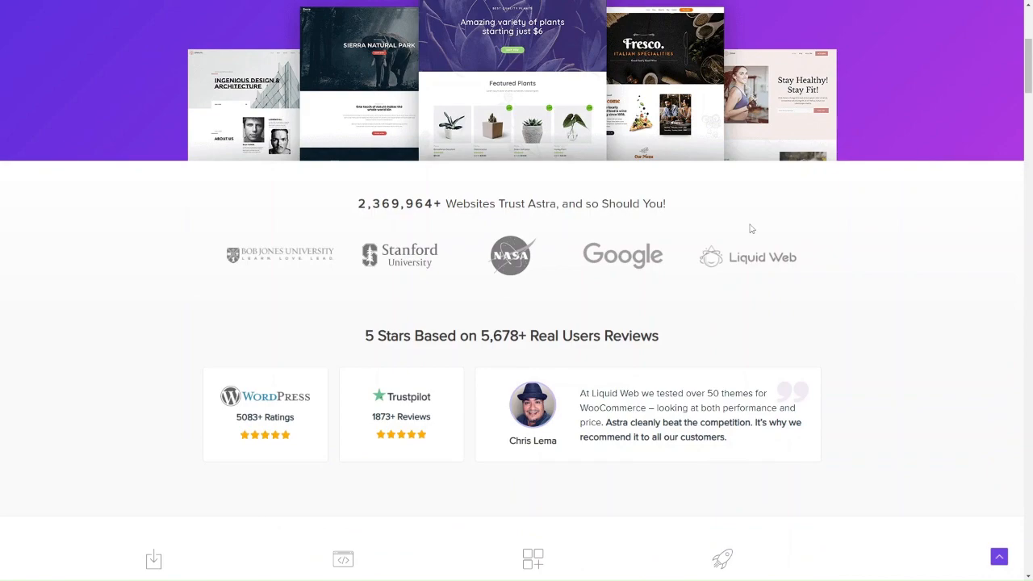
# Scroll down the Astra home page, then back up to the 'Most Popular Theme' hero.
pyautogui.scroll(-1, 751, 229)
pyautogui.scroll(5, 751, 229)
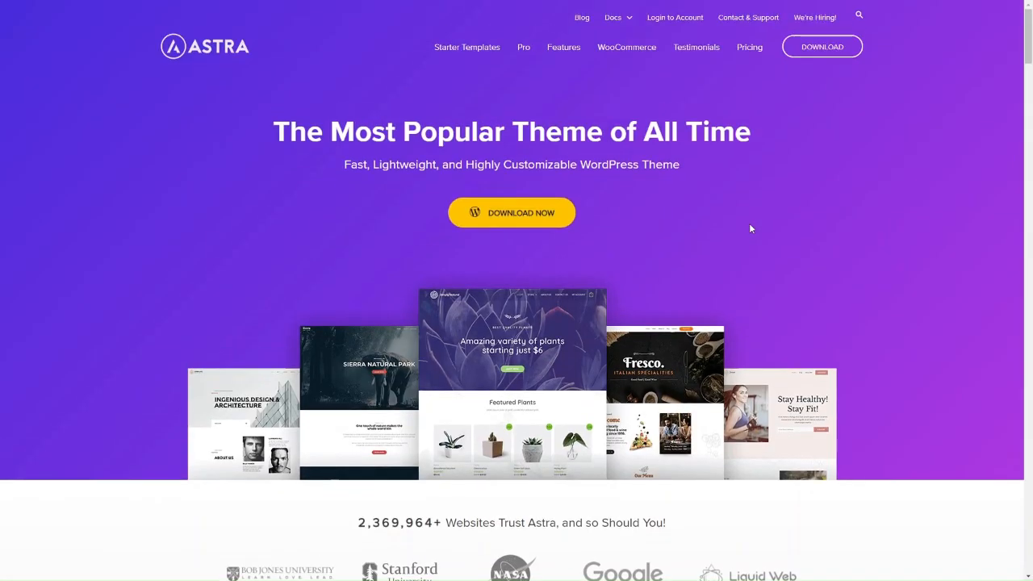
# Go to the Features page and read down from Performance through Custom Layouts to Support.
pyautogui.click(561, 50)
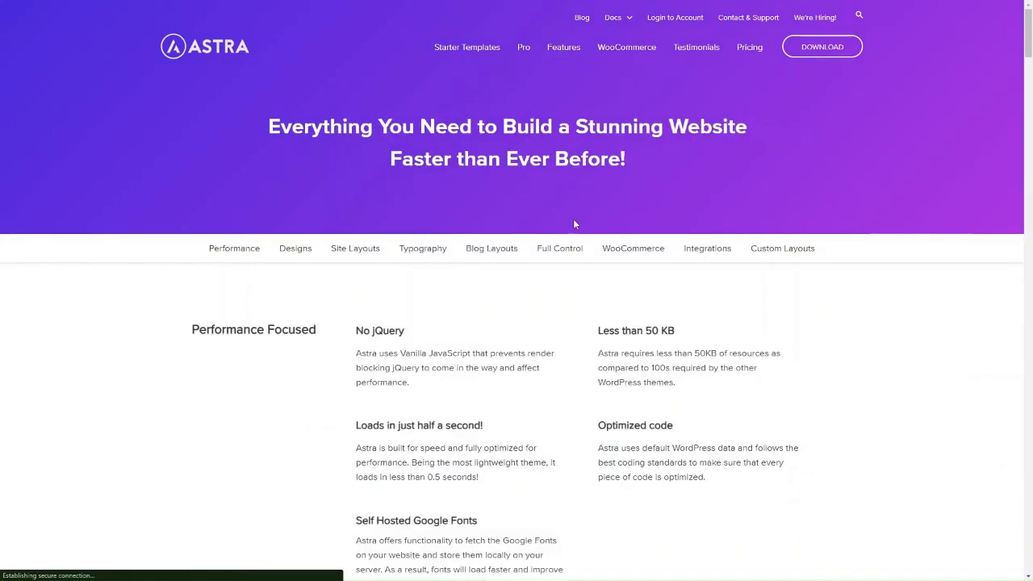
pyautogui.scroll(-2, 573, 219)
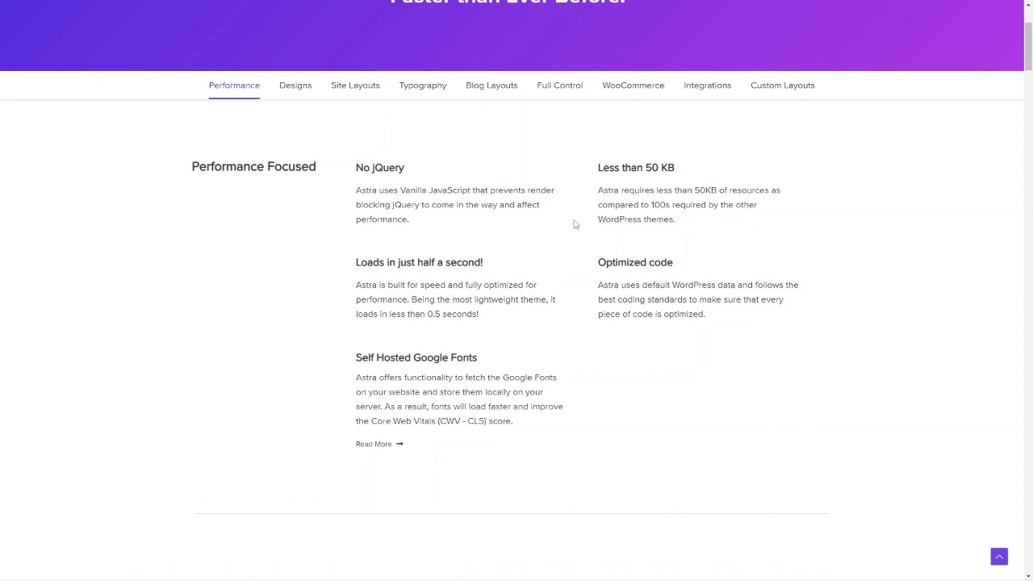
pyautogui.scroll(-5, 566, 271)
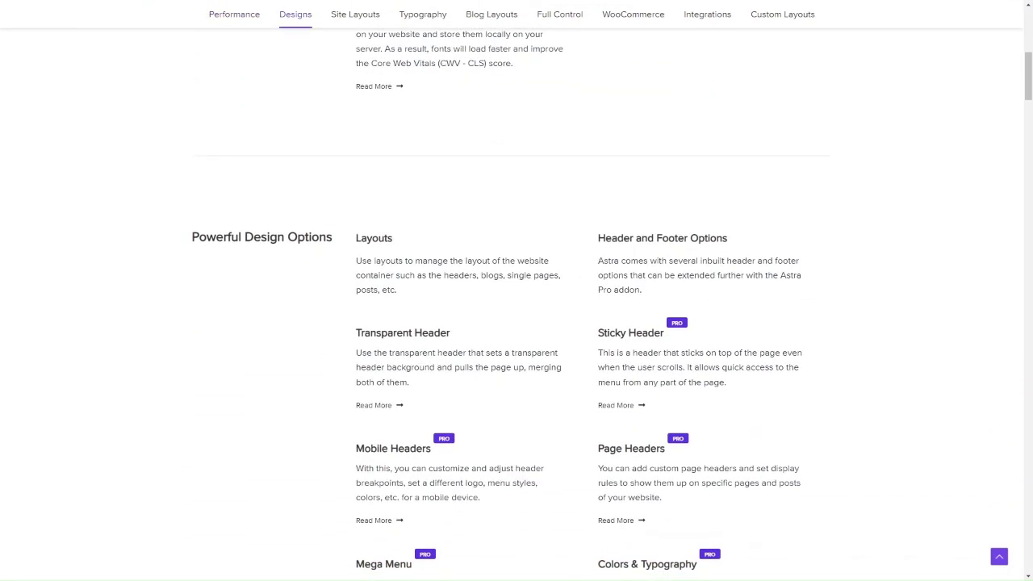
pyautogui.scroll(-1, 349, 304)
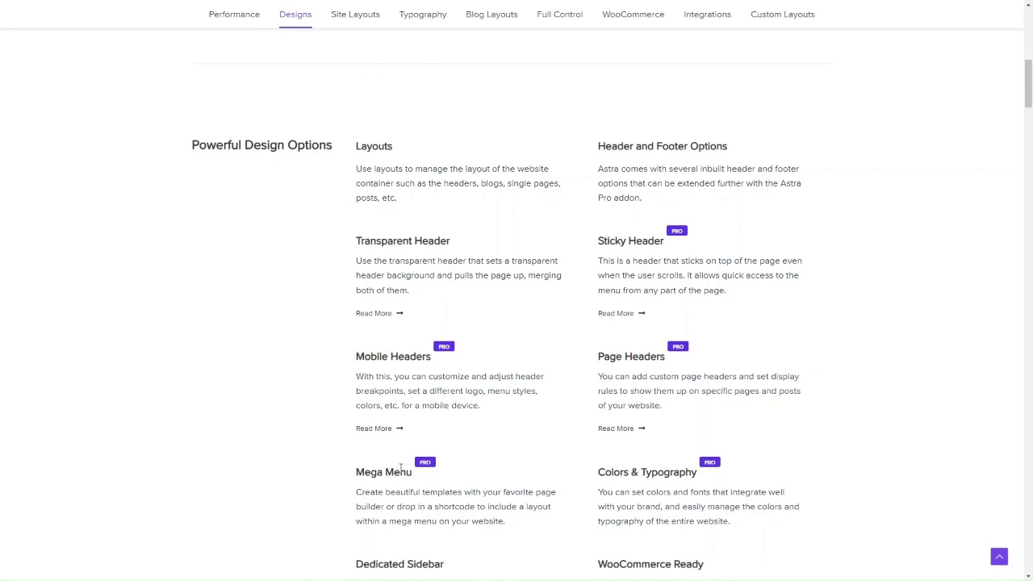
pyautogui.scroll(-1, 401, 468)
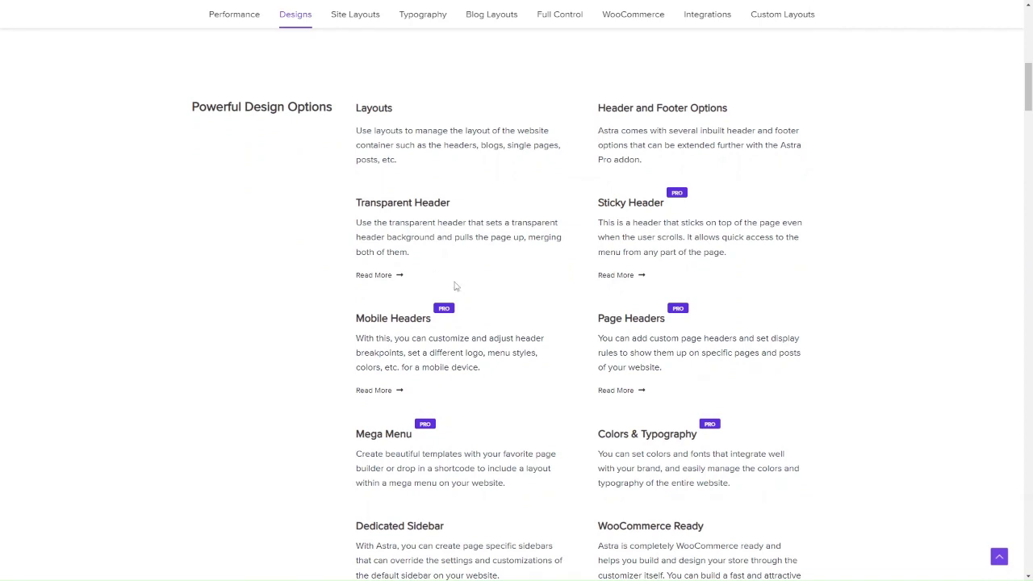
pyautogui.scroll(-3, 467, 337)
pyautogui.scroll(1, 467, 338)
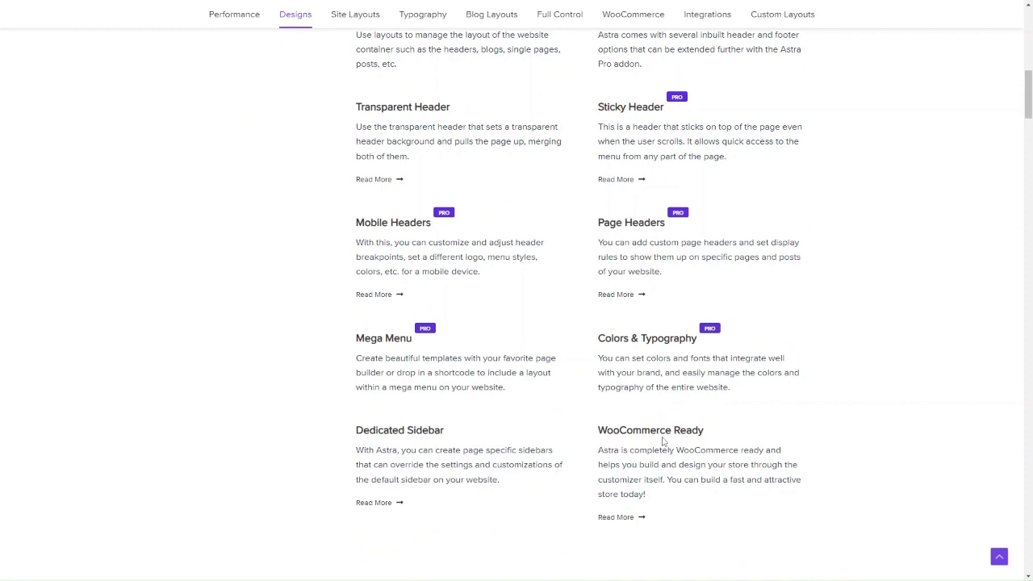
pyautogui.scroll(1, 579, 364)
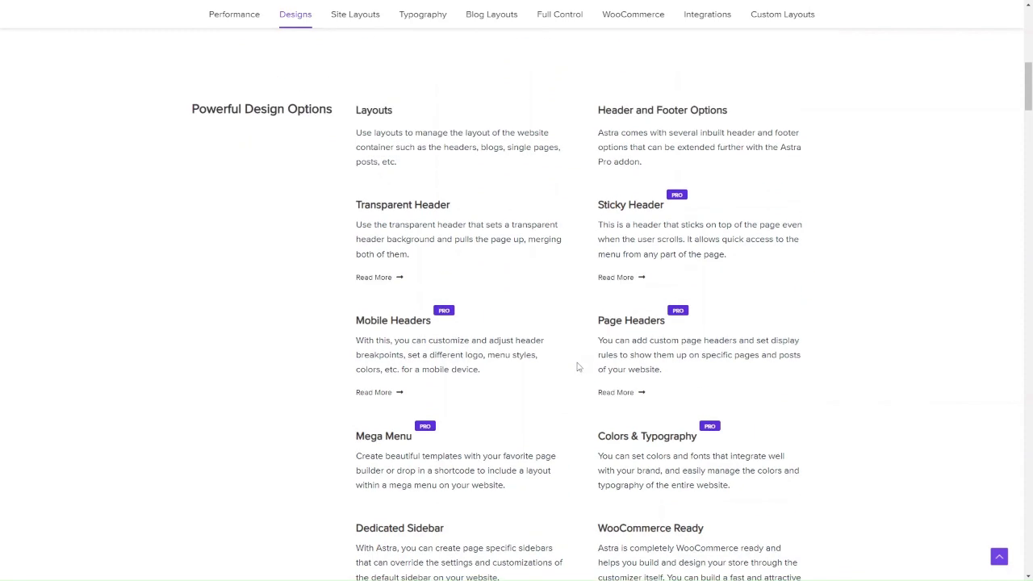
pyautogui.scroll(-4, 578, 366)
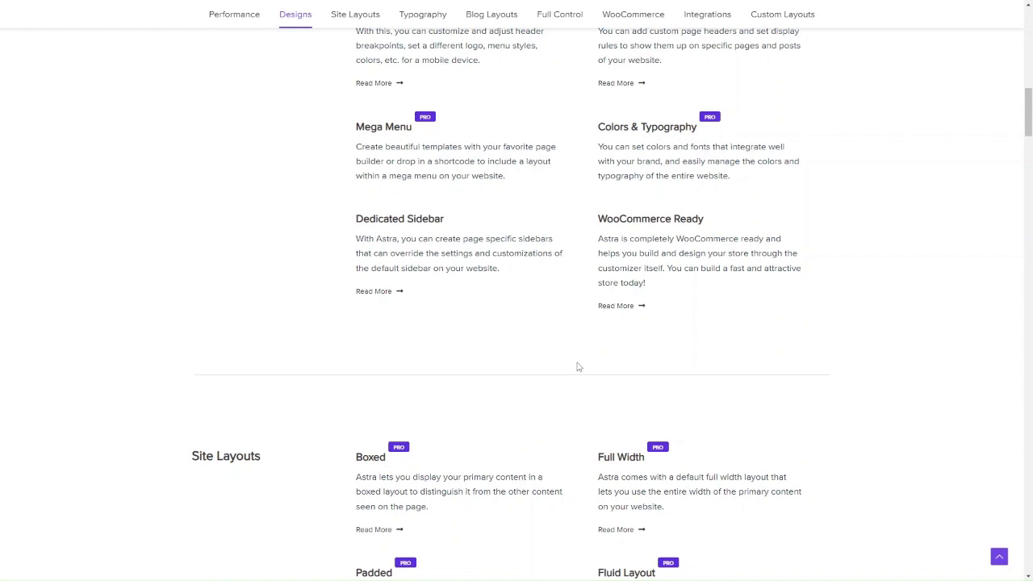
pyautogui.scroll(-3, 578, 368)
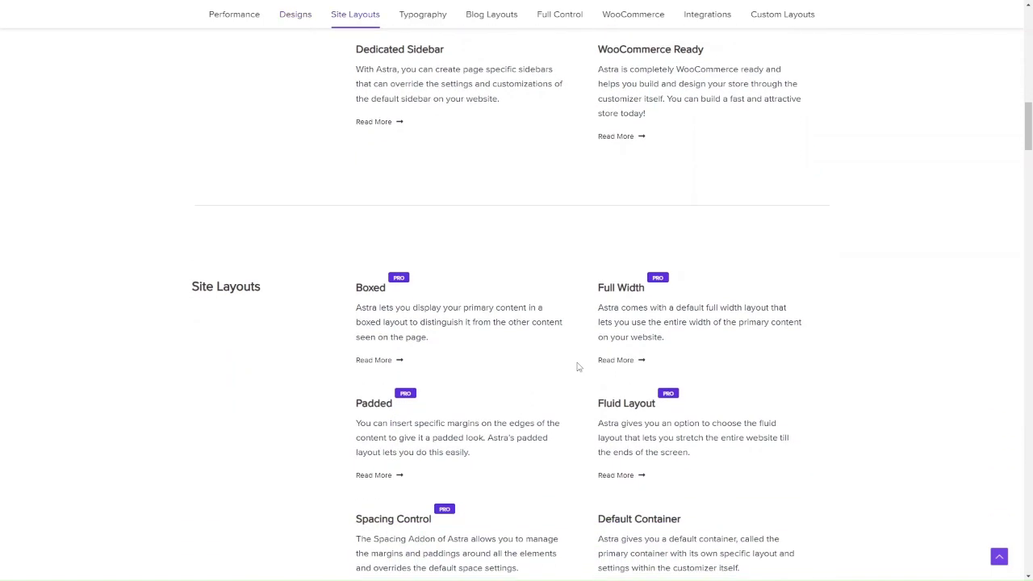
pyautogui.scroll(-1, 578, 368)
pyautogui.scroll(-5, 578, 367)
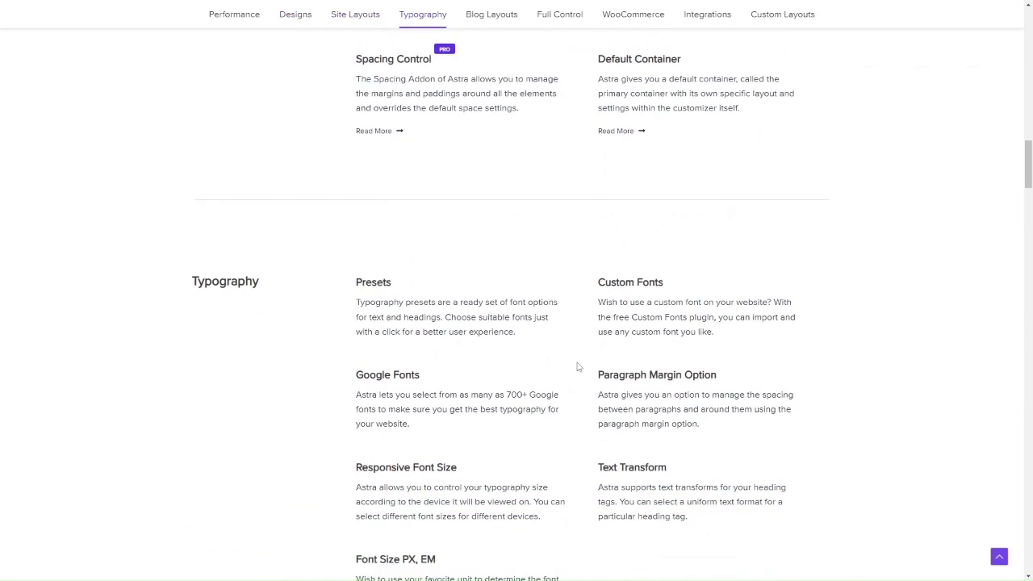
pyautogui.scroll(3, 578, 367)
pyautogui.scroll(-4, 576, 364)
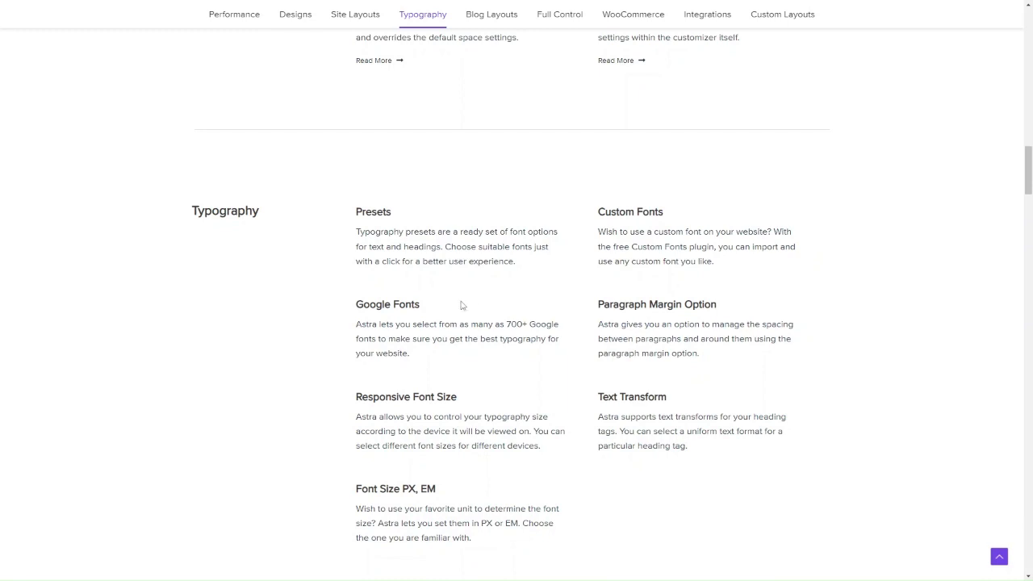
pyautogui.scroll(-9, 461, 304)
pyautogui.scroll(-12, 433, 263)
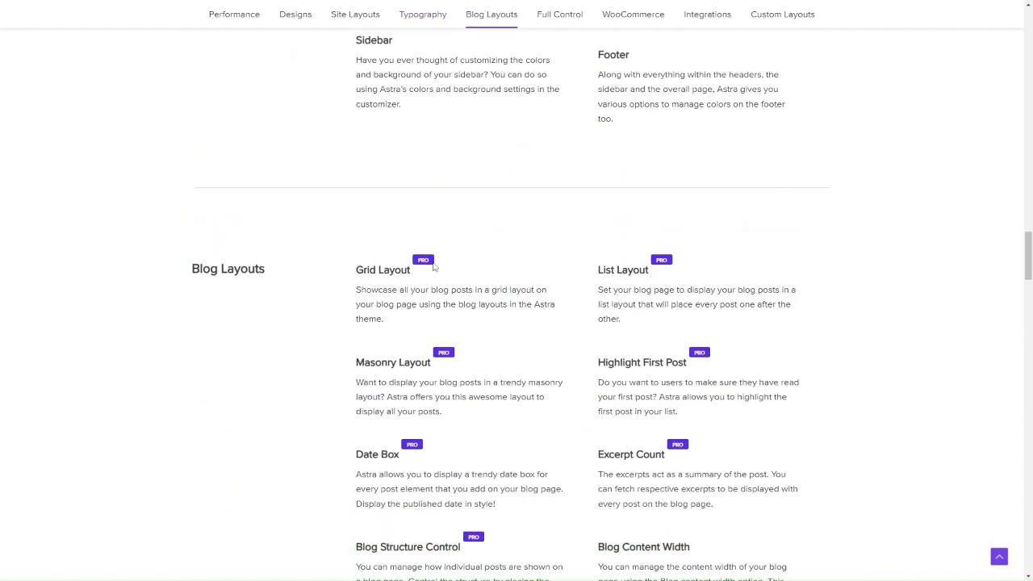
pyautogui.scroll(-11, 434, 266)
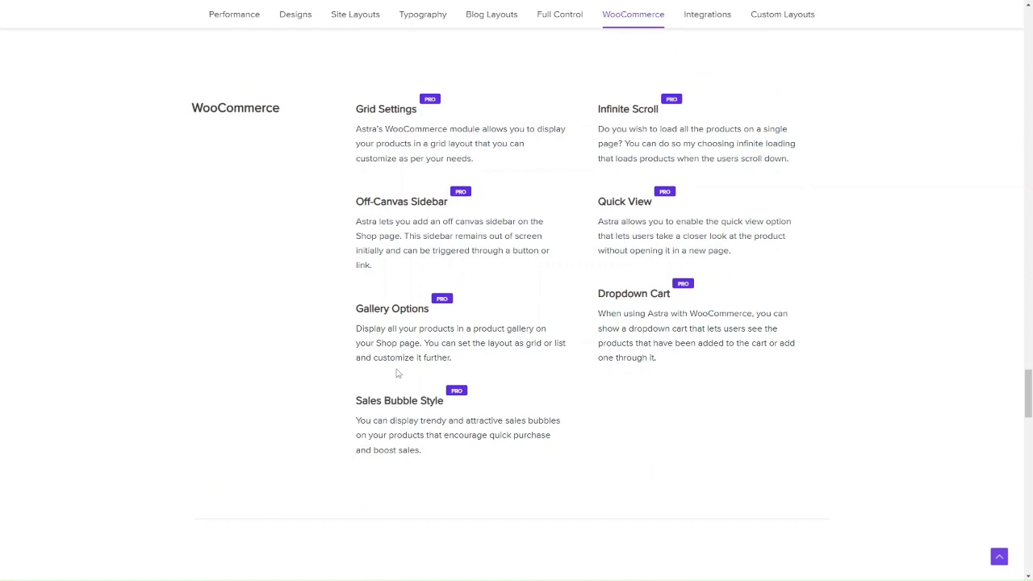
pyautogui.scroll(-1, 397, 373)
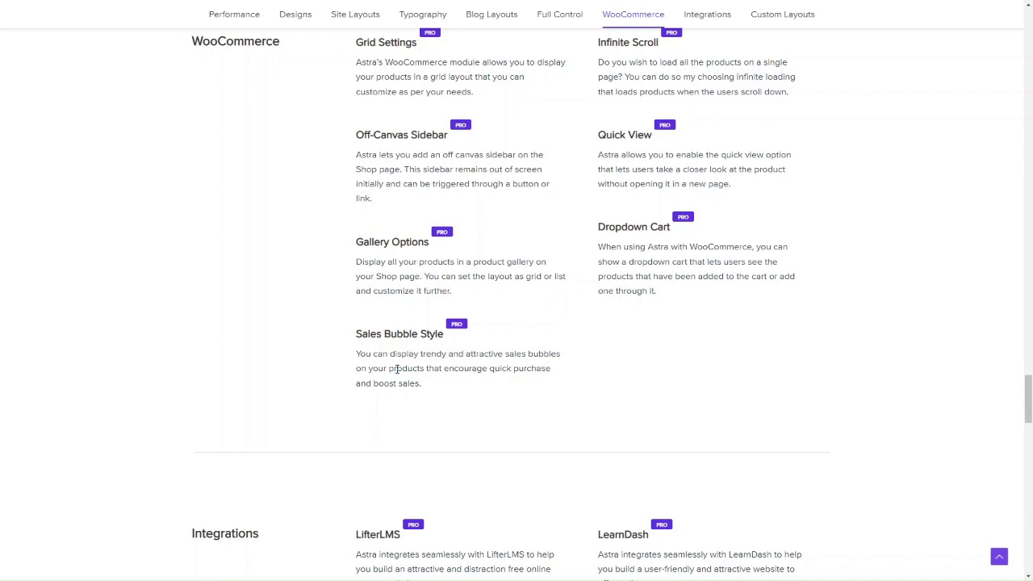
pyautogui.scroll(1, 397, 369)
pyautogui.scroll(1, 397, 369)
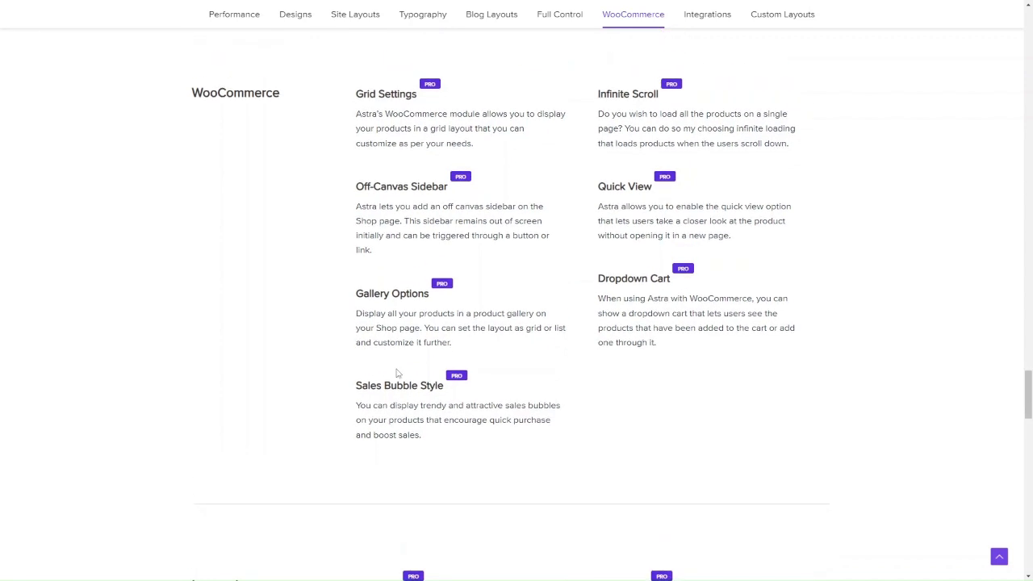
pyautogui.scroll(1, 396, 373)
pyautogui.scroll(-4, 440, 312)
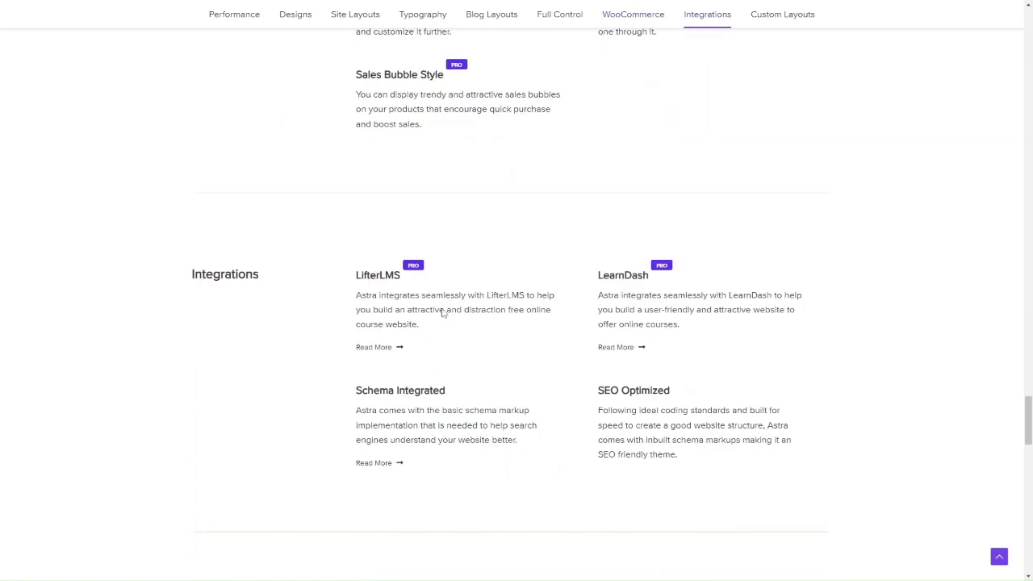
pyautogui.scroll(-1, 443, 313)
pyautogui.scroll(-4, 441, 313)
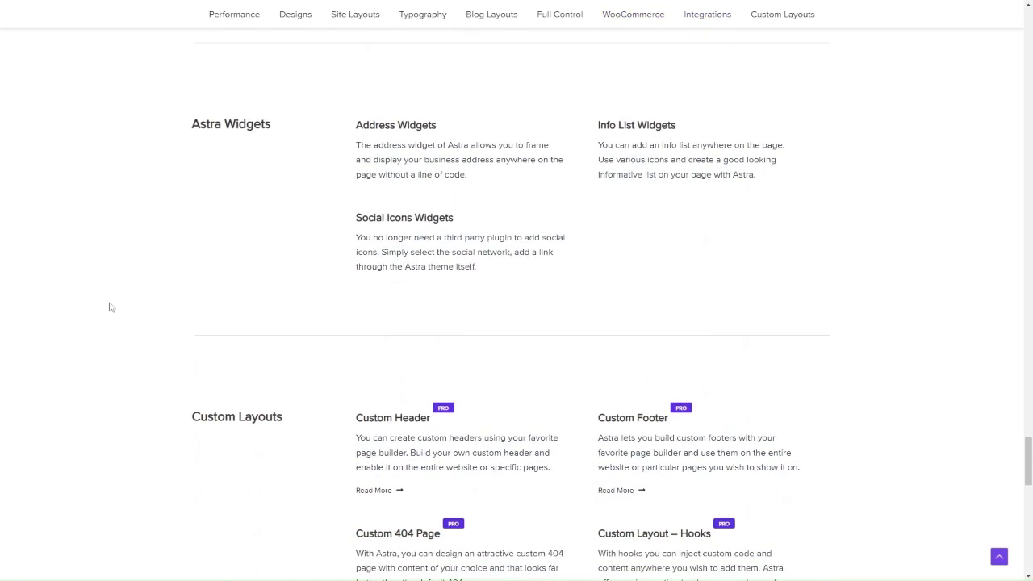
pyautogui.scroll(-3, 305, 376)
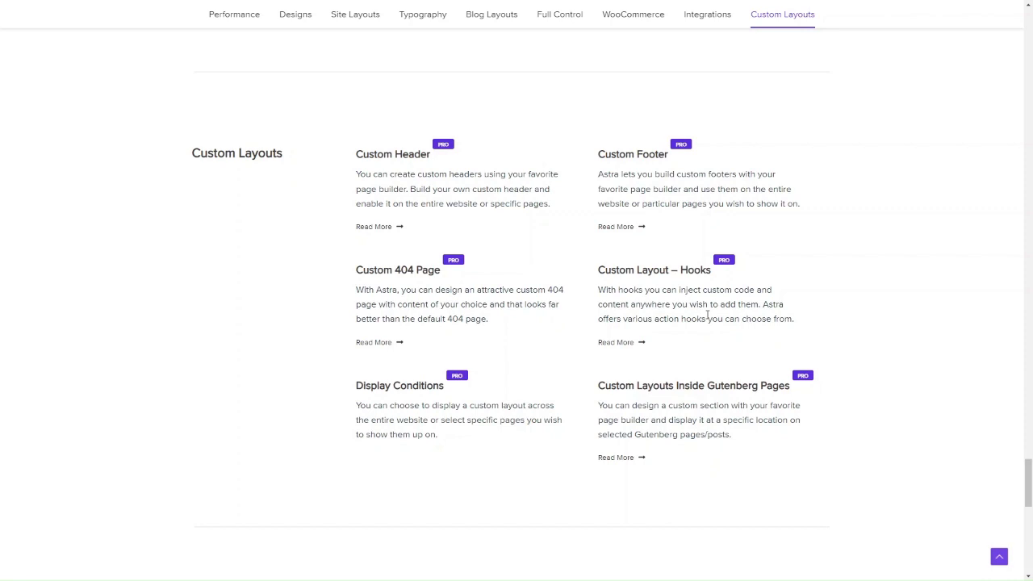
pyautogui.scroll(-1, 451, 315)
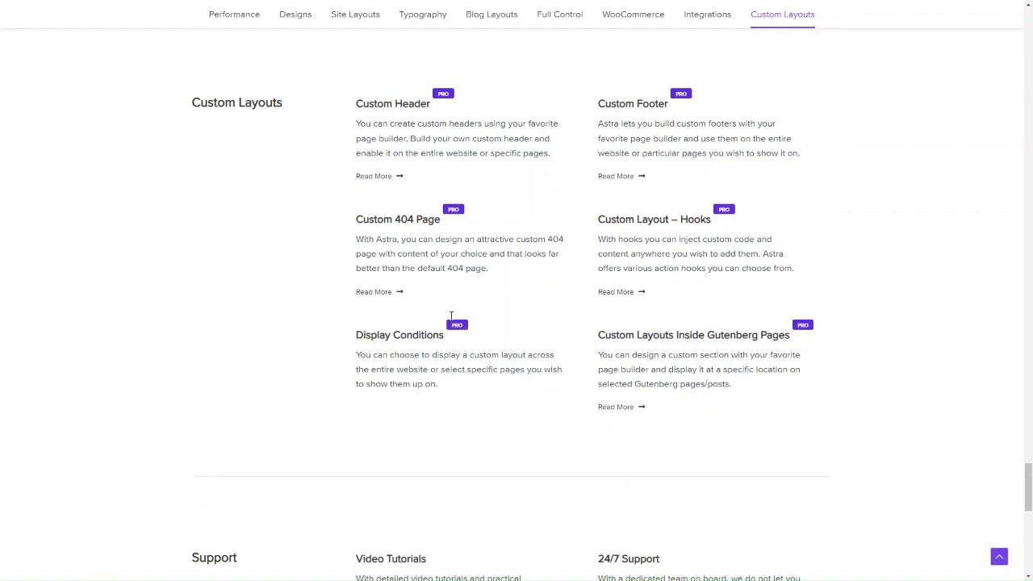
pyautogui.scroll(-5, 531, 359)
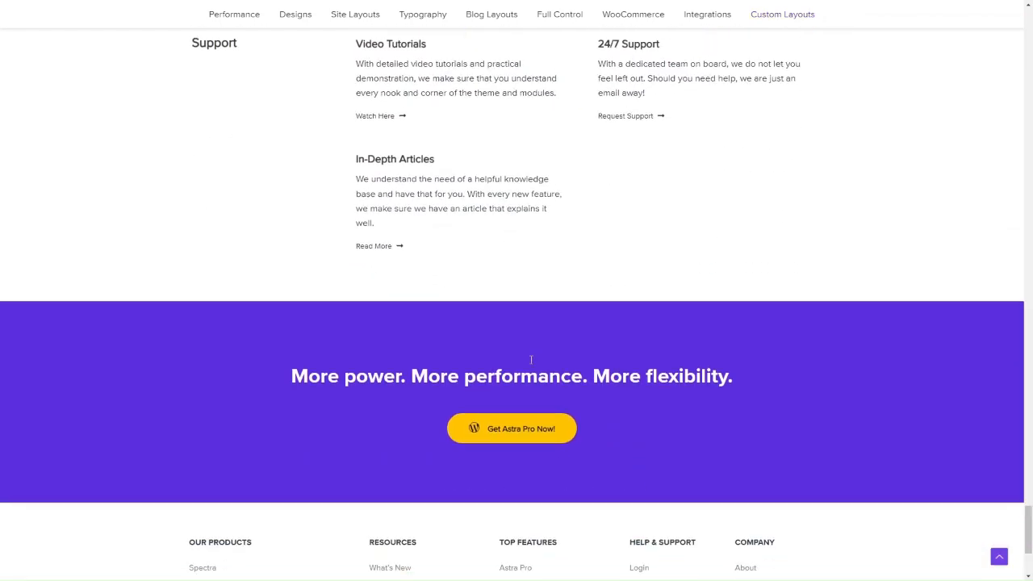
pyautogui.scroll(6, 532, 359)
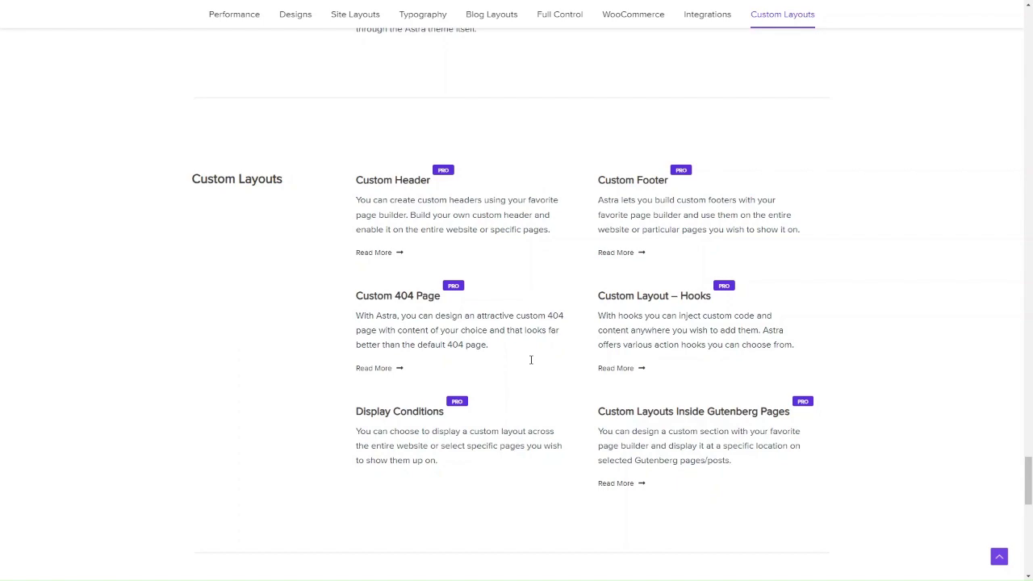
pyautogui.scroll(-5, 620, 395)
pyautogui.scroll(10, 620, 394)
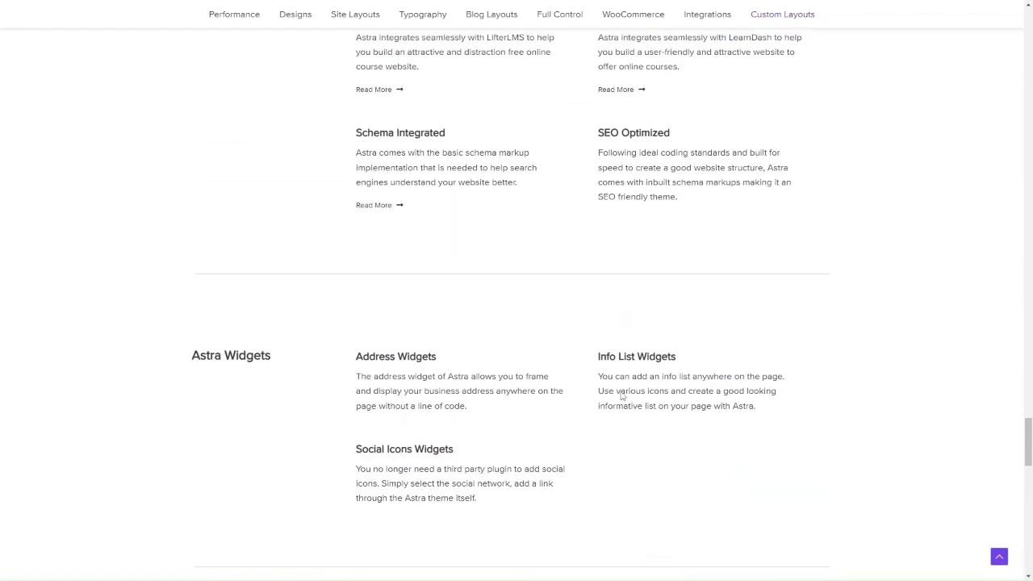
pyautogui.scroll(3, 622, 395)
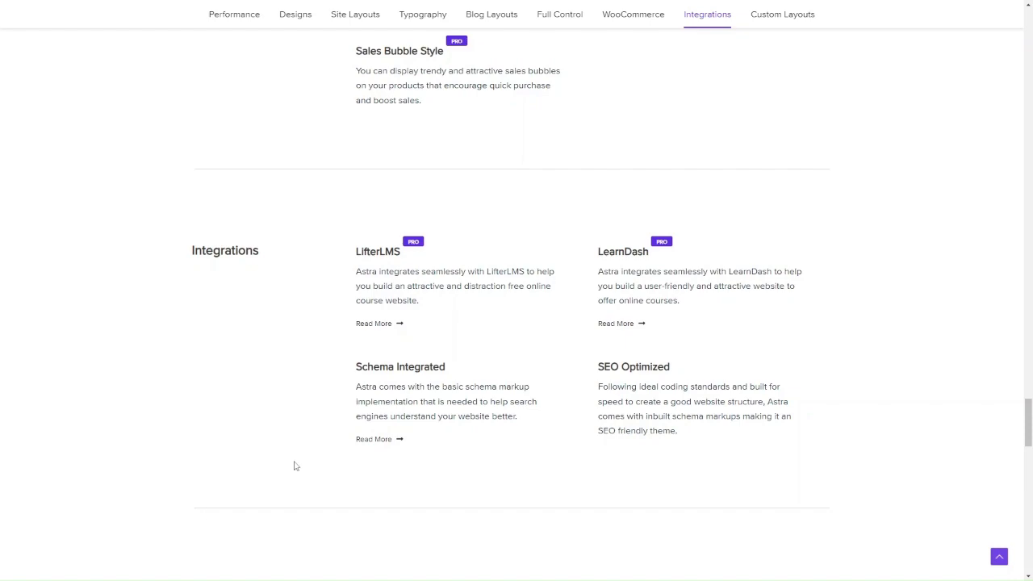
pyautogui.scroll(3, 333, 313)
pyautogui.scroll(10, 331, 313)
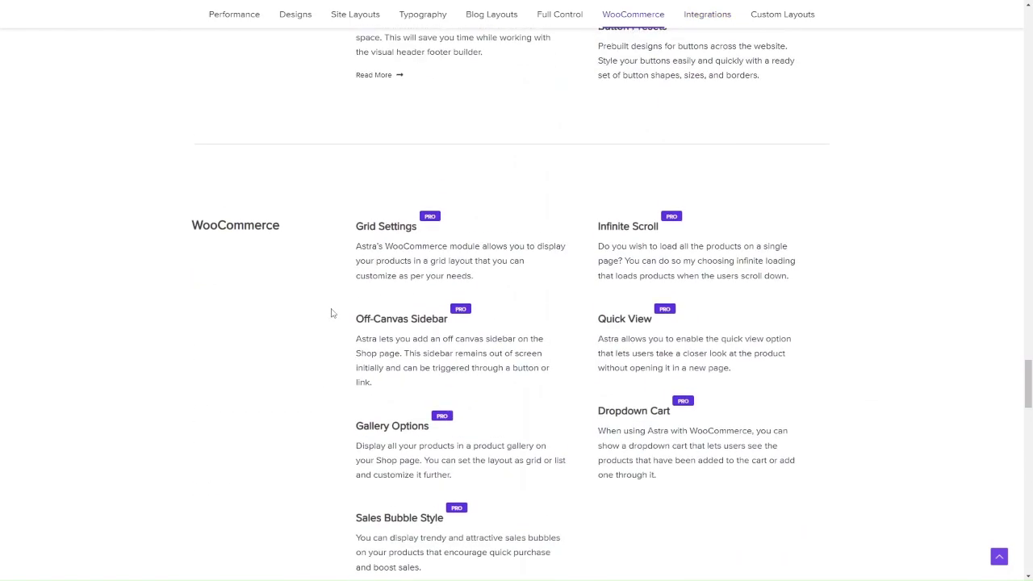
pyautogui.scroll(4, 331, 313)
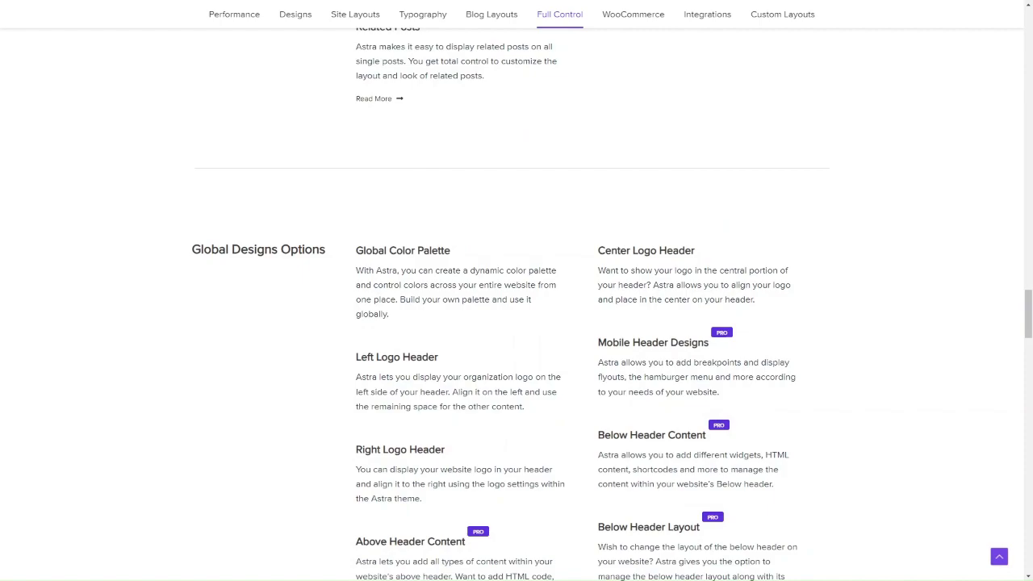
pyautogui.scroll(15, 548, 173)
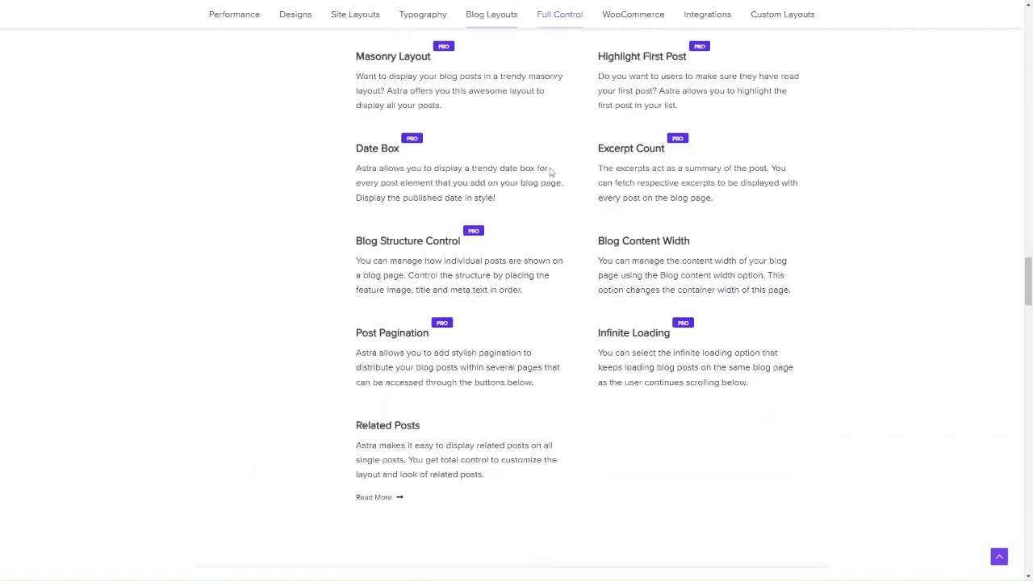
pyautogui.scroll(8, 550, 170)
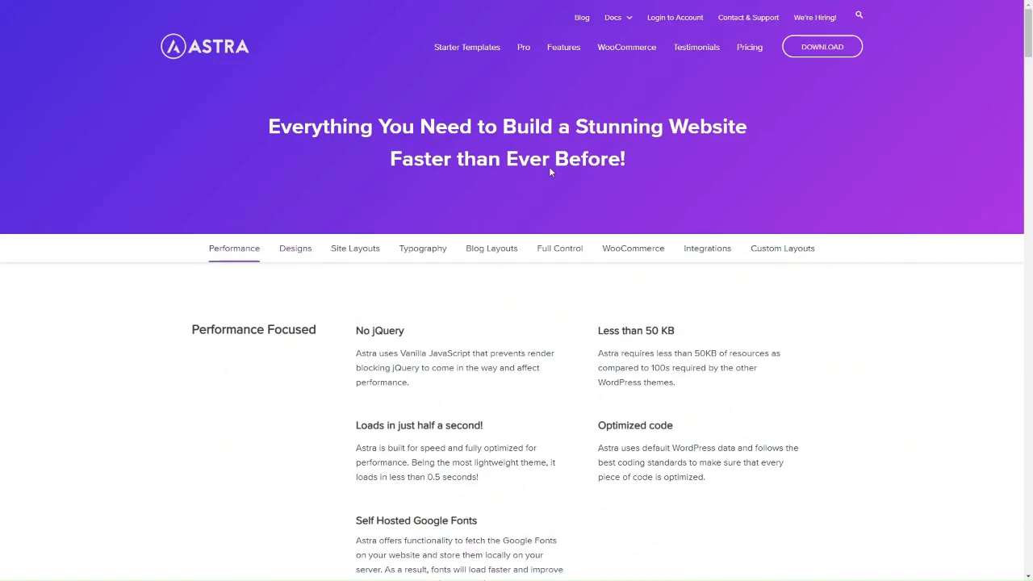
pyautogui.click(749, 47)
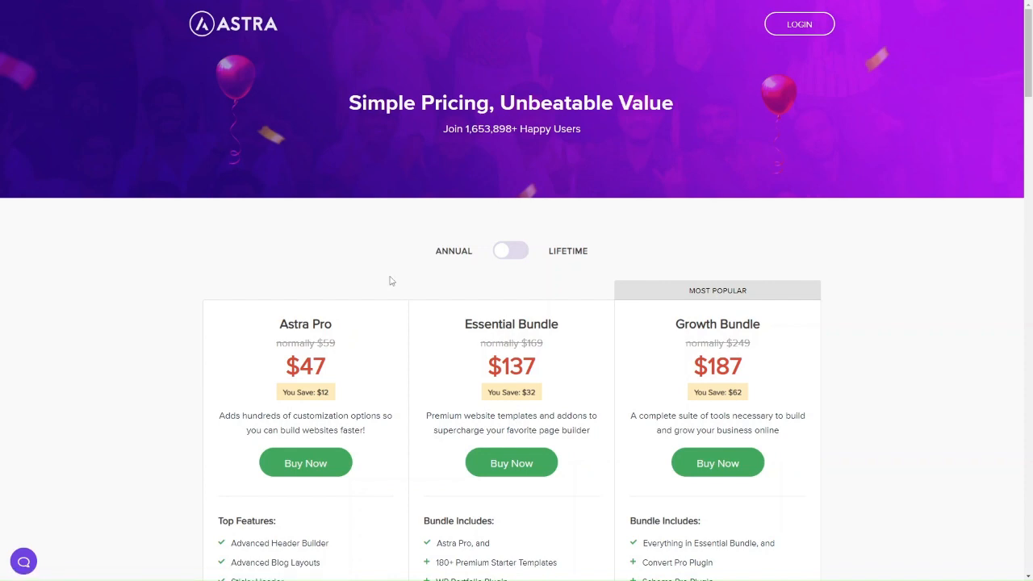
pyautogui.scroll(-10, 457, 374)
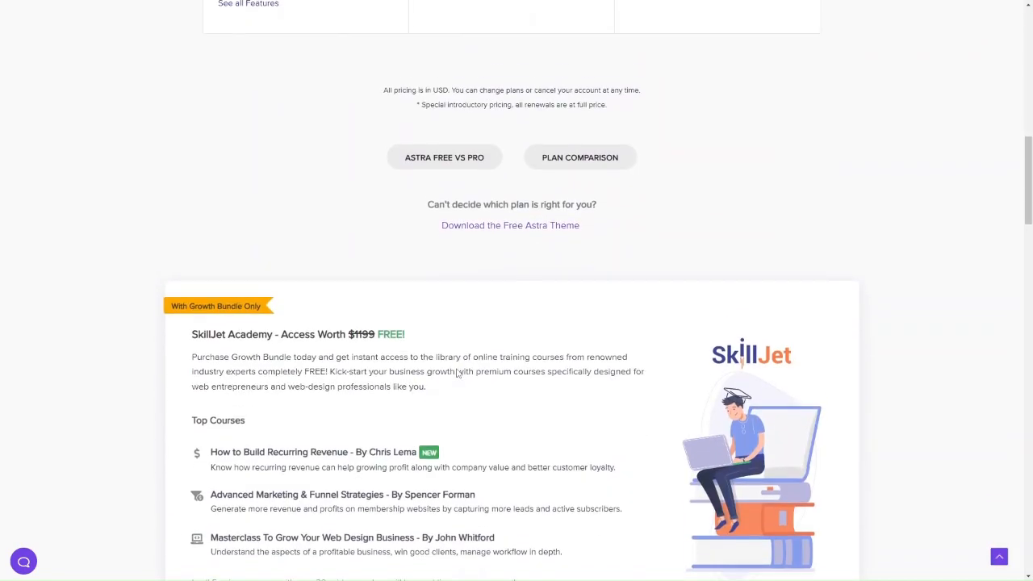
pyautogui.click(440, 179)
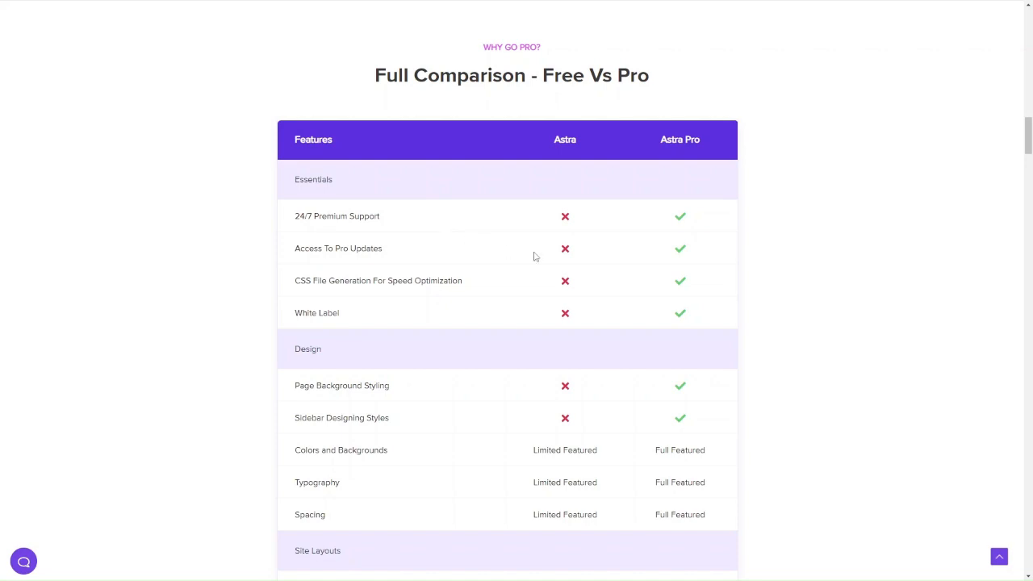
pyautogui.scroll(-1, 566, 279)
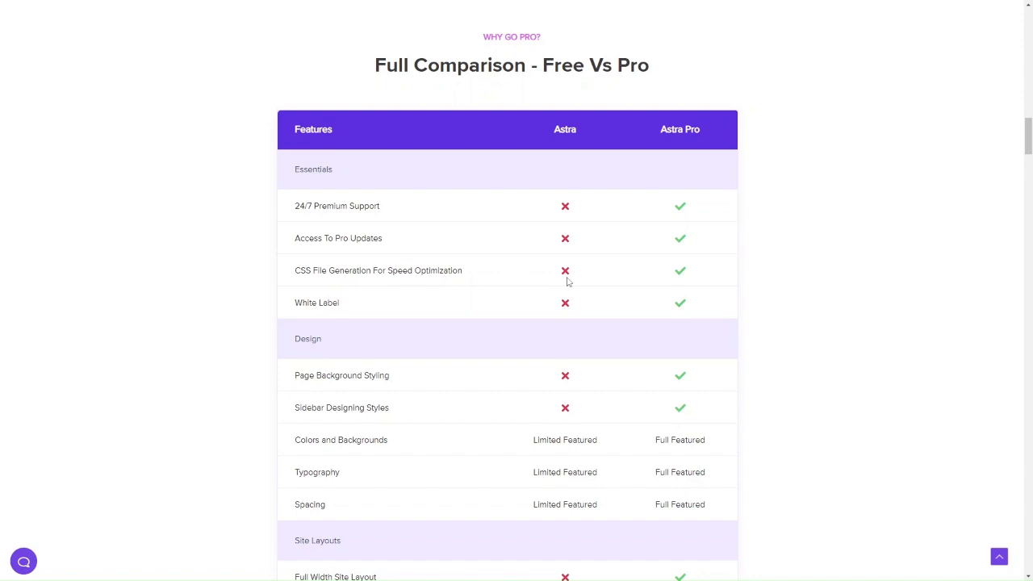
pyautogui.scroll(-2, 661, 303)
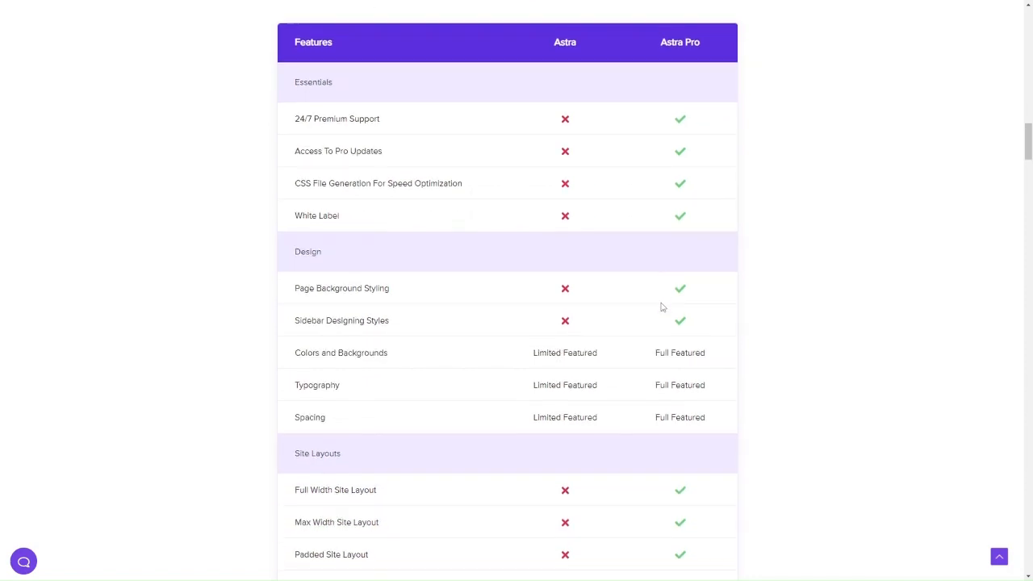
pyautogui.scroll(-4, 662, 304)
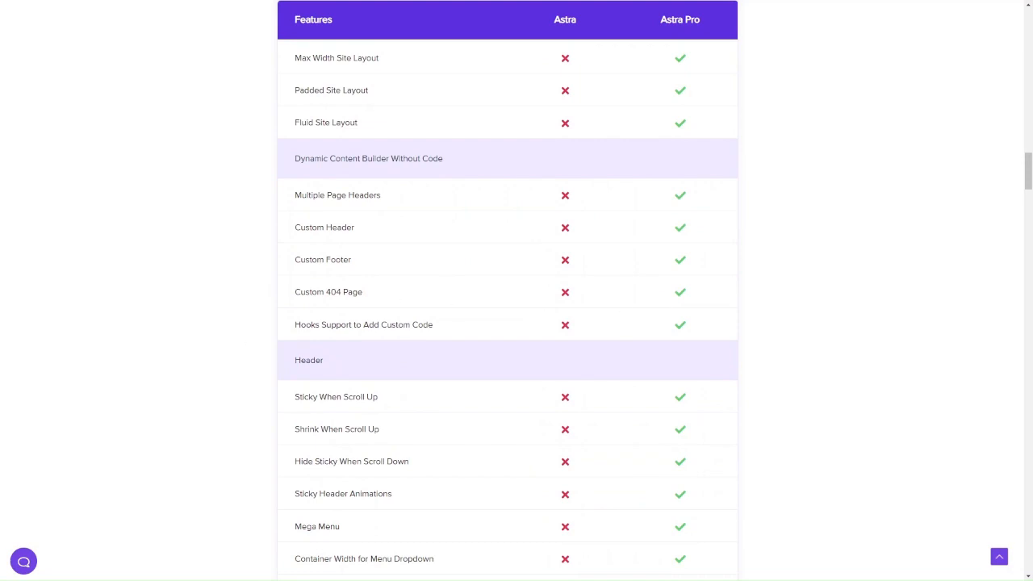
pyautogui.scroll(9, 417, 279)
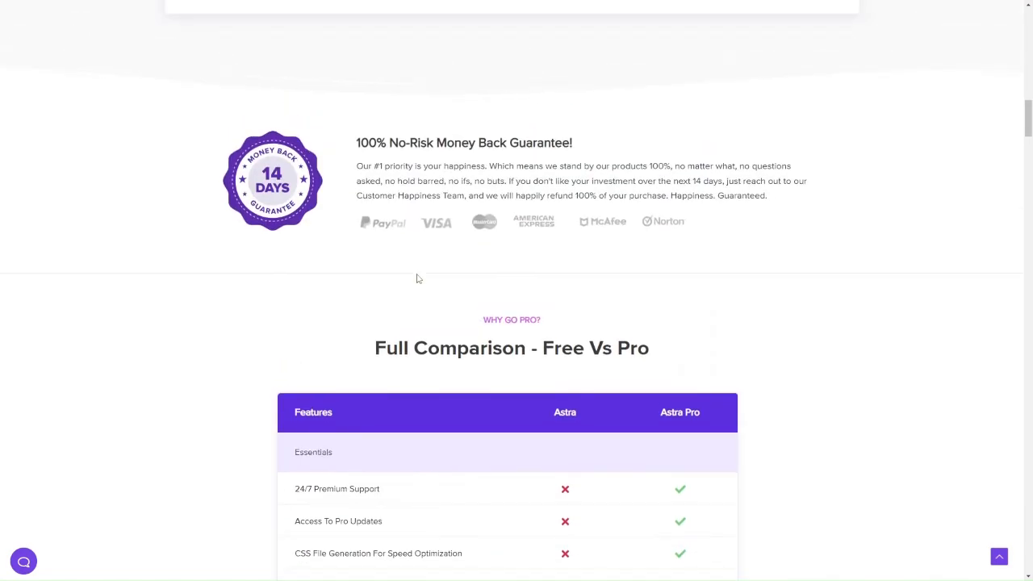
pyautogui.scroll(13, 417, 279)
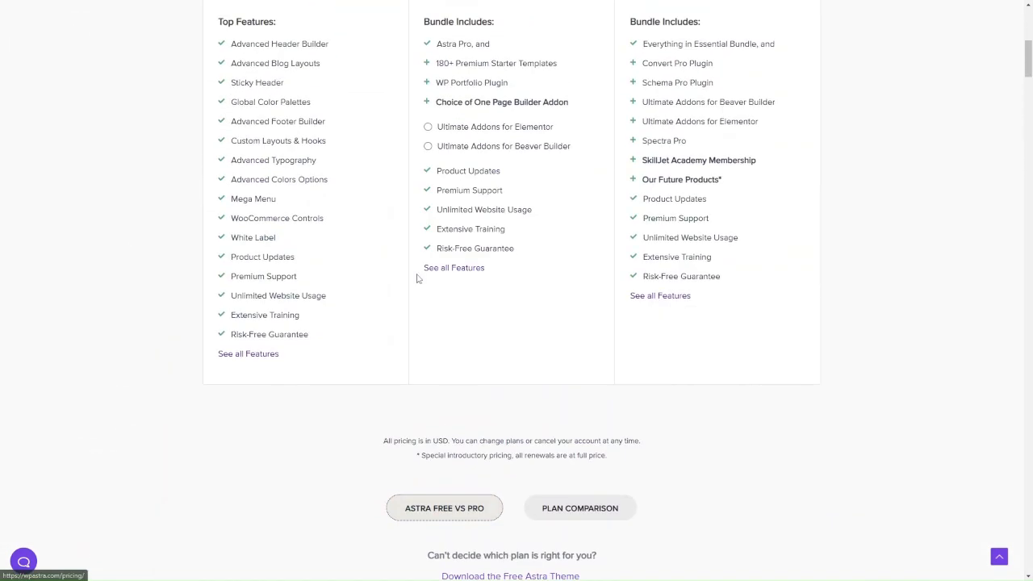
pyautogui.scroll(3, 417, 278)
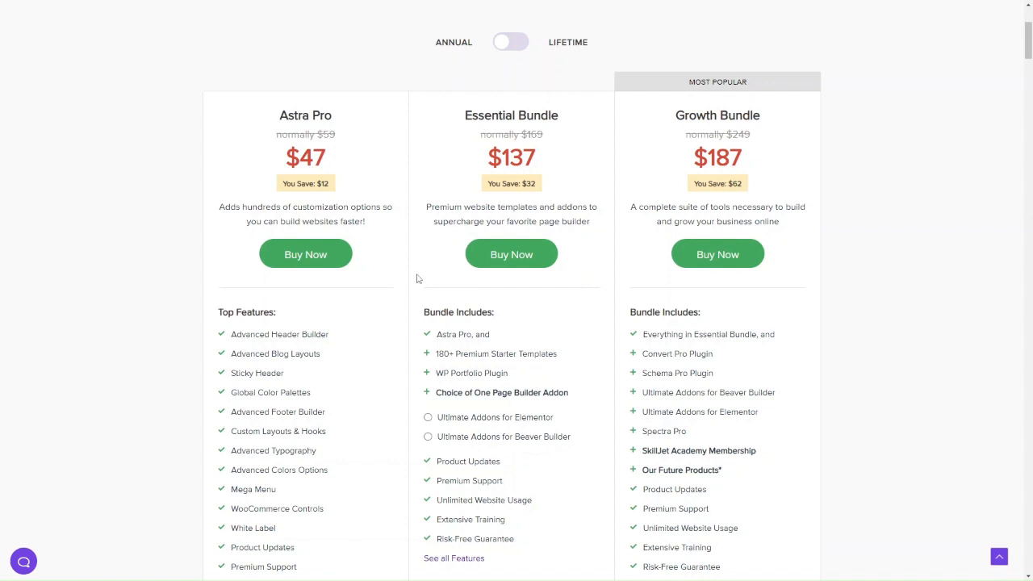
pyautogui.scroll(2, 417, 278)
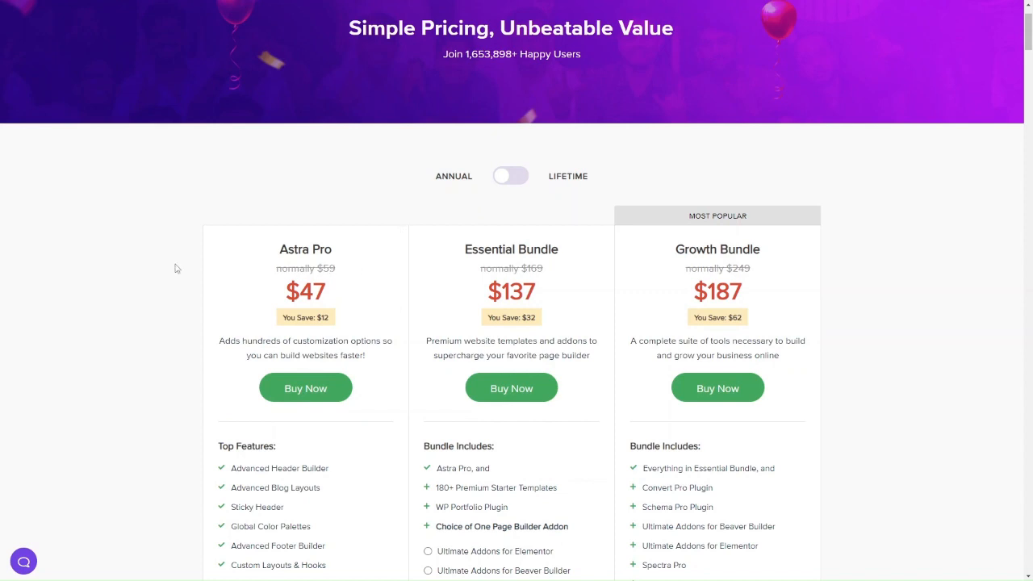
# Switch pricing to Lifetime ($227, $677, $937) and review each plan's feature list.
pyautogui.click(500, 178)
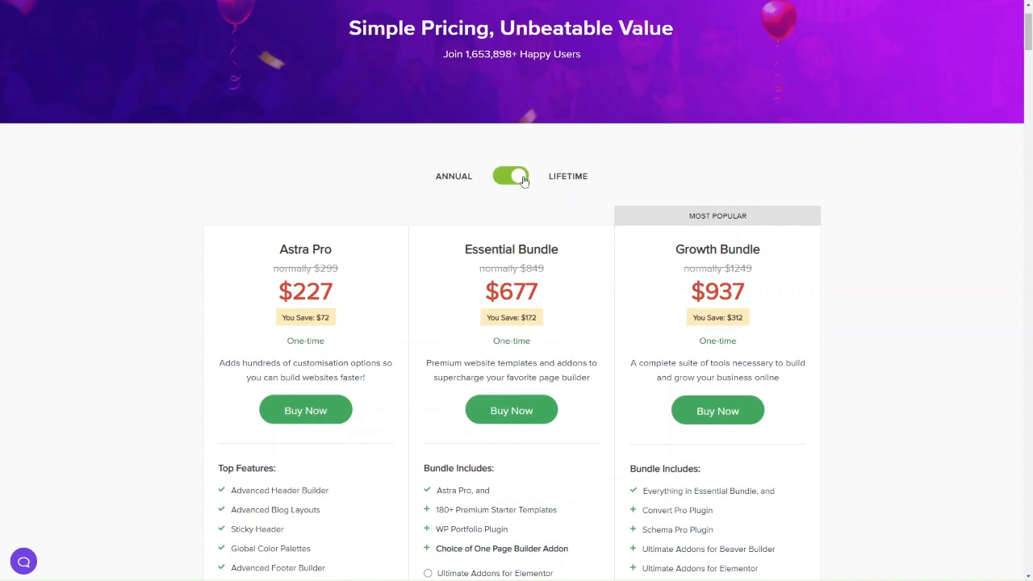
pyautogui.scroll(-1, 521, 249)
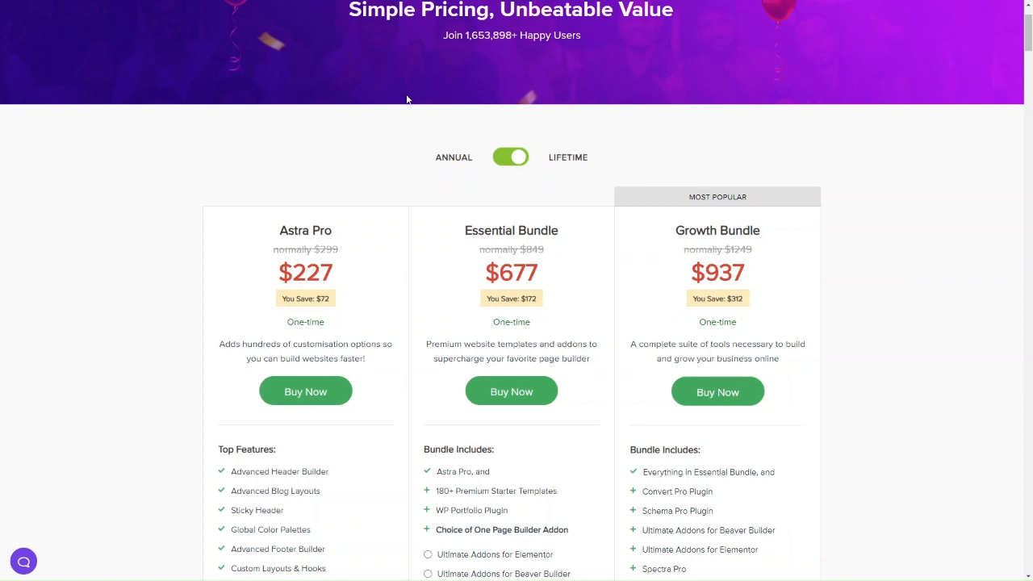
pyautogui.scroll(-1, 408, 99)
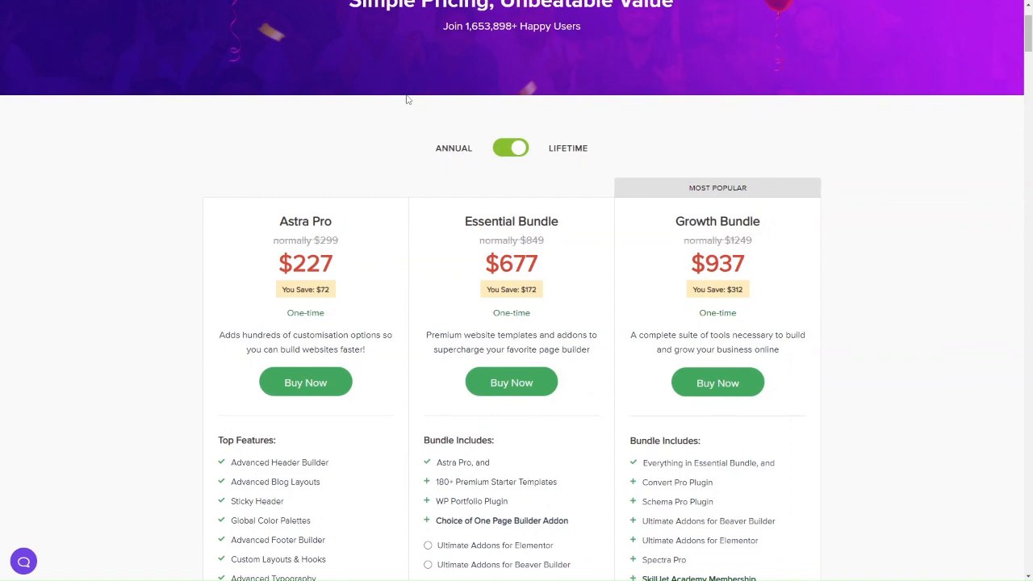
pyautogui.scroll(-3, 408, 100)
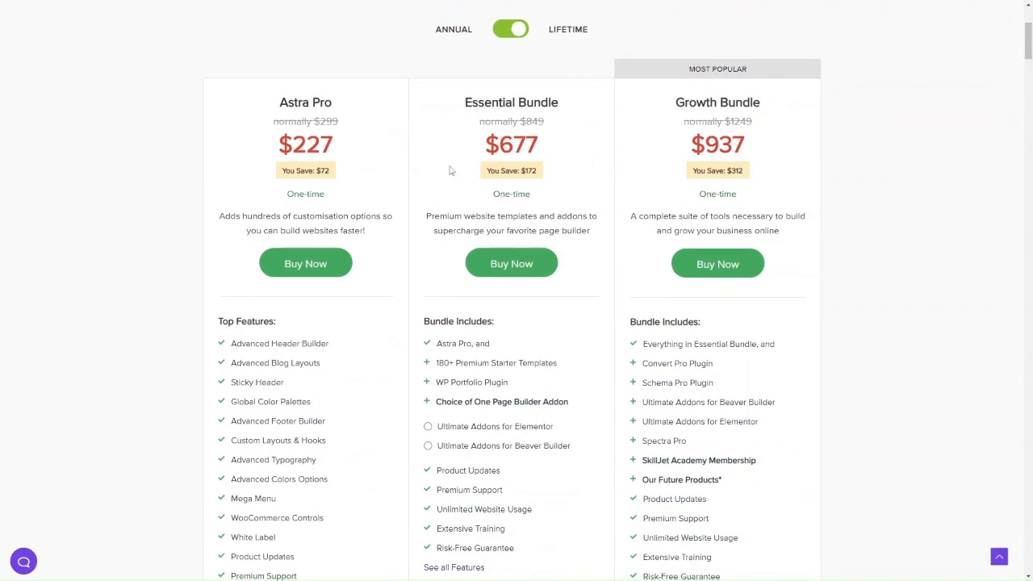
pyautogui.scroll(-1, 339, 369)
pyautogui.scroll(2, 340, 374)
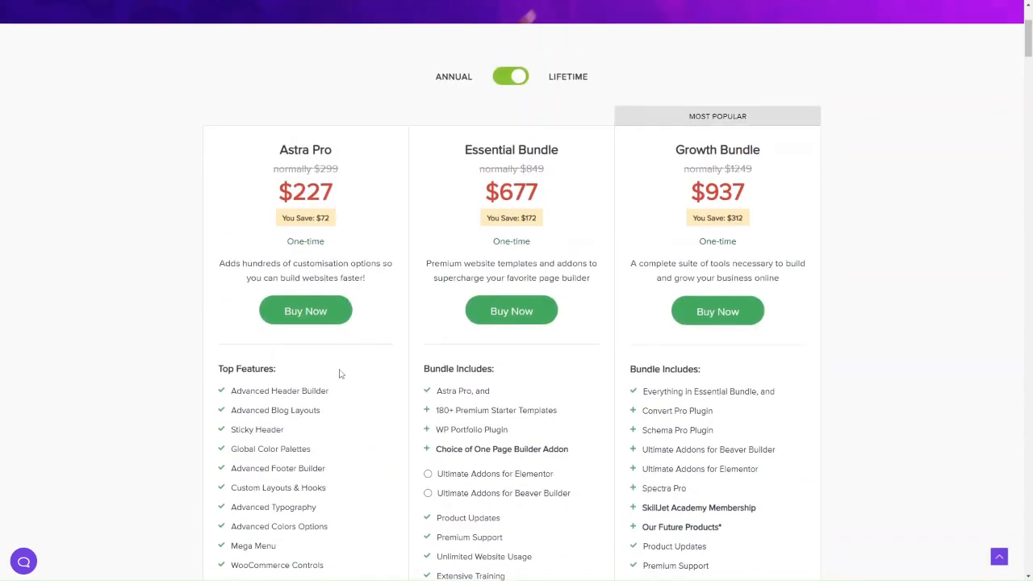
pyautogui.scroll(-5, 701, 204)
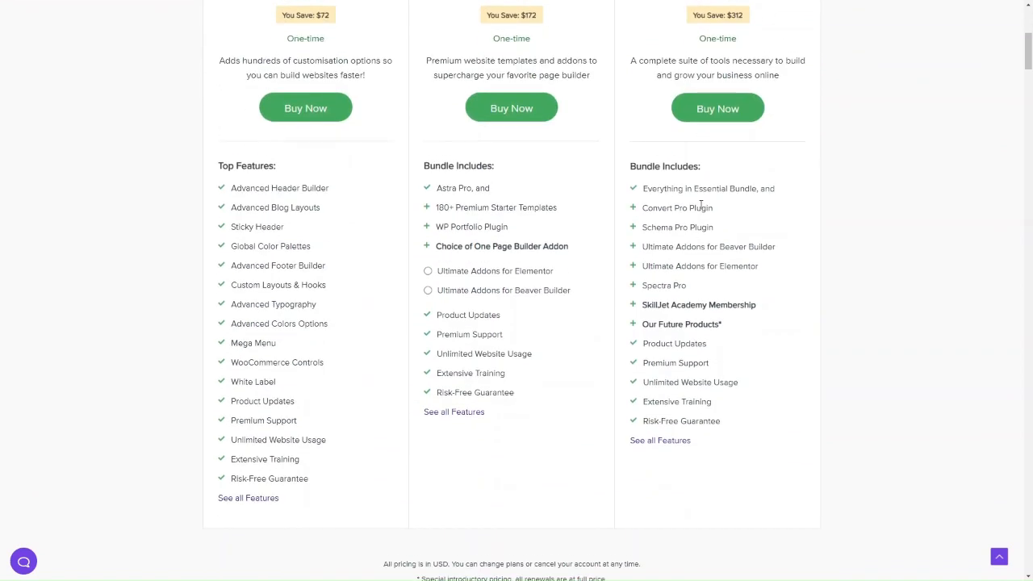
pyautogui.scroll(-1, 701, 204)
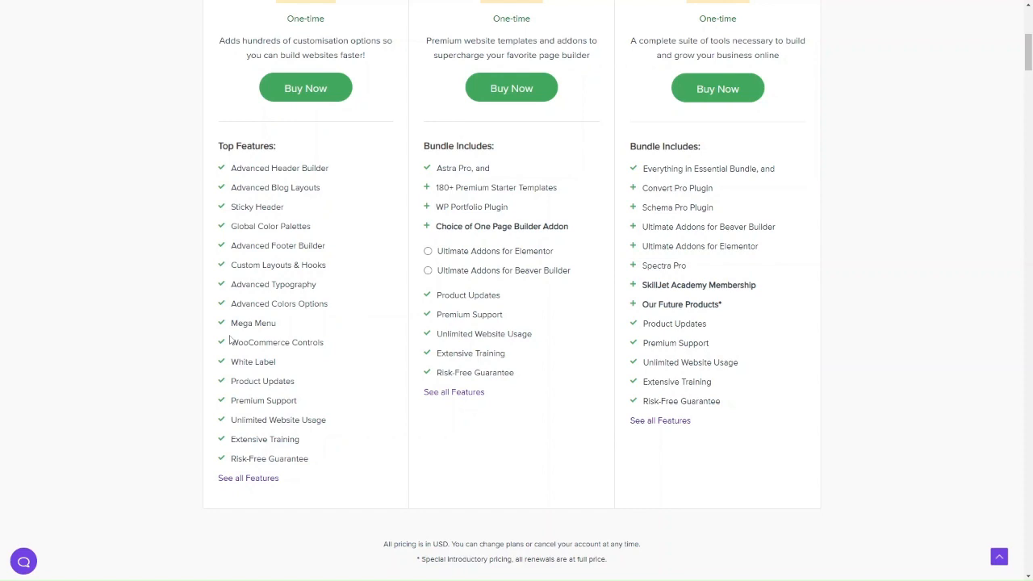
pyautogui.scroll(2, 602, 265)
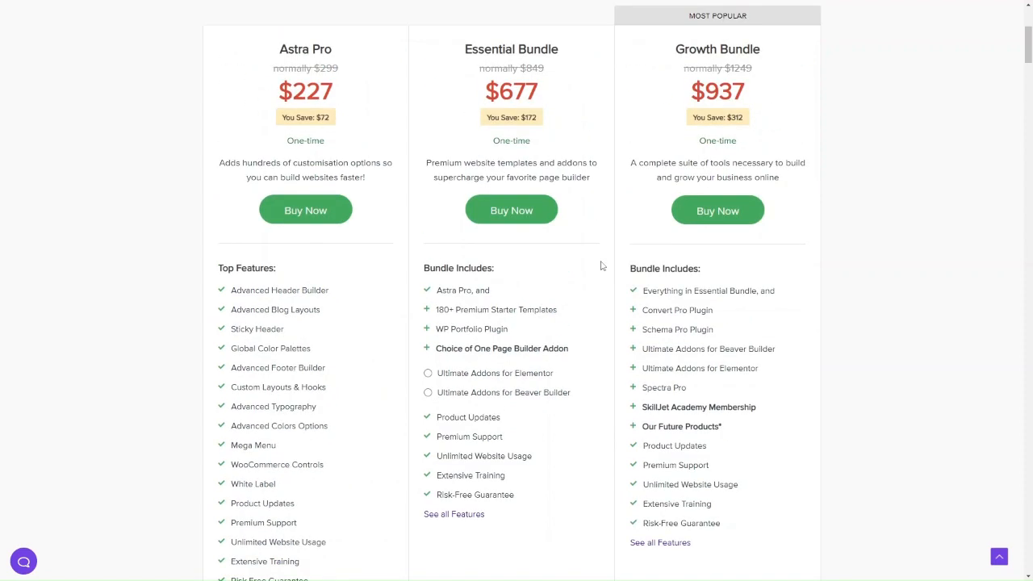
# Check the plan feature tooltips, then switch pricing back to Annual ($47, $137, $187).
pyautogui.scroll(-1, 713, 370)
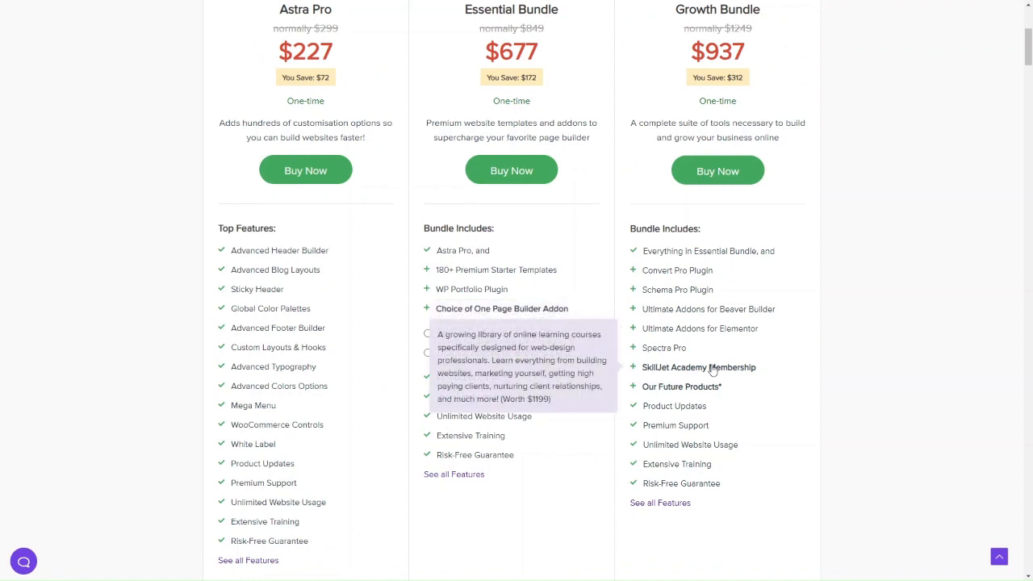
pyautogui.moveTo(475, 398)
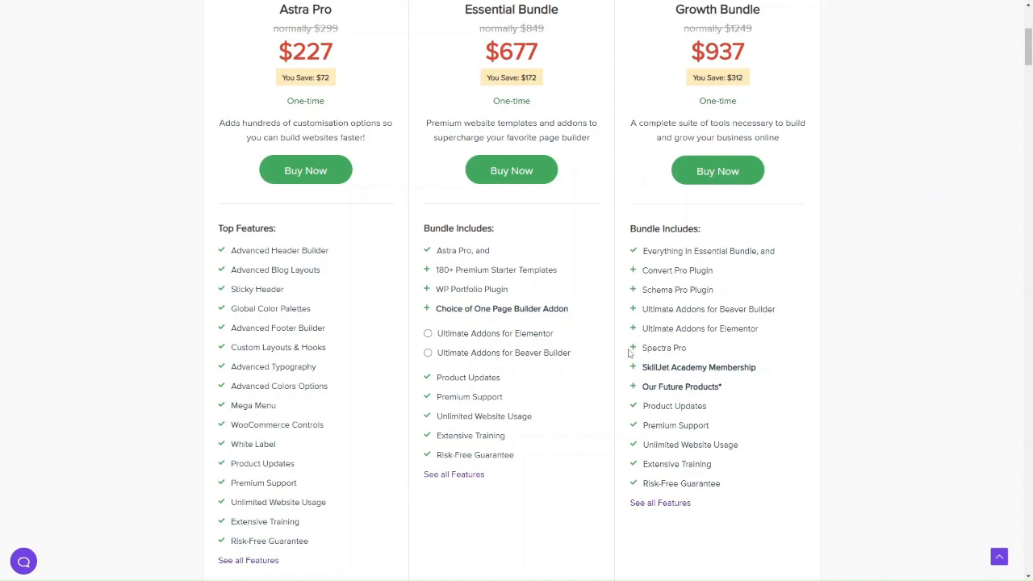
pyautogui.moveTo(666, 449)
pyautogui.scroll(-1, 253, 352)
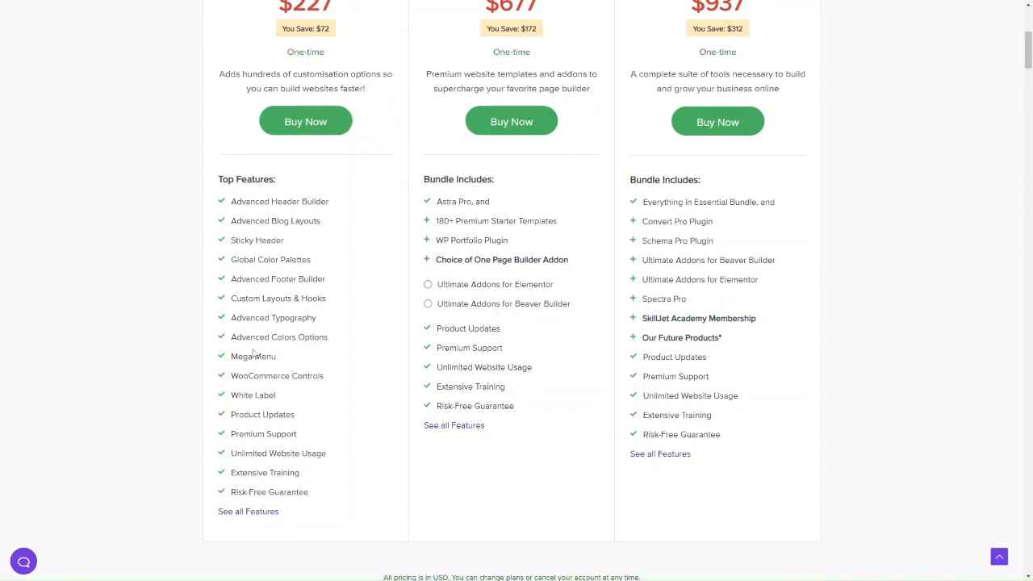
pyautogui.scroll(2, 368, 236)
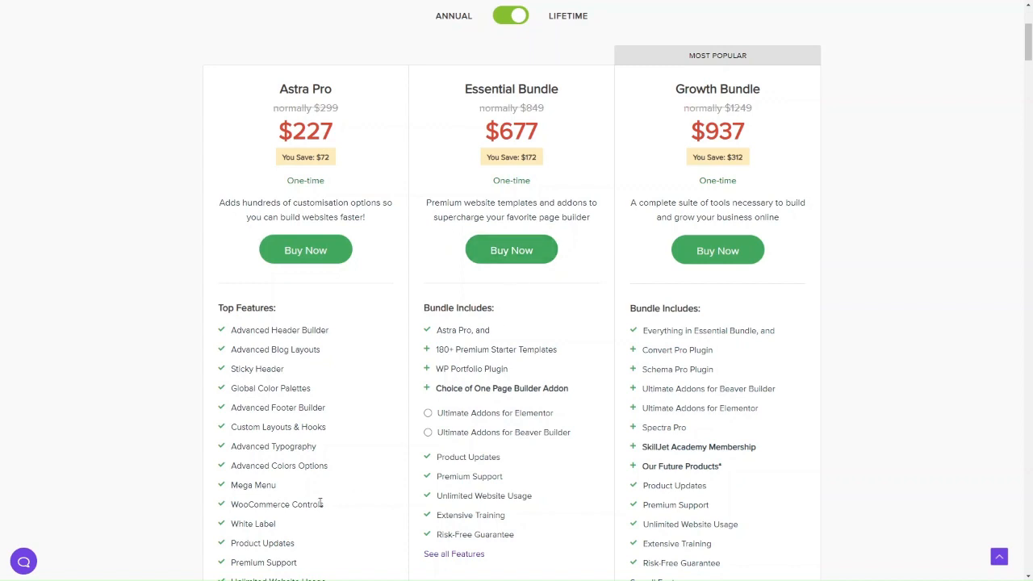
pyautogui.scroll(-2, 318, 500)
pyautogui.scroll(4, 285, 376)
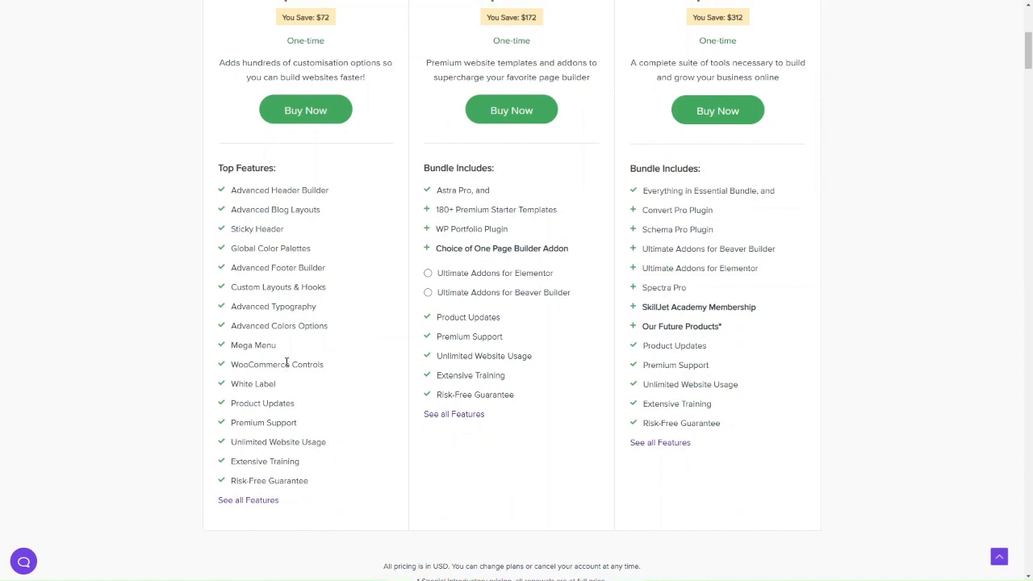
pyautogui.click(509, 158)
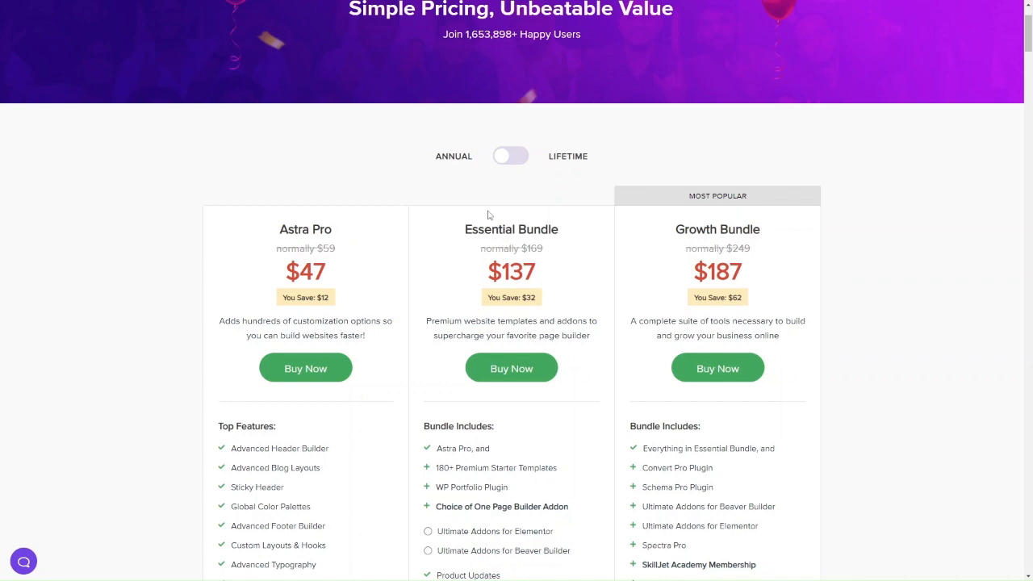
pyautogui.click(507, 159)
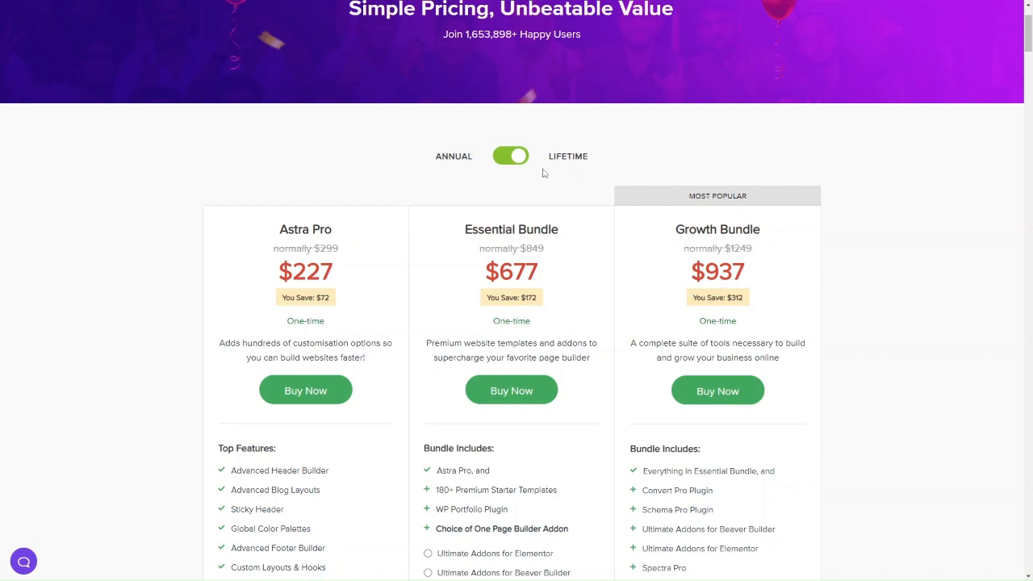
pyautogui.click(515, 157)
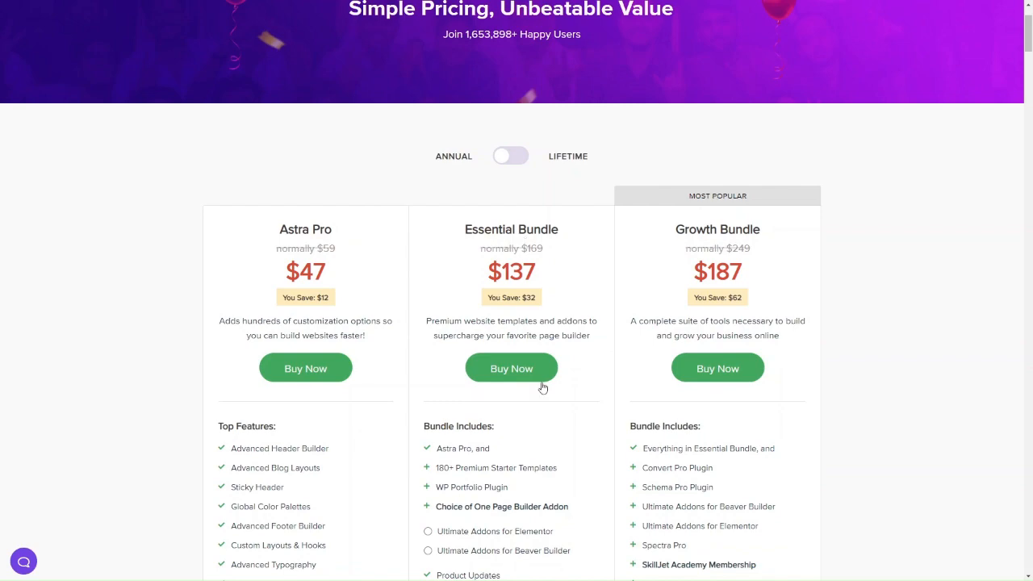
# Scroll down through the pricing page's feature comparison table.
pyautogui.scroll(-6, 544, 388)
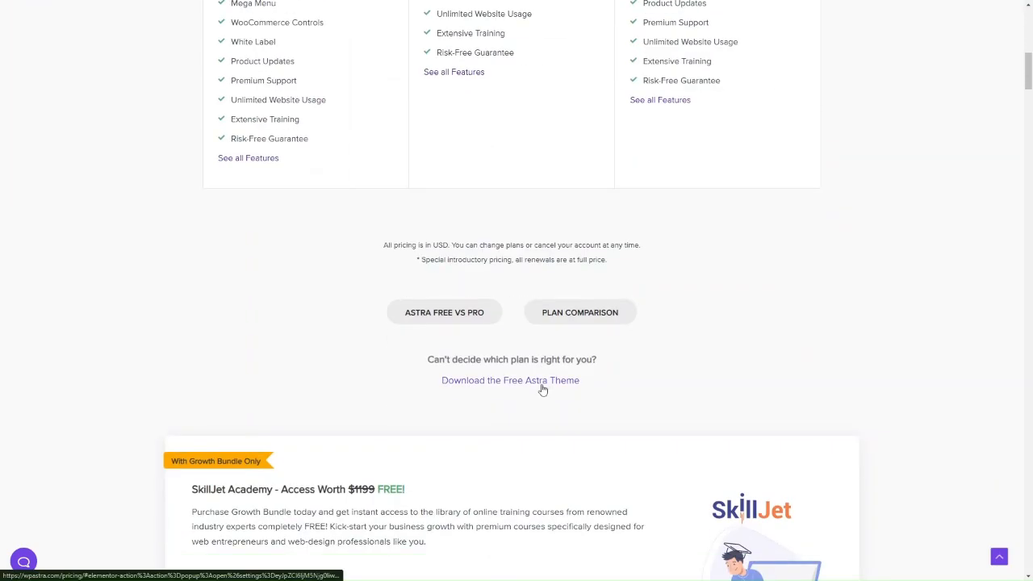
pyautogui.scroll(-10, 553, 293)
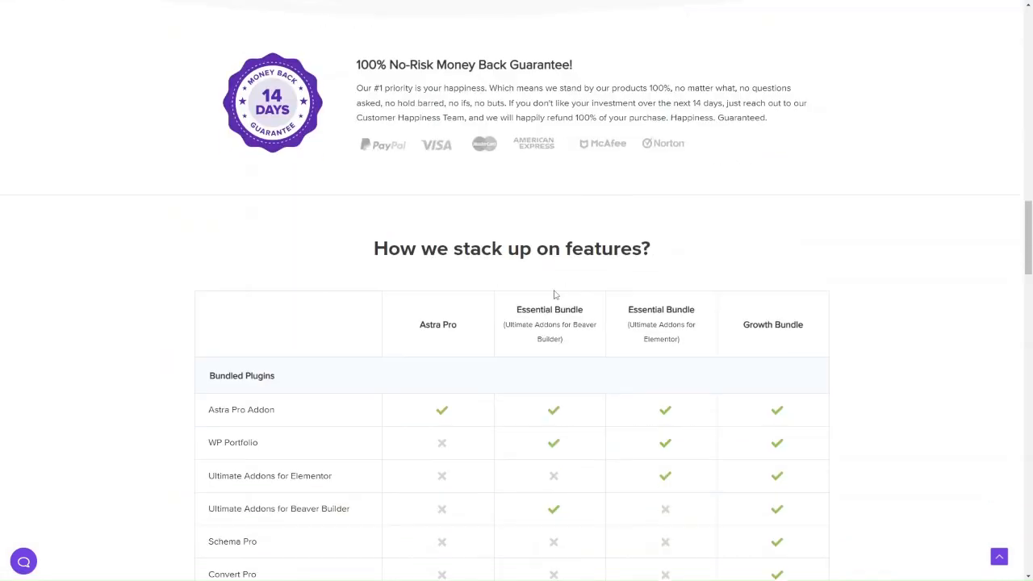
pyautogui.scroll(-3, 554, 294)
pyautogui.scroll(-5, 516, 350)
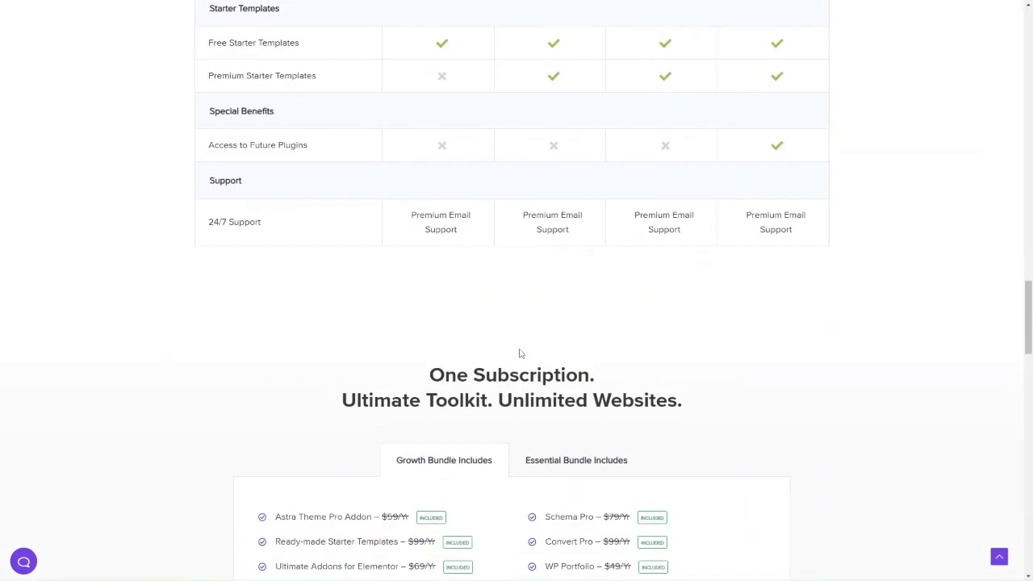
pyautogui.scroll(1, 521, 353)
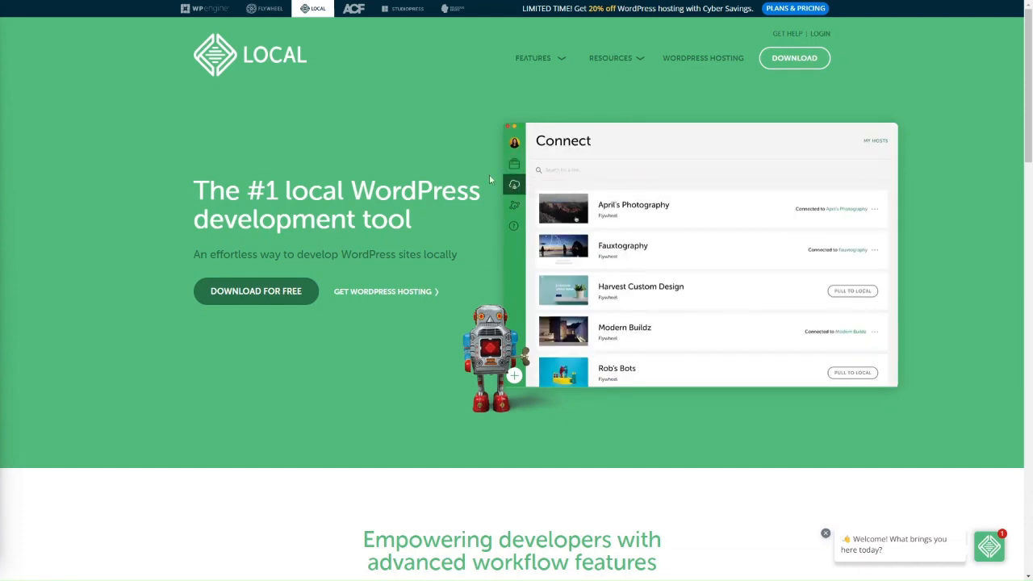
# Open the Download for Free form, choose Windows, view the organization types, then dismiss the form.
pyautogui.click(263, 293)
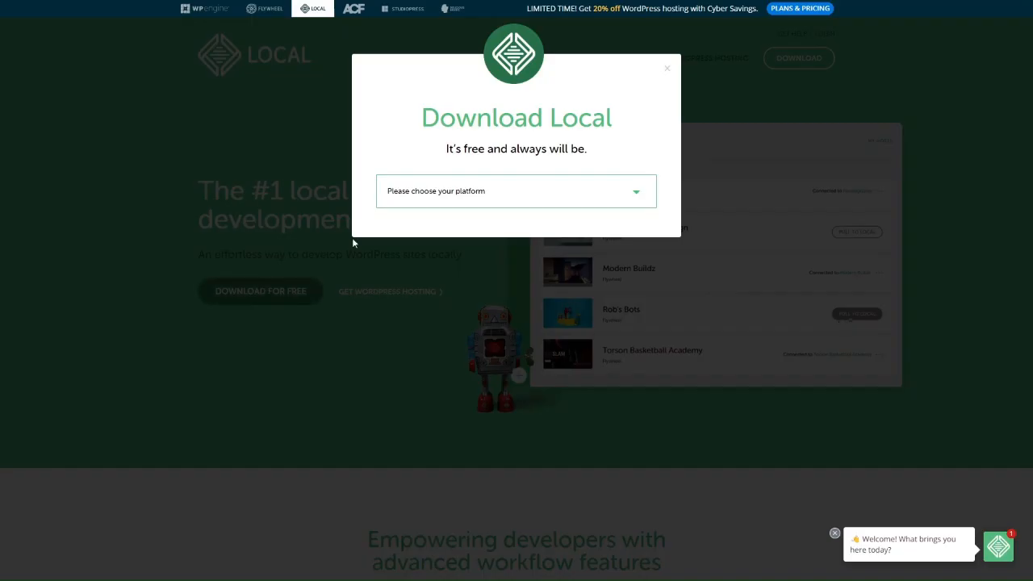
pyautogui.click(460, 194)
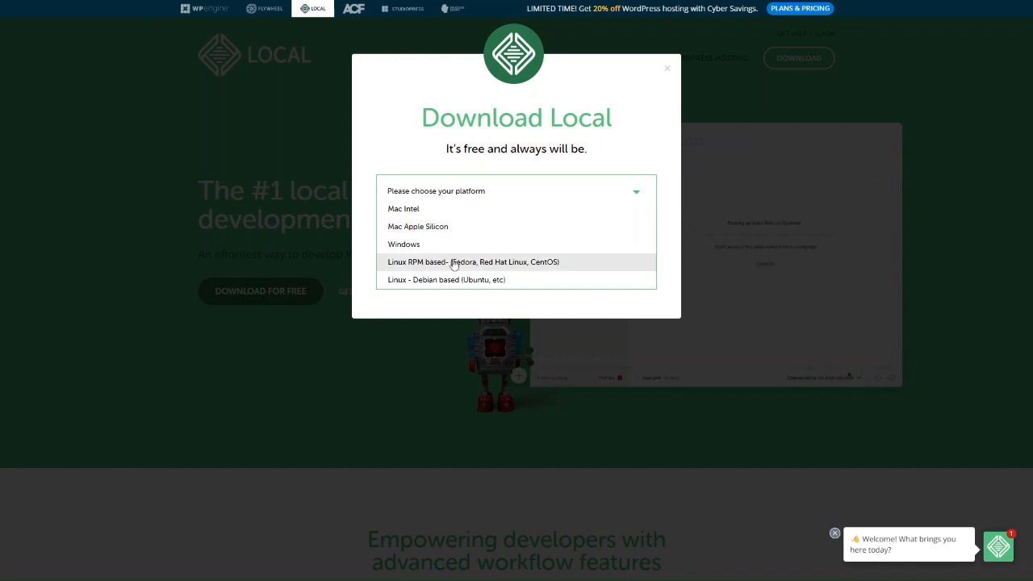
pyautogui.click(440, 246)
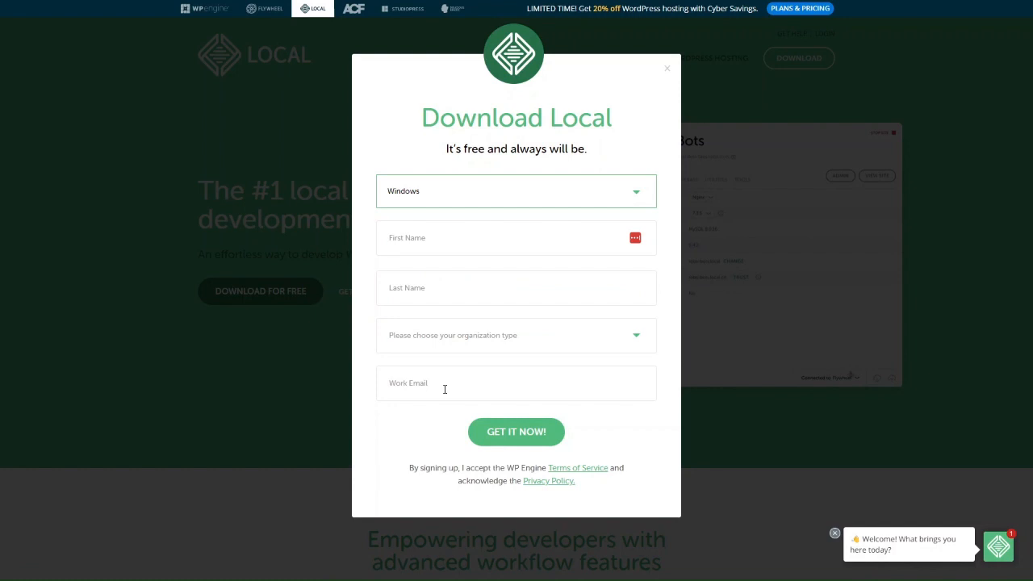
pyautogui.click(454, 250)
pyautogui.click(381, 339)
pyautogui.click(364, 343)
pyautogui.press('Escape')
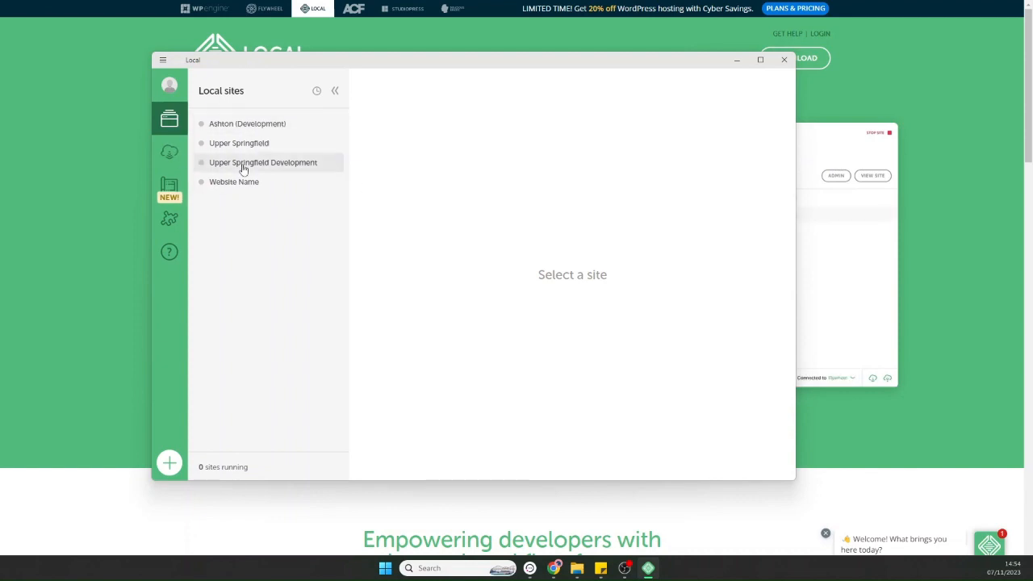
# Browse the Connect, Blueprints and Add-ons views, return to Local sites, and begin adding a site.
pyautogui.click(167, 155)
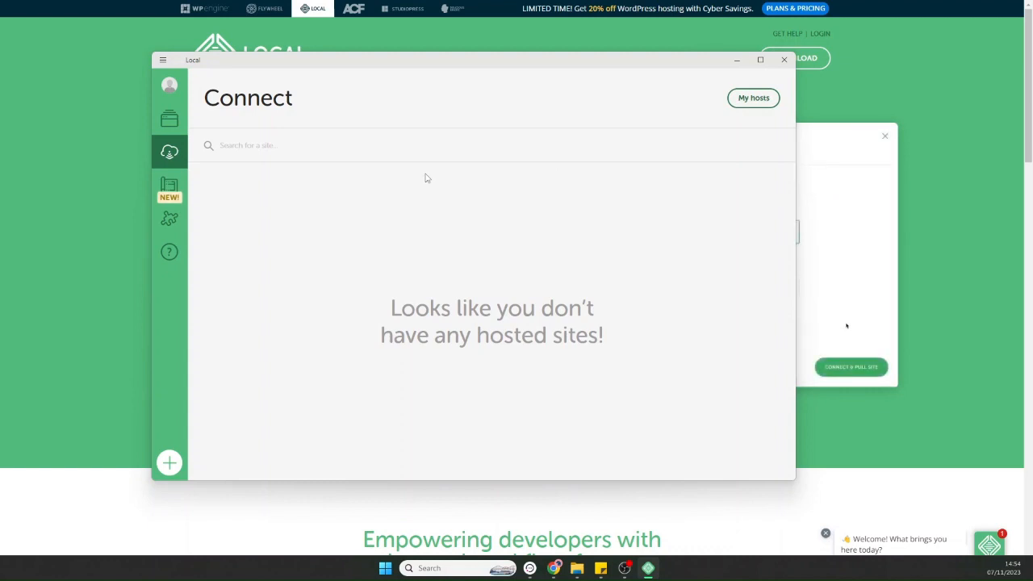
pyautogui.click(171, 192)
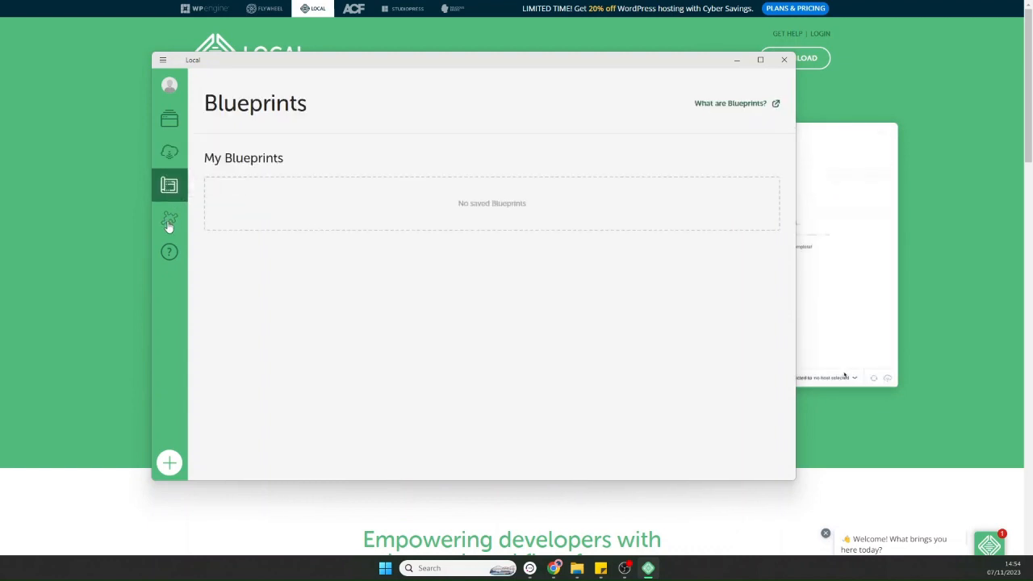
pyautogui.click(169, 225)
pyautogui.click(175, 117)
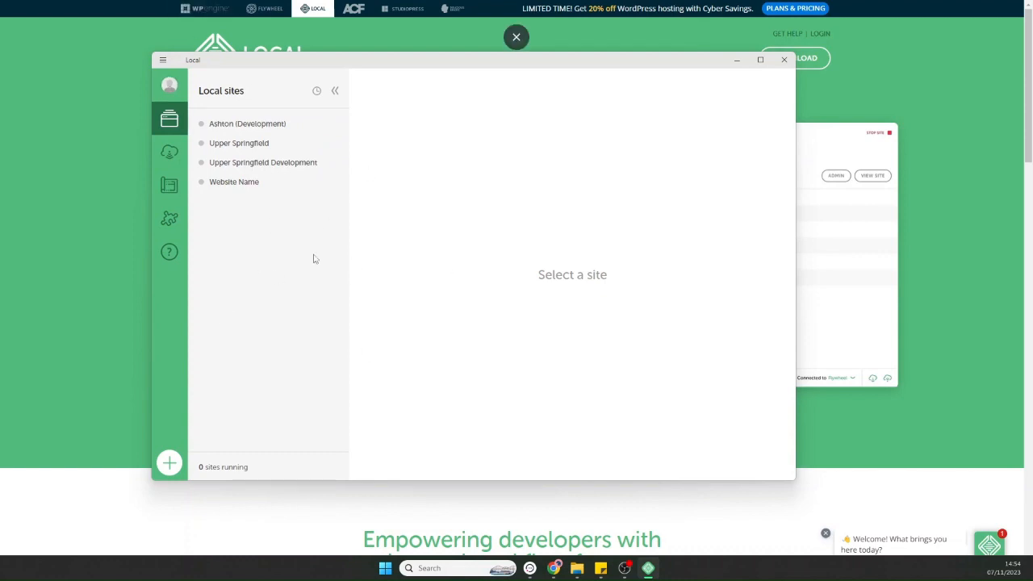
pyautogui.click(169, 466)
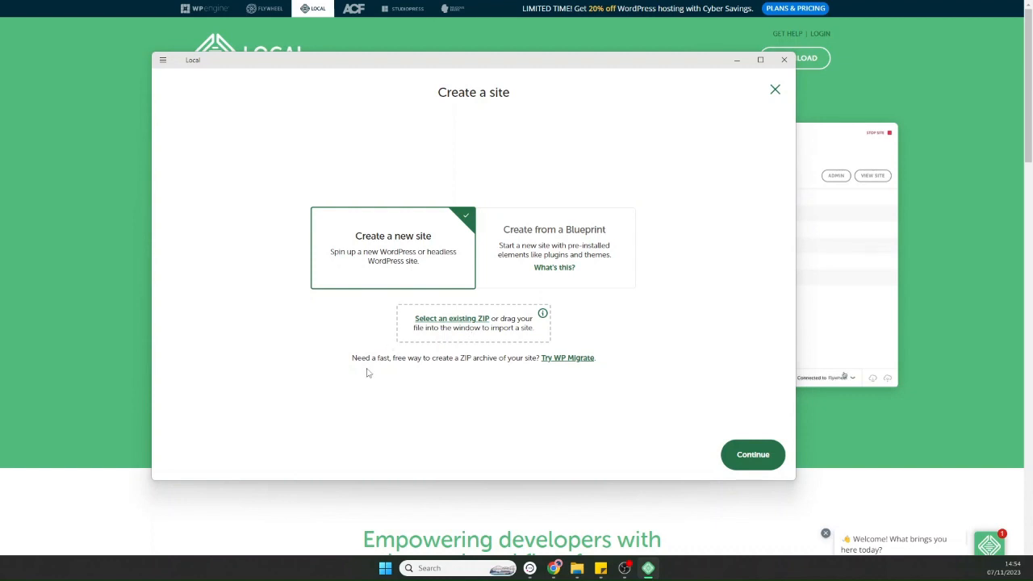
# Continue with a new site, paste 'Healthy Wellbeing' as its name and expand Advanced options.
pyautogui.click(753, 455)
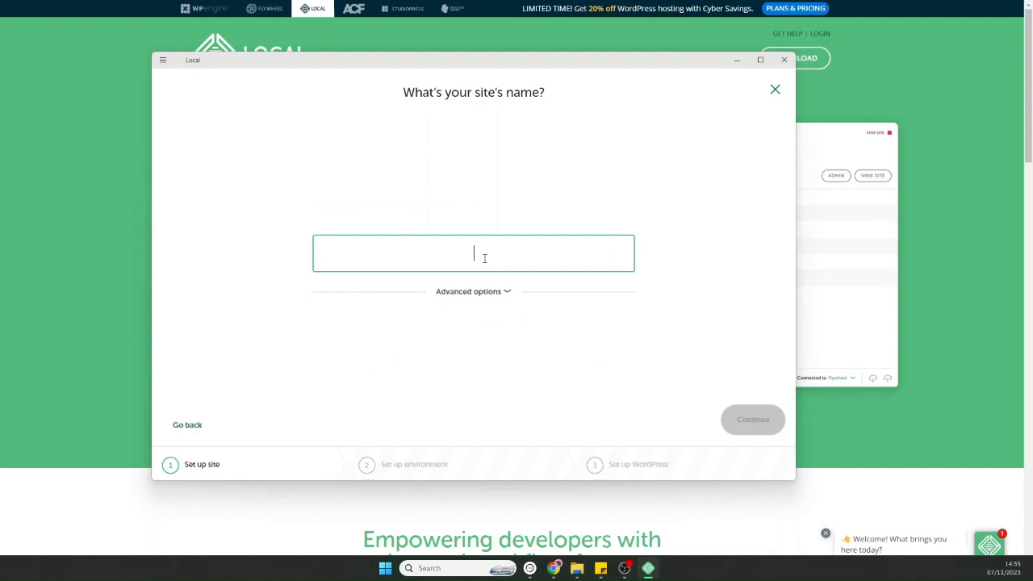
pyautogui.write('Healthy Wellbeing')
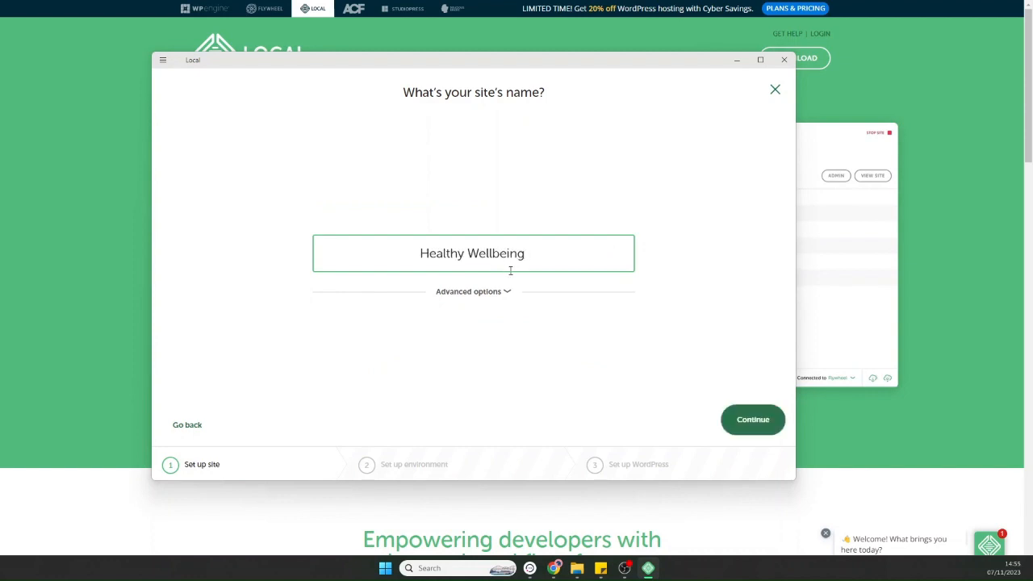
pyautogui.click(510, 292)
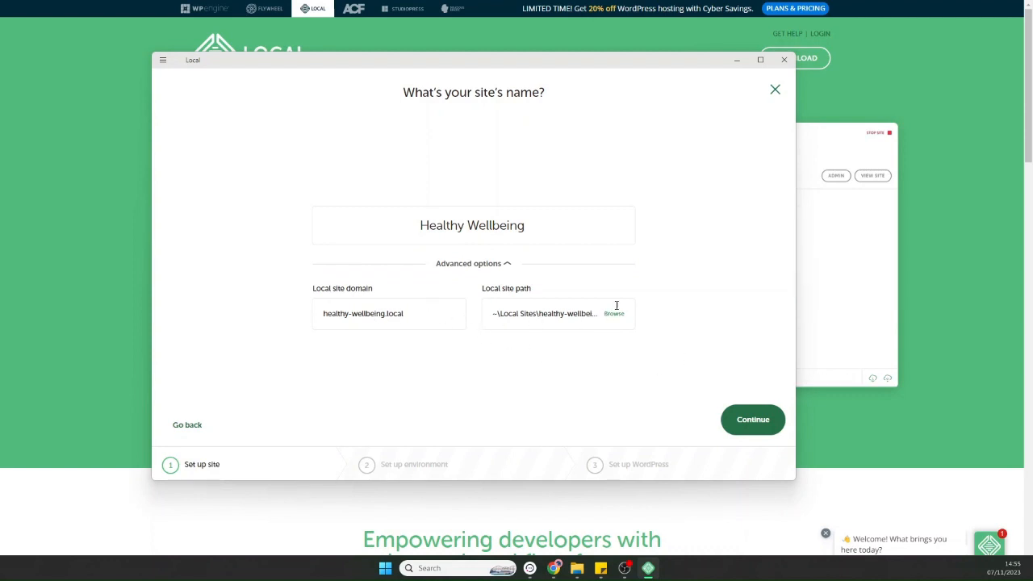
# Compare the Custom PHP, web server and database choices, then settle on the Preferred environment.
pyautogui.click(745, 420)
pyautogui.click(529, 241)
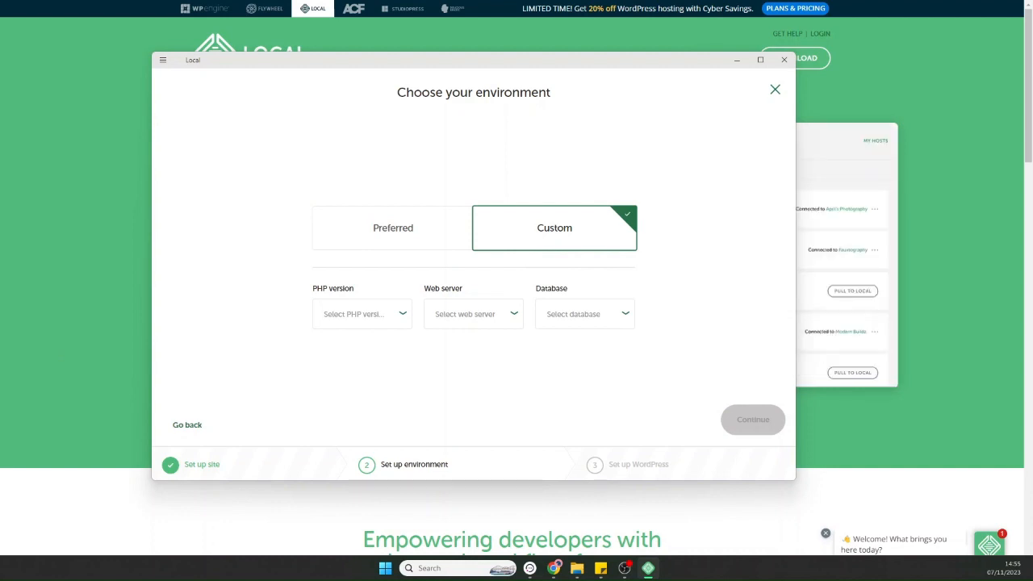
pyautogui.click(385, 317)
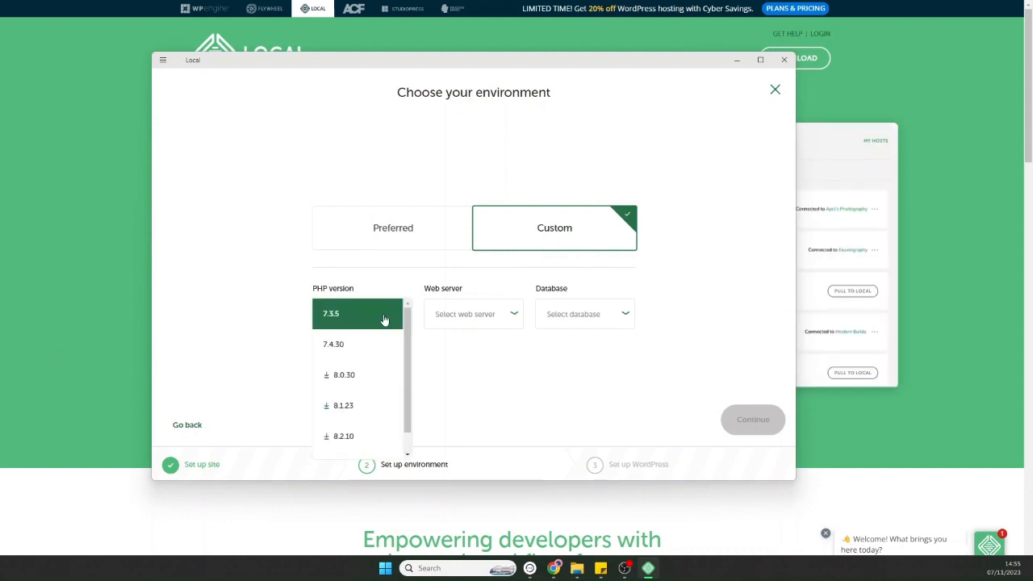
pyautogui.click(484, 316)
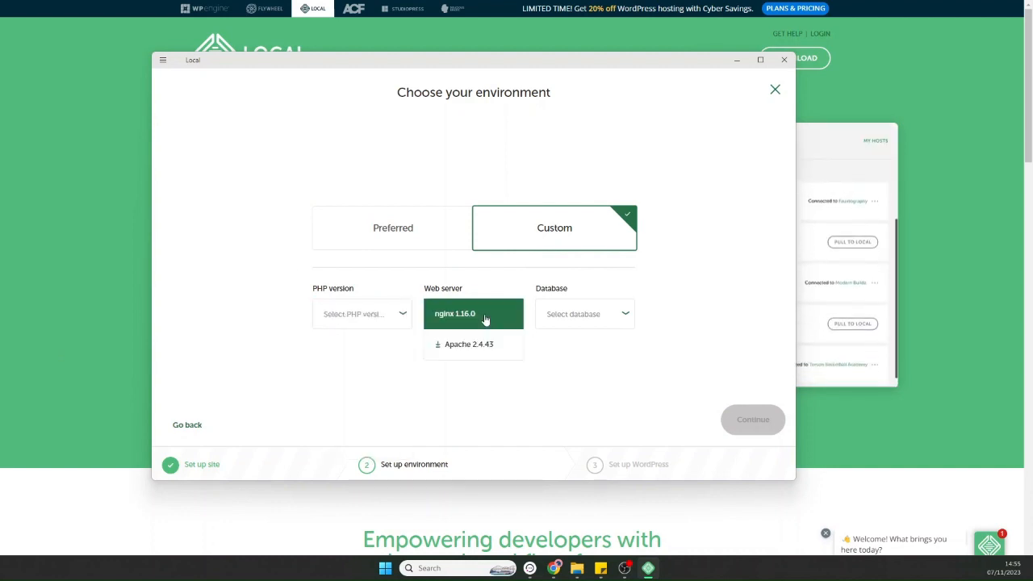
pyautogui.click(581, 317)
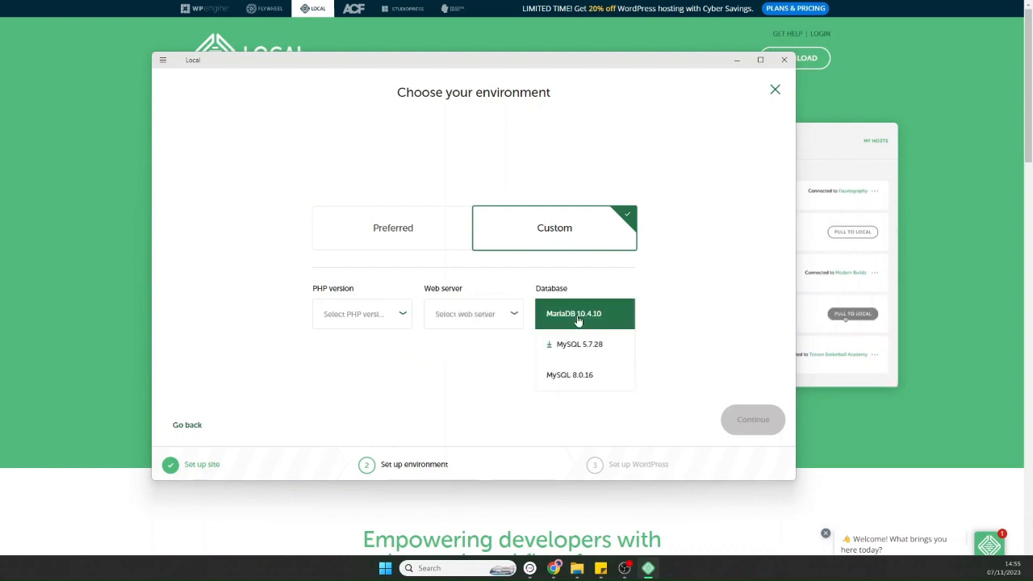
pyautogui.click(392, 233)
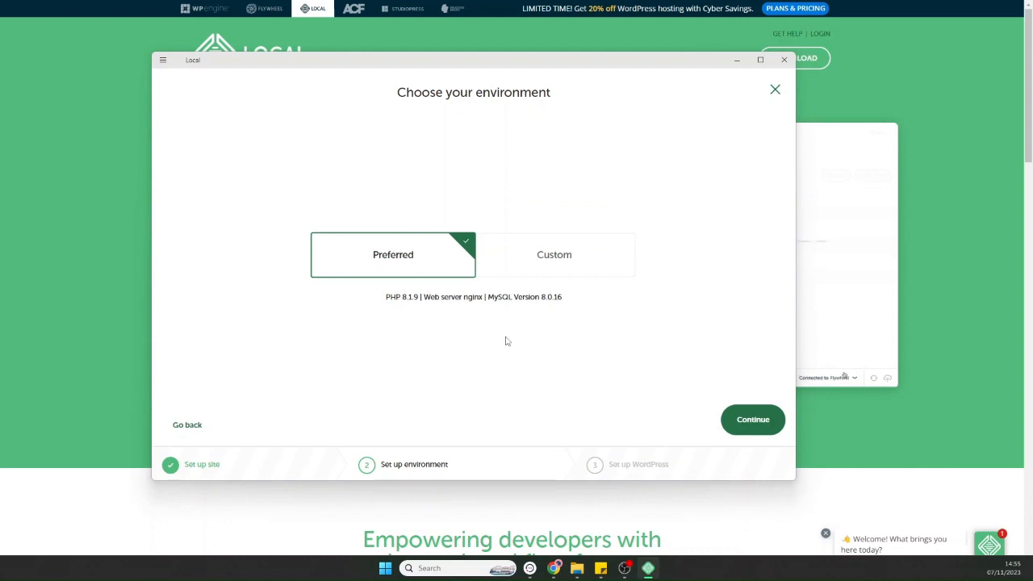
pyautogui.click(525, 262)
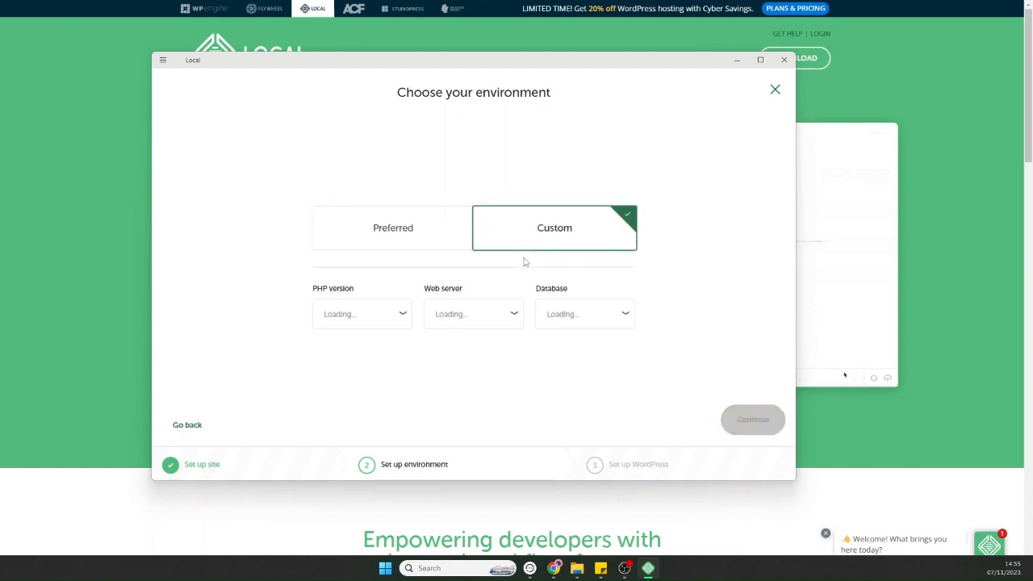
pyautogui.click(437, 225)
# Enter the WordPress admin username and password on the setup step.
pyautogui.click(741, 429)
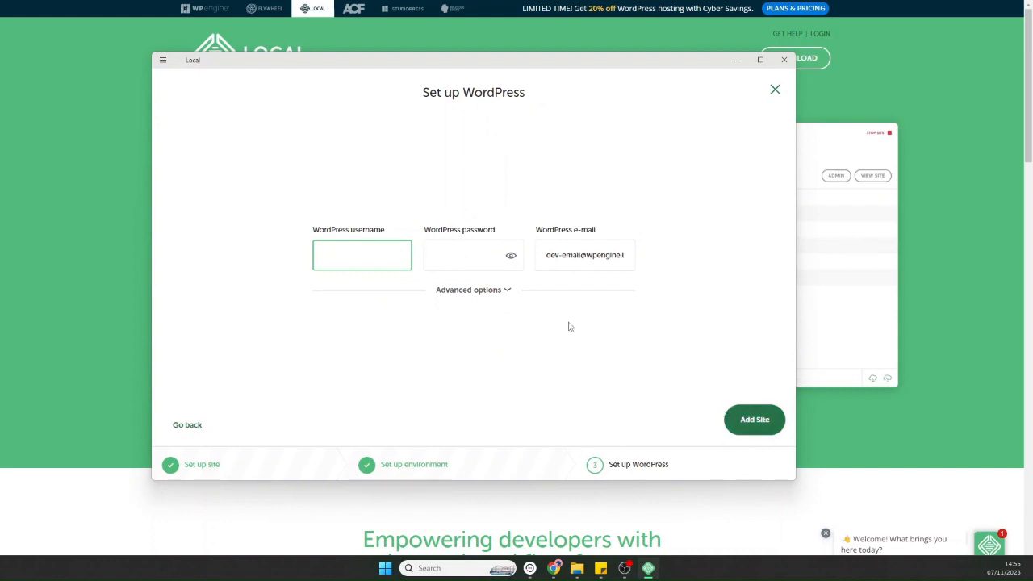
pyautogui.write('ptv')
pyautogui.write('de')
pyautogui.write('deo')
pyautogui.press('BackSpace')
pyautogui.press('BackSpace')
pyautogui.press('BackSpace')
pyautogui.write('os')
pyautogui.press('Tab')
pyautogui.write('123')
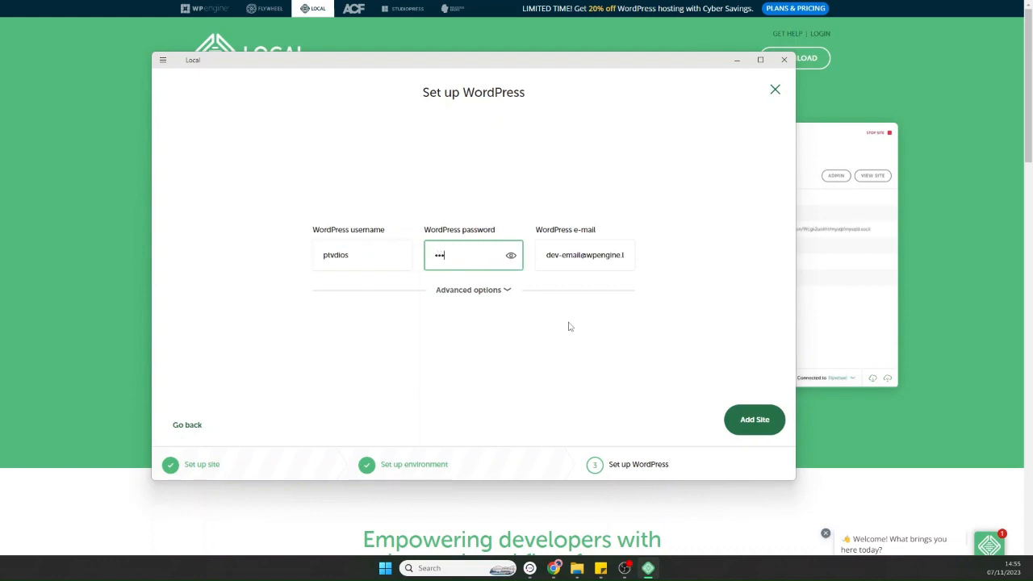
pyautogui.write('45678910')
# Keep multisite at No under Advanced options and add the site.
pyautogui.click(508, 297)
pyautogui.click(519, 315)
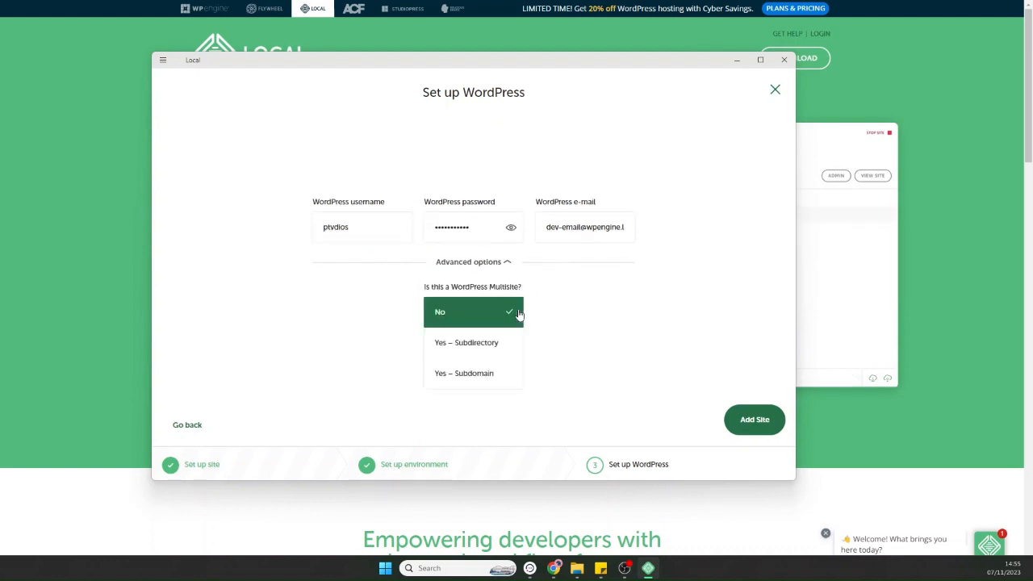
pyautogui.click(505, 266)
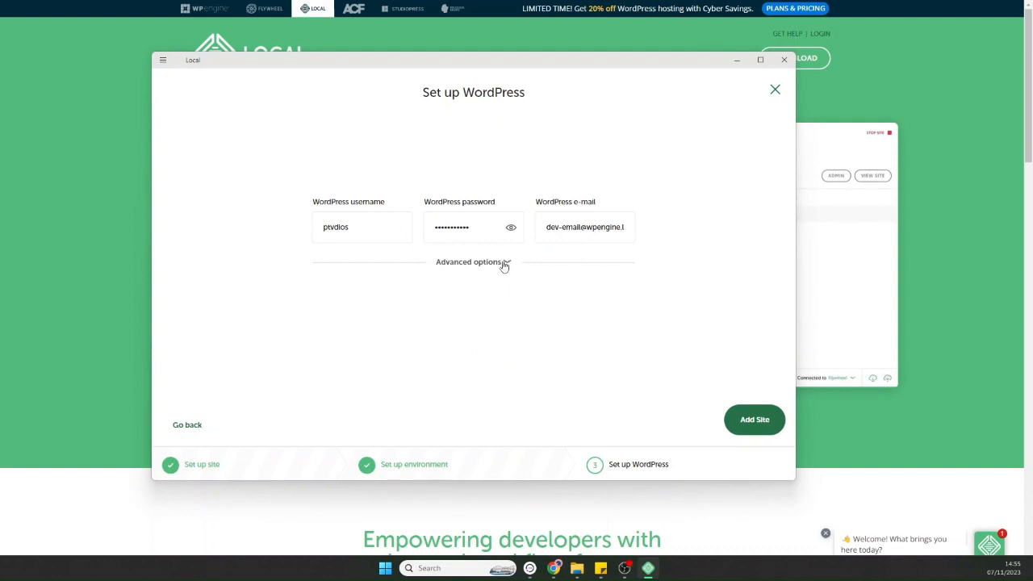
pyautogui.click(753, 419)
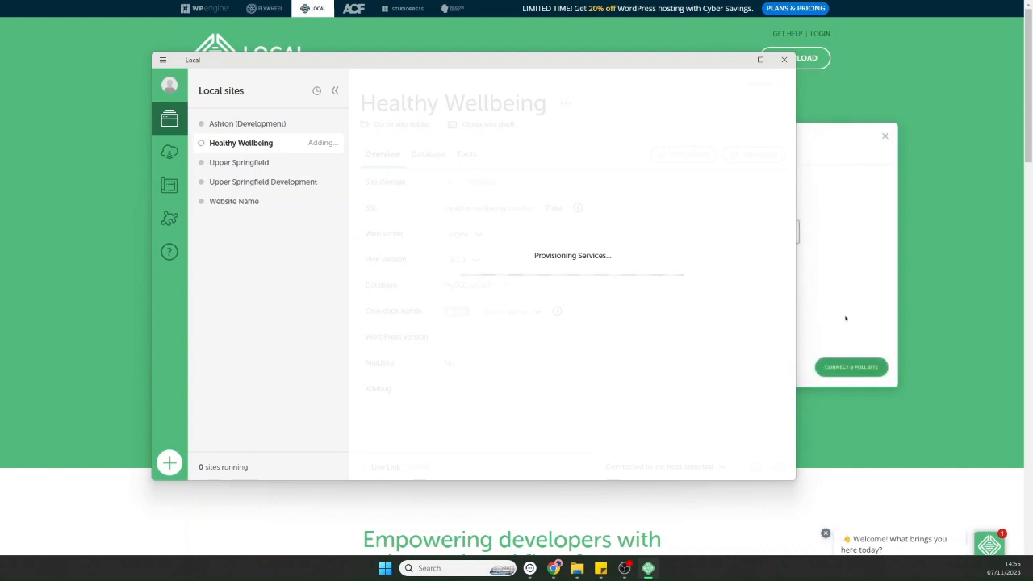
# Dismiss Local's Connect & Pull Site prompt.
pyautogui.click(844, 373)
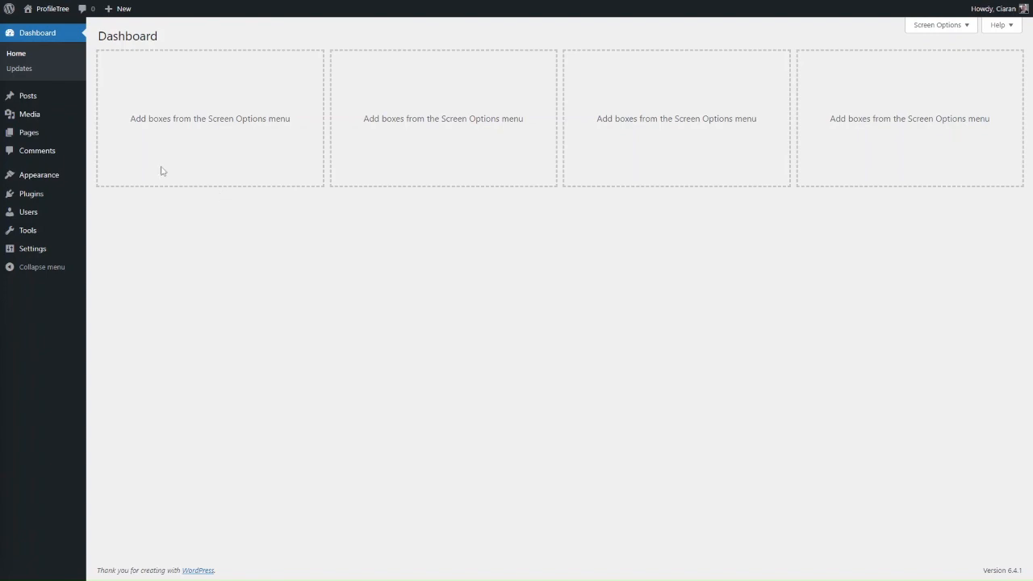
# Install the Astra theme from Add New Theme and activate it for the ProfileTree site.
pyautogui.click(48, 174)
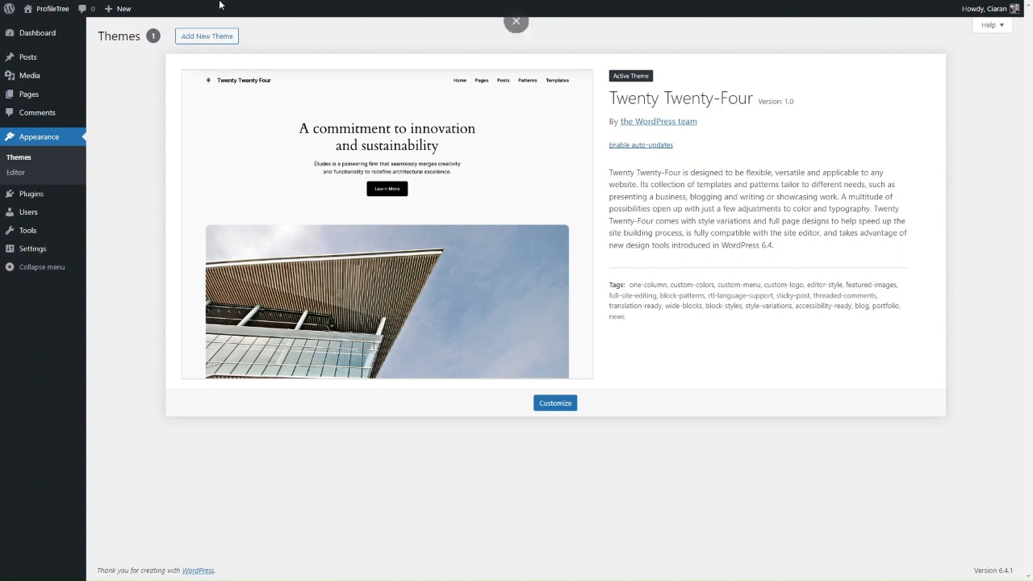
pyautogui.click(217, 42)
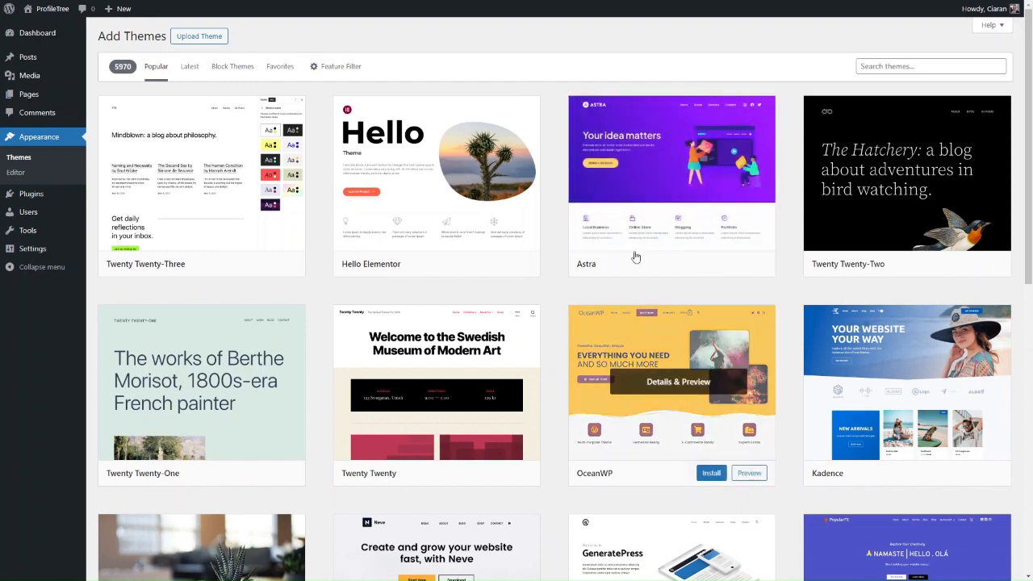
pyautogui.moveTo(601, 207)
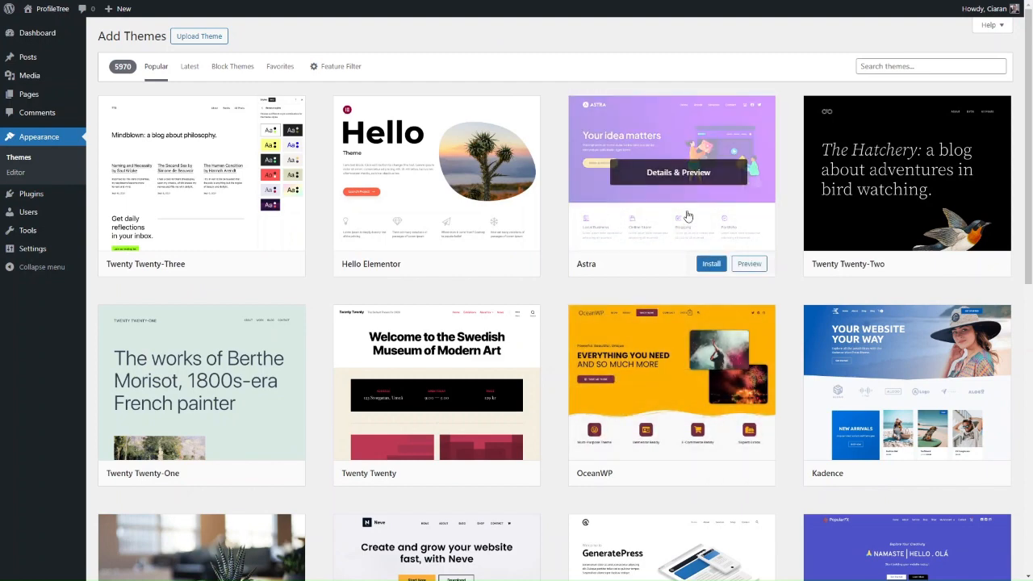
pyautogui.click(876, 66)
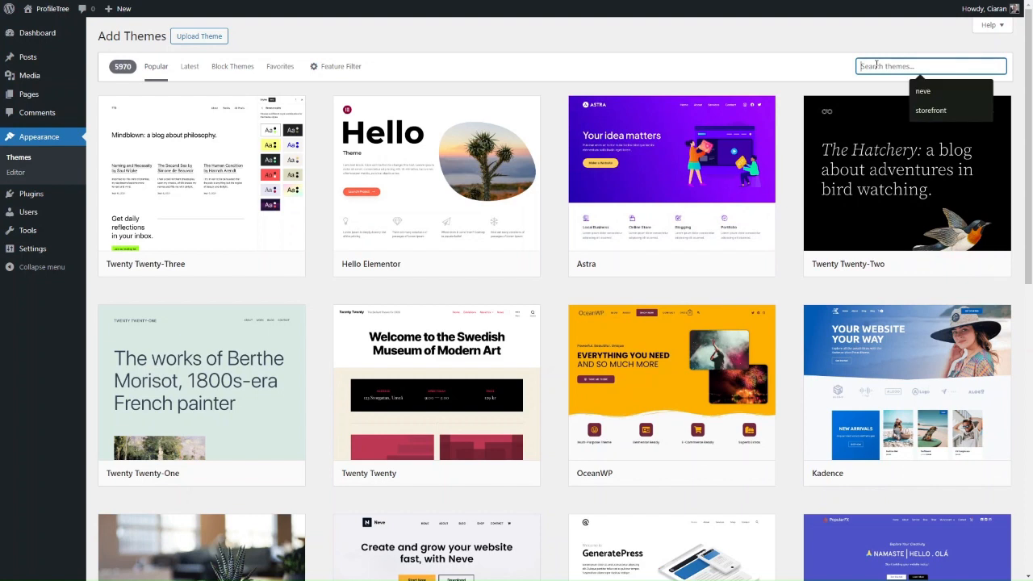
pyautogui.moveTo(650, 215)
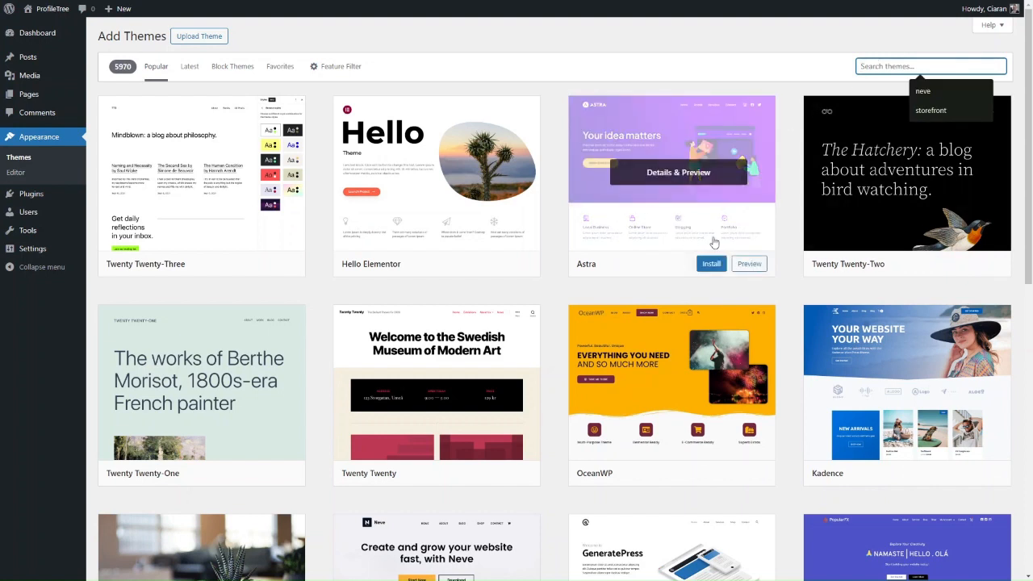
pyautogui.click(712, 265)
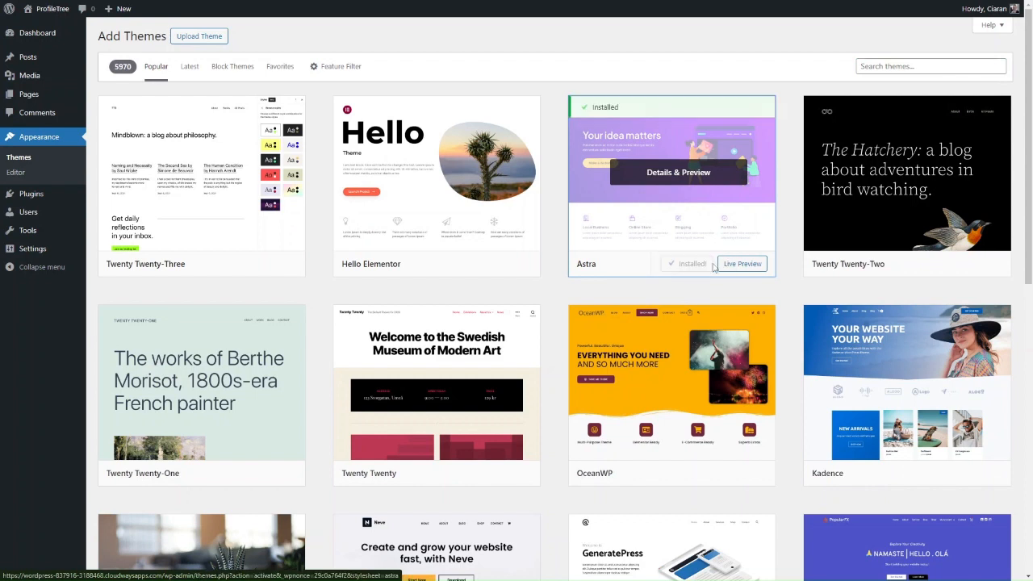
pyautogui.click(699, 266)
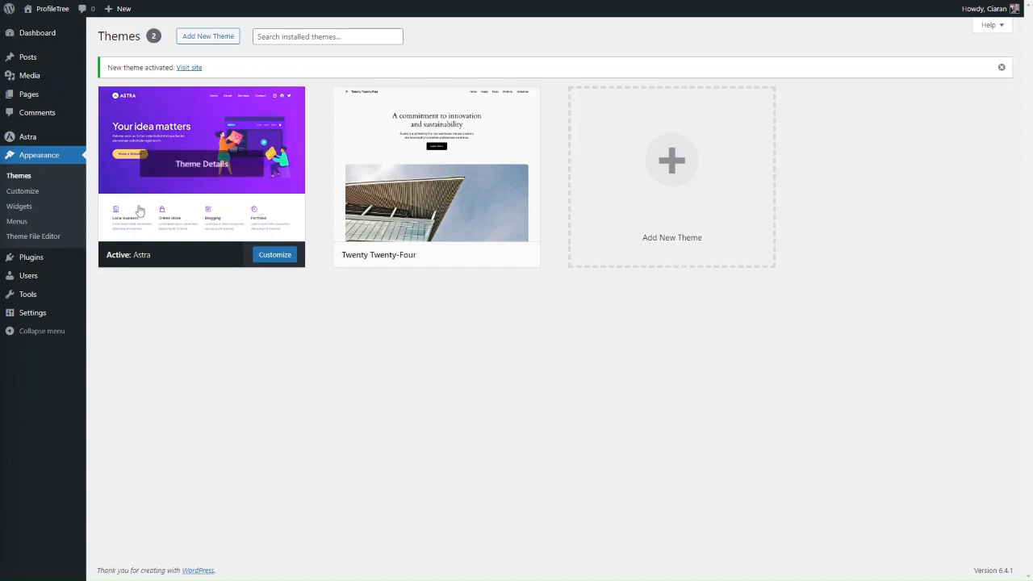
# Glance at the plugin installer, then open the Customizer for the active Astra theme.
pyautogui.click(43, 267)
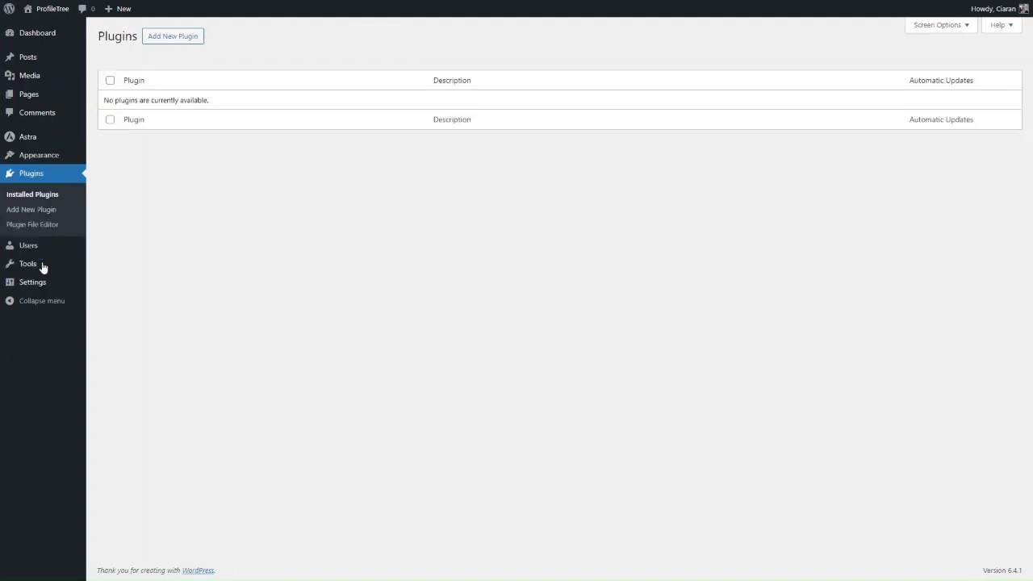
pyautogui.click(184, 41)
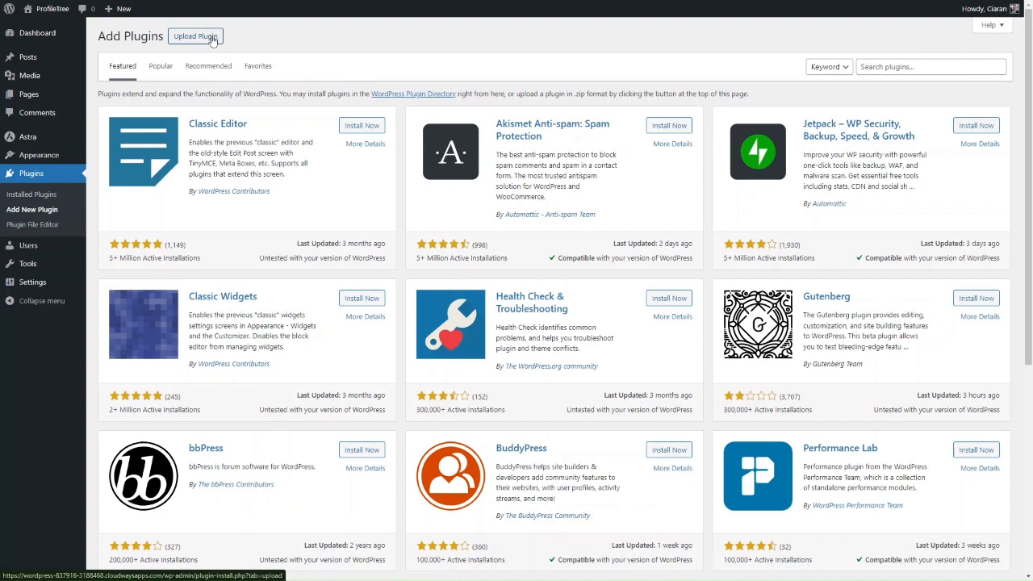
pyautogui.click(39, 155)
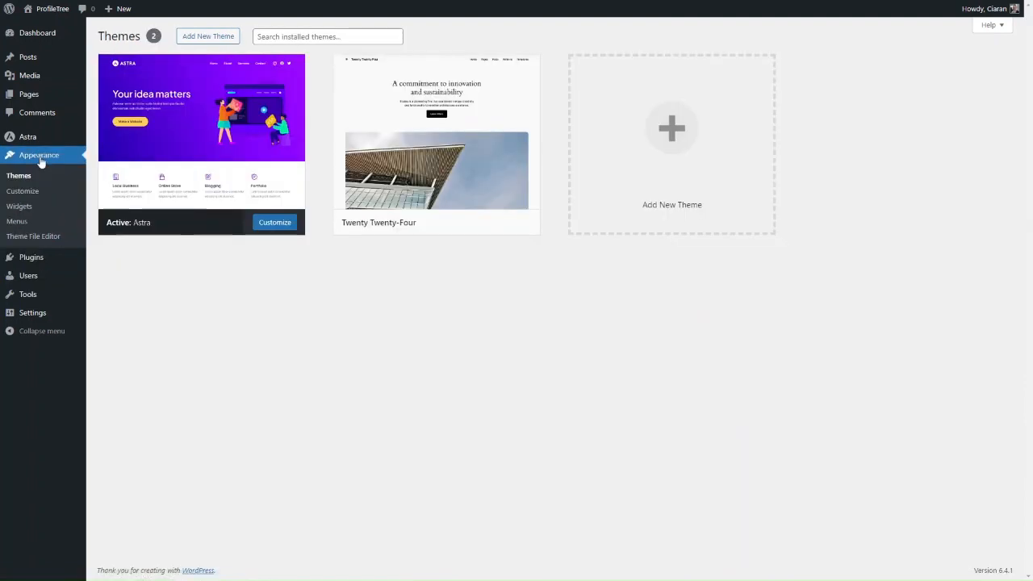
pyautogui.moveTo(203, 172)
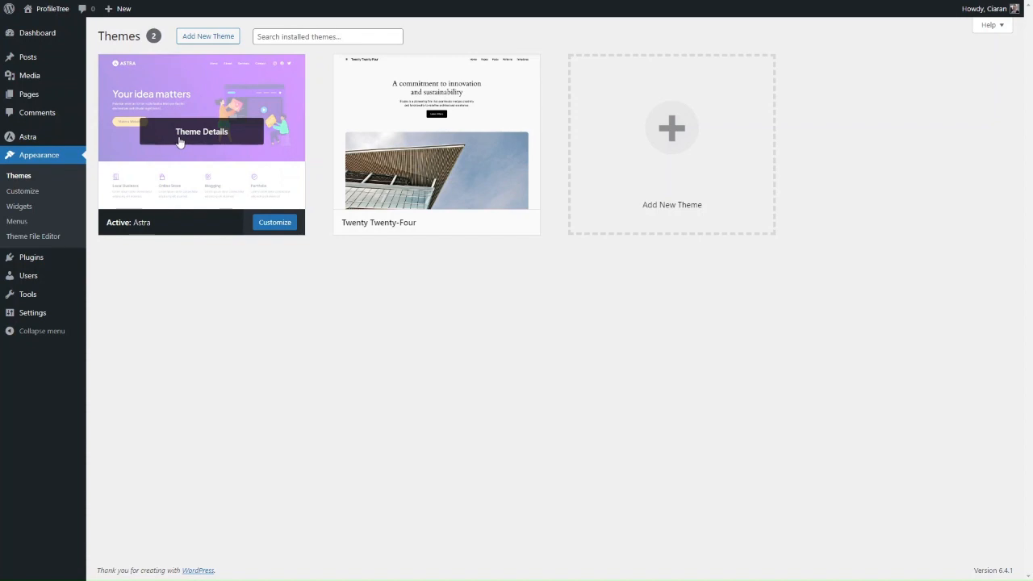
pyautogui.click(275, 227)
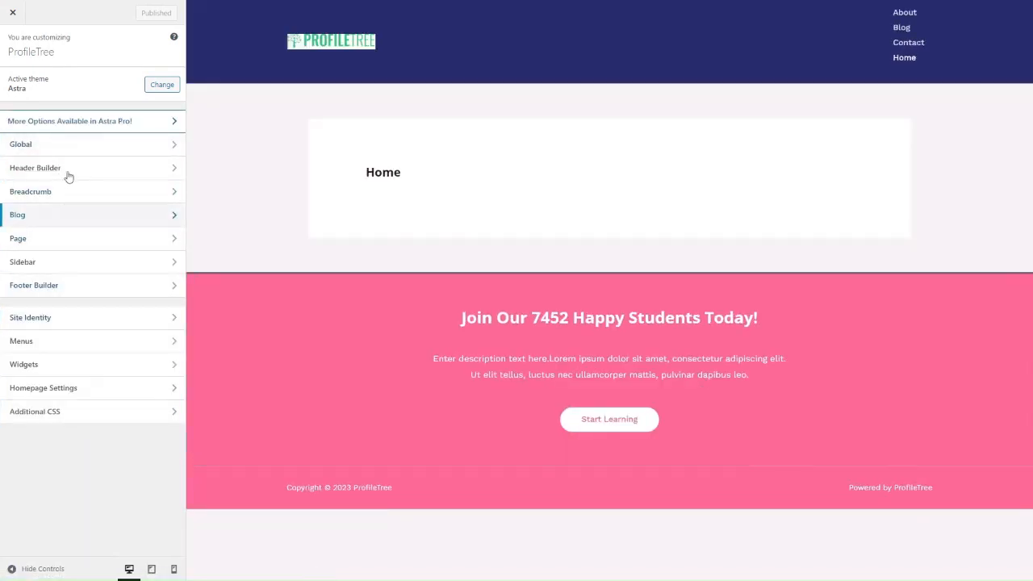
# In Global Typography, try the Rubik / Karla preset, then apply the Lato / Lora pairing.
pyautogui.click(53, 143)
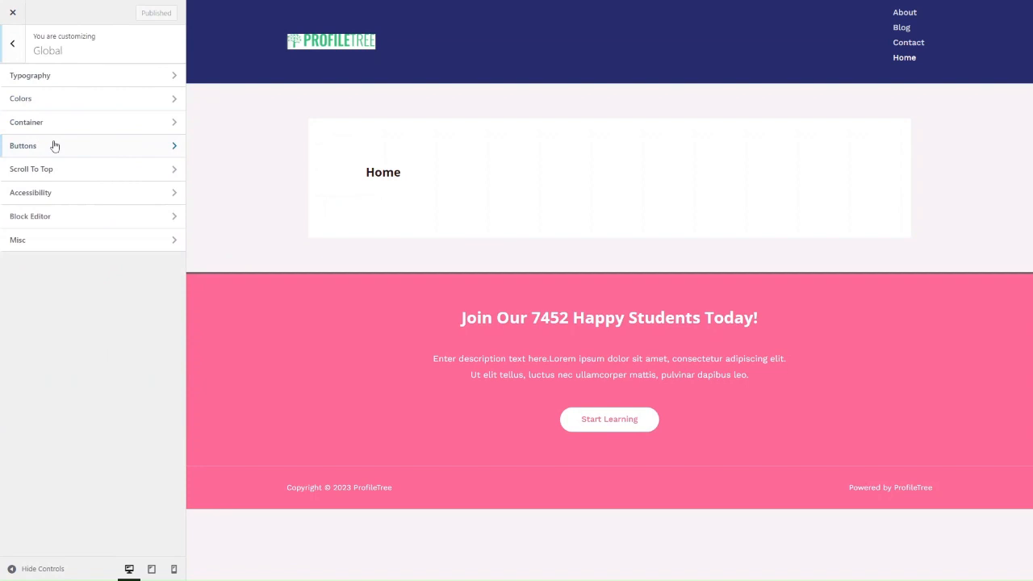
pyautogui.click(51, 76)
pyautogui.scroll(-1, 71, 370)
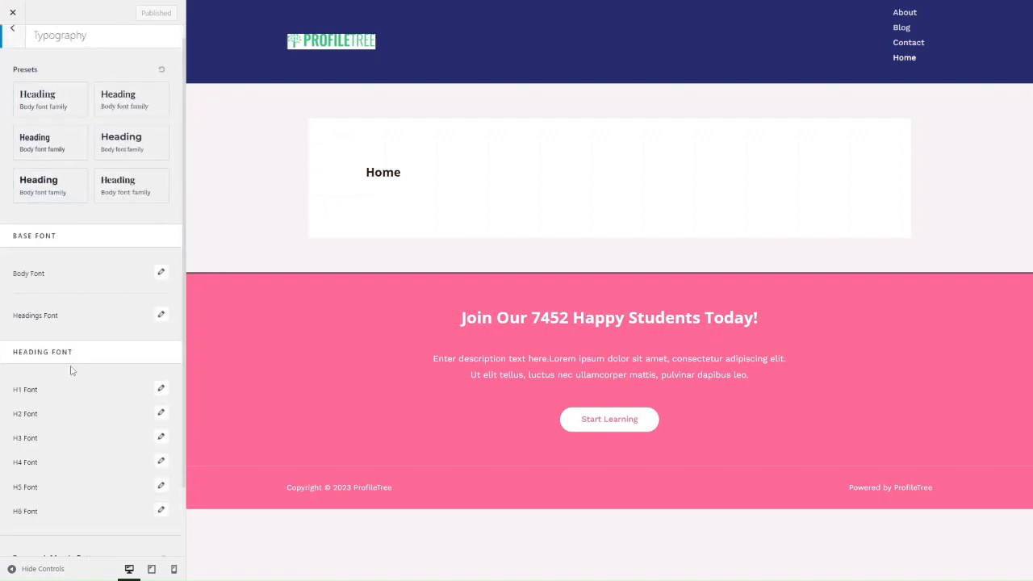
pyautogui.scroll(-2, 71, 371)
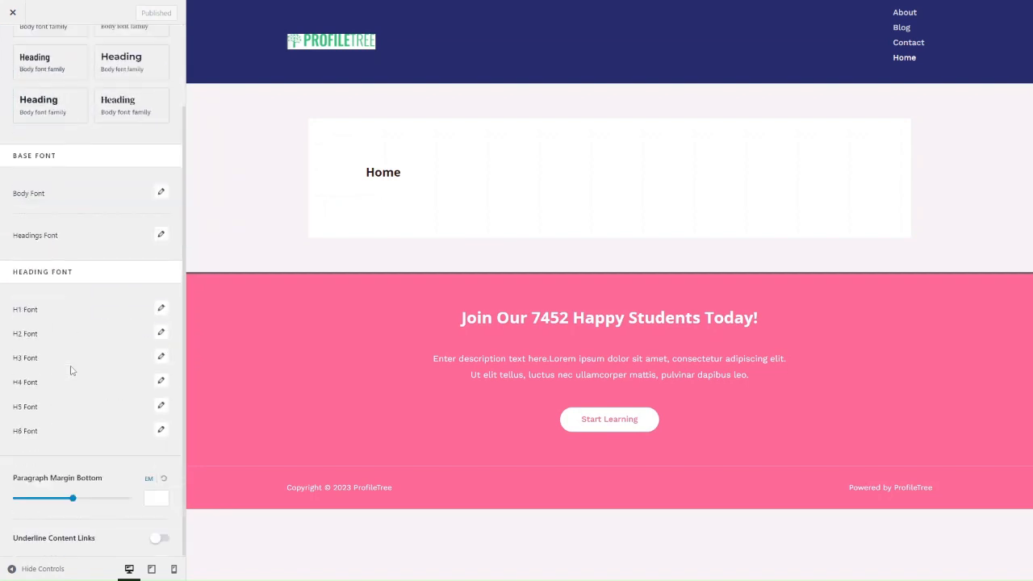
pyautogui.scroll(3, 71, 370)
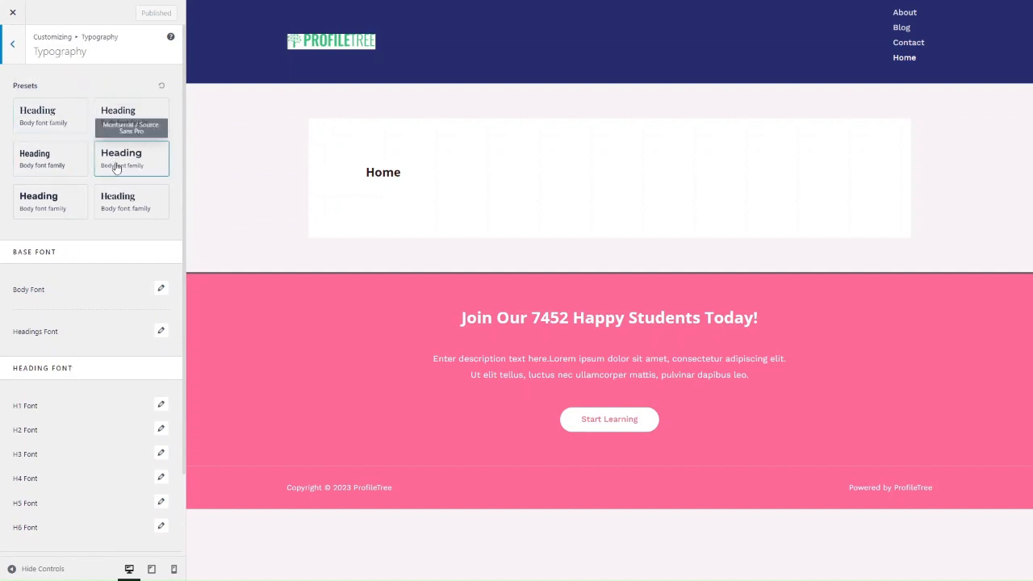
pyautogui.click(48, 194)
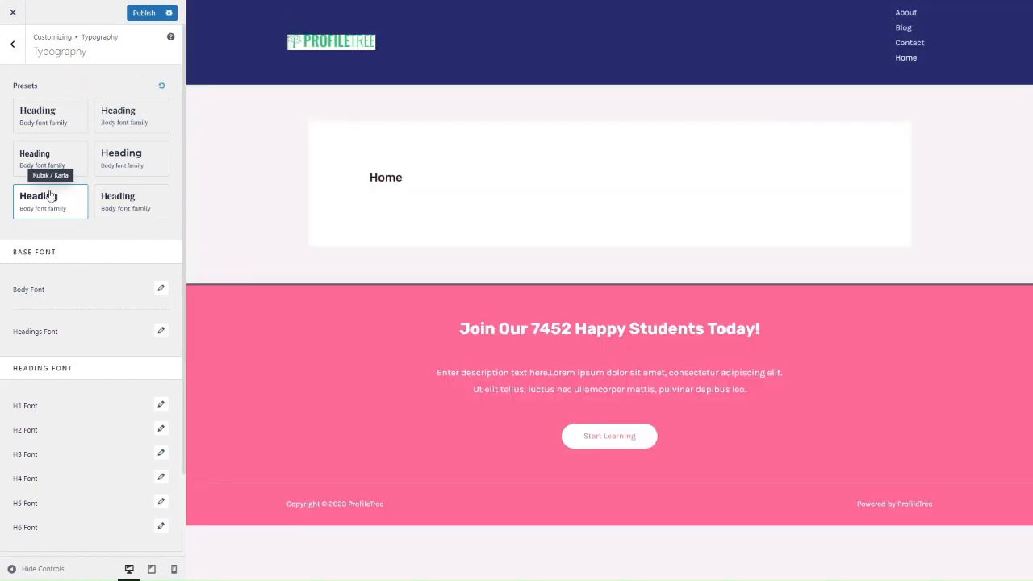
pyautogui.click(123, 121)
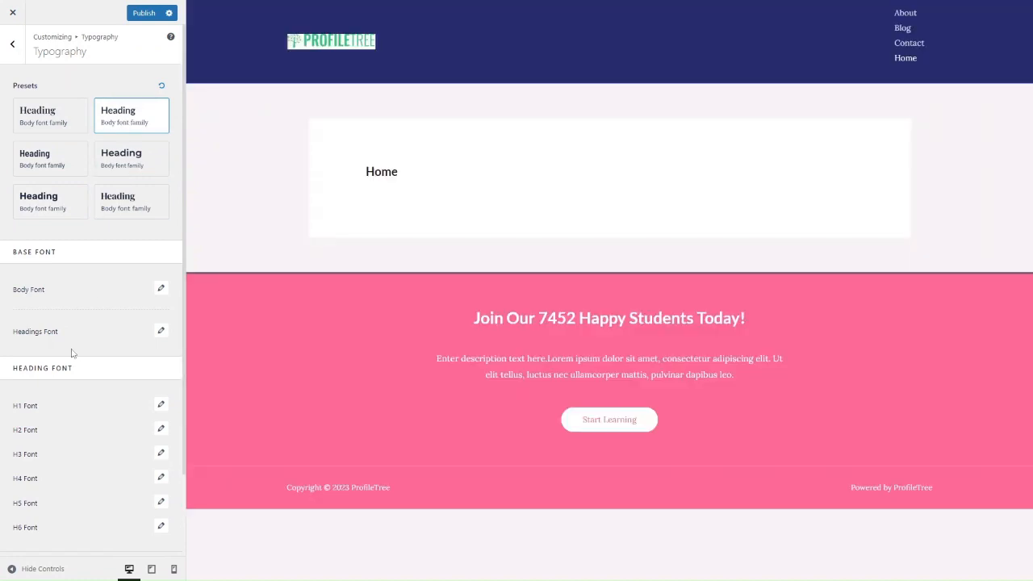
# Inspect the body and H4 heading font settings of the chosen preset.
pyautogui.click(162, 296)
pyautogui.click(161, 296)
pyautogui.click(161, 296)
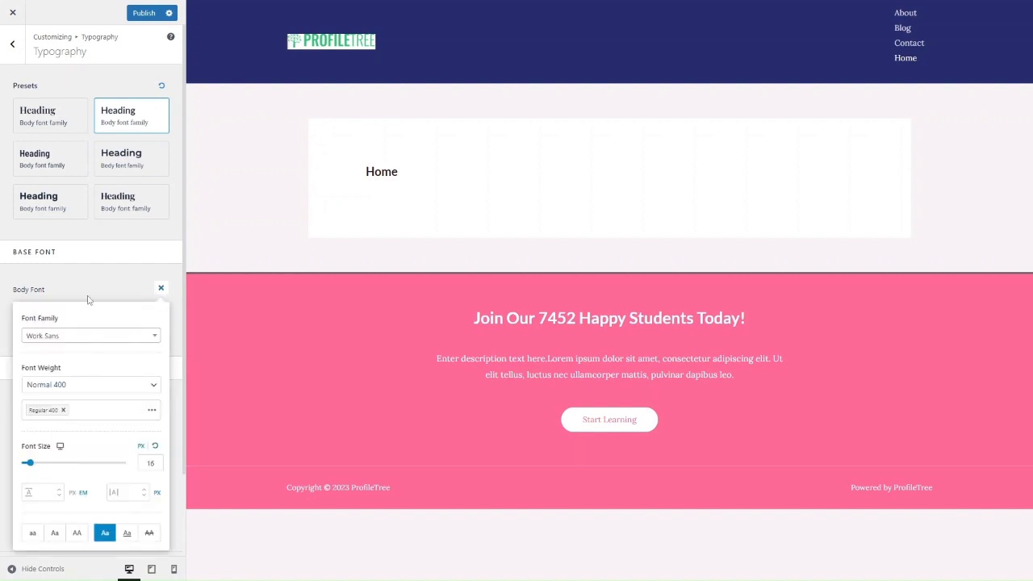
pyautogui.click(114, 285)
pyautogui.scroll(-1, 144, 435)
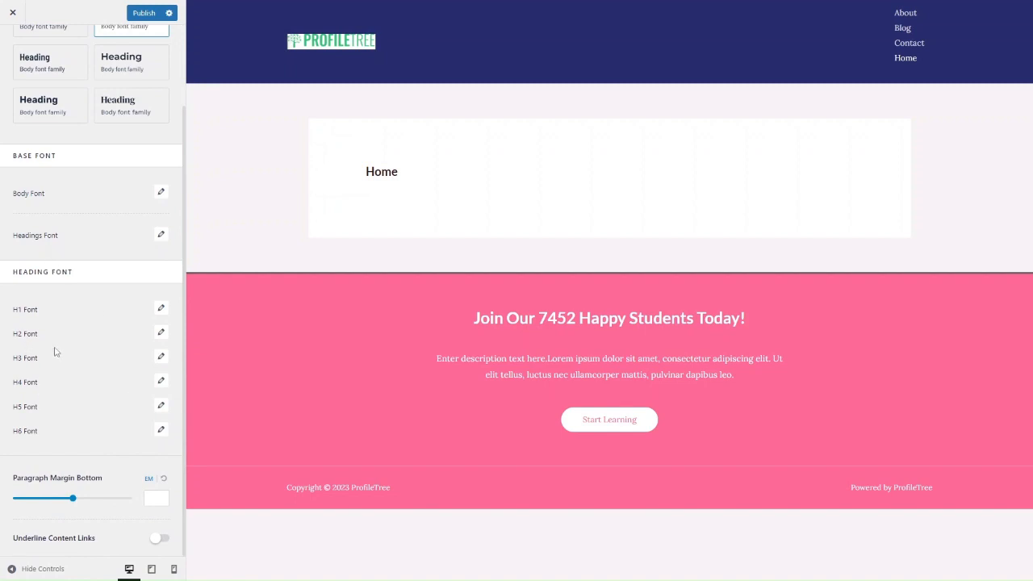
pyautogui.click(163, 382)
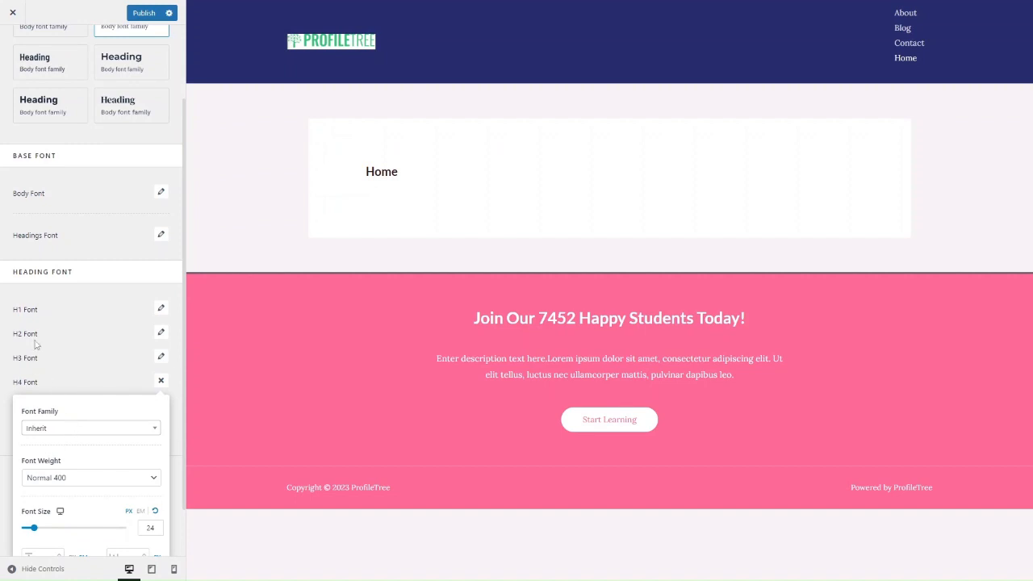
pyautogui.click(103, 179)
pyautogui.scroll(3, 103, 179)
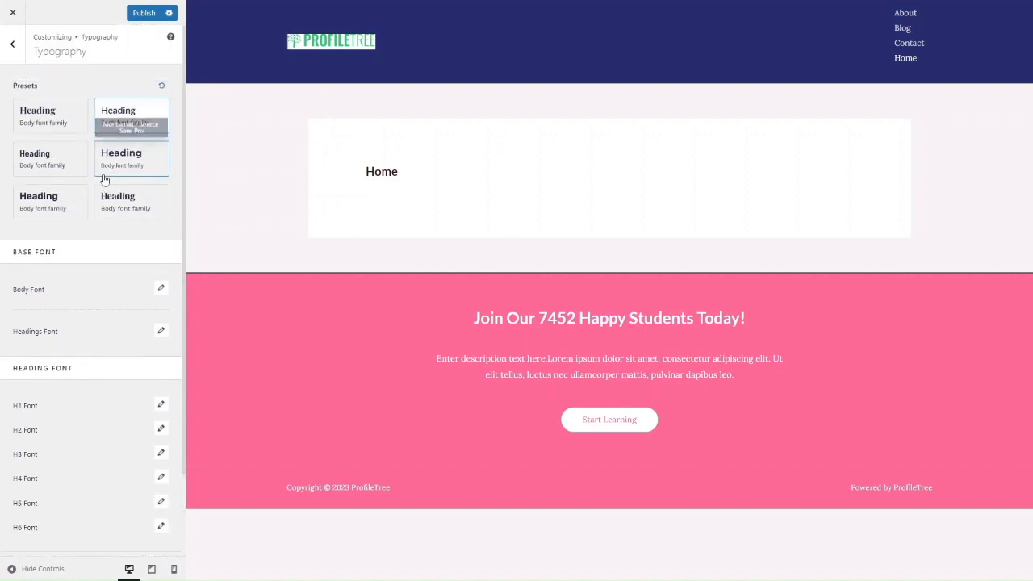
# Compare Barlow Semi Condensed / Roboto and DM Serif Display / Work Sans, then settle on Lato / Lora.
pyautogui.click(62, 156)
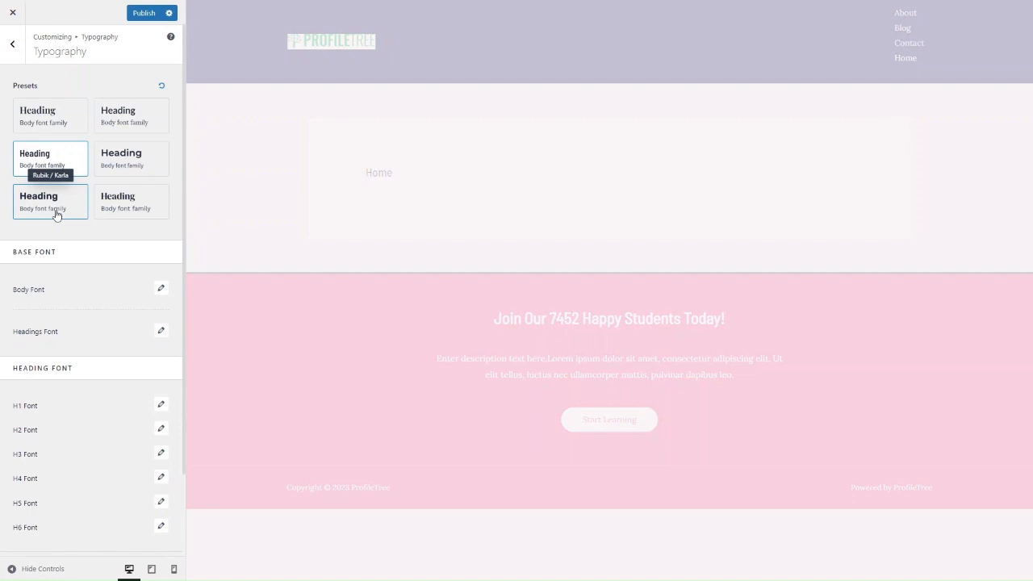
pyautogui.click(115, 213)
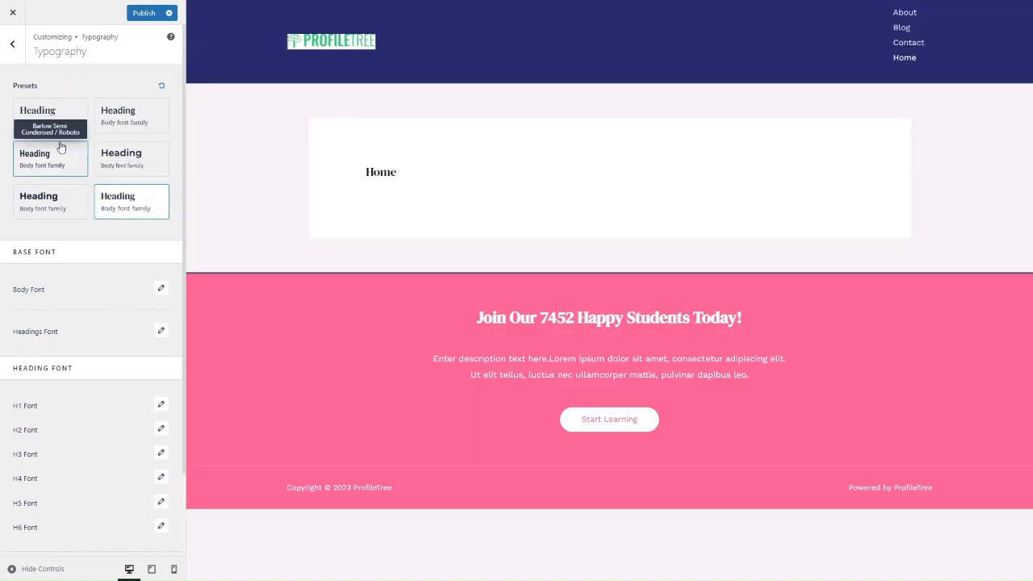
pyautogui.click(112, 121)
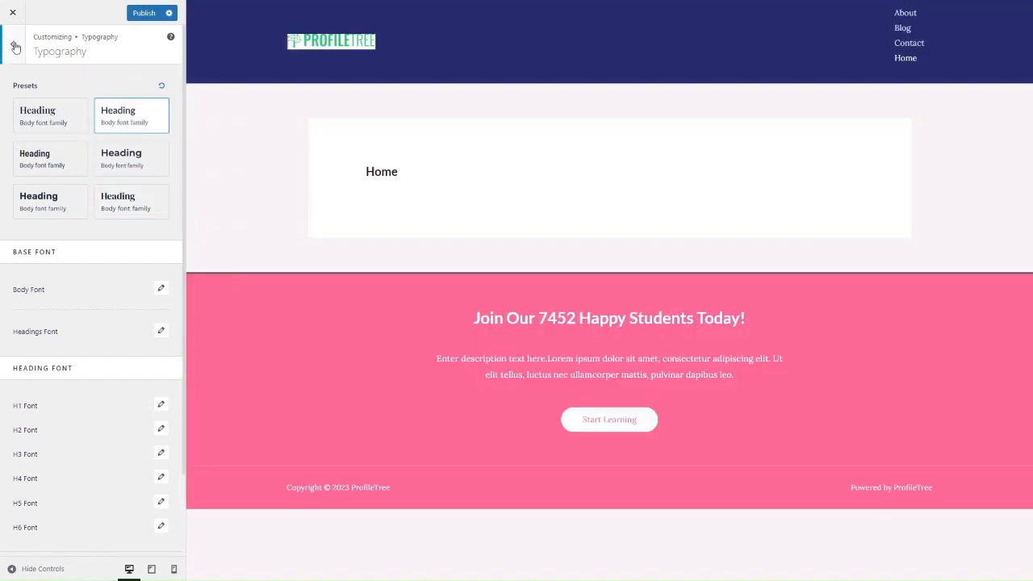
pyautogui.click(14, 45)
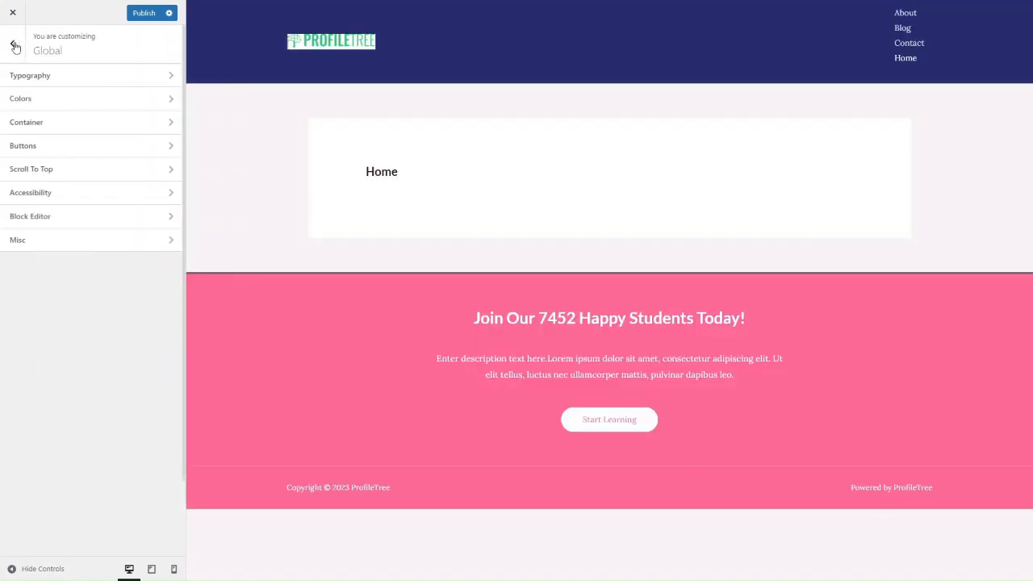
# Set global palette Color 1 to #0ea549.
pyautogui.click(40, 102)
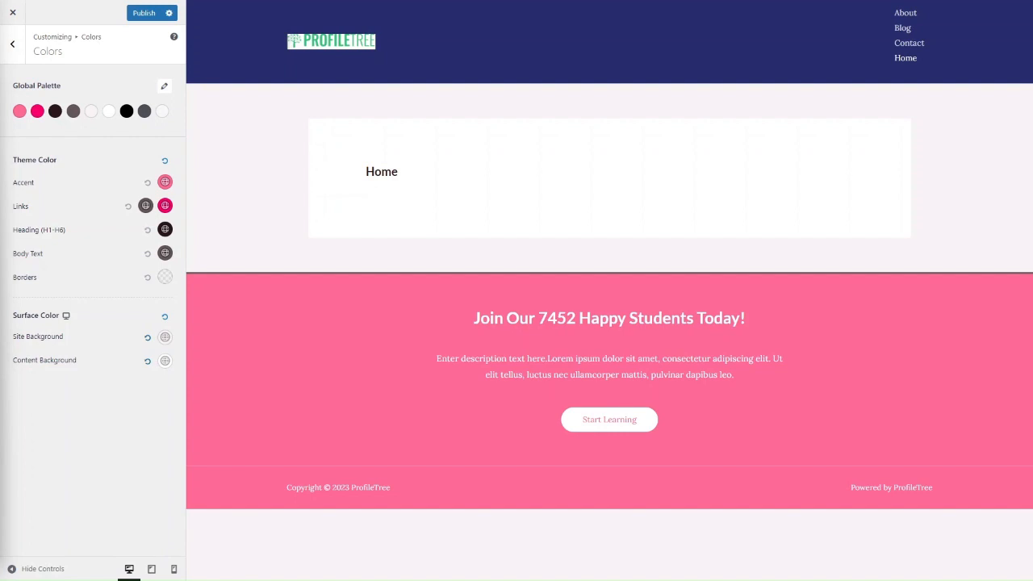
pyautogui.click(19, 113)
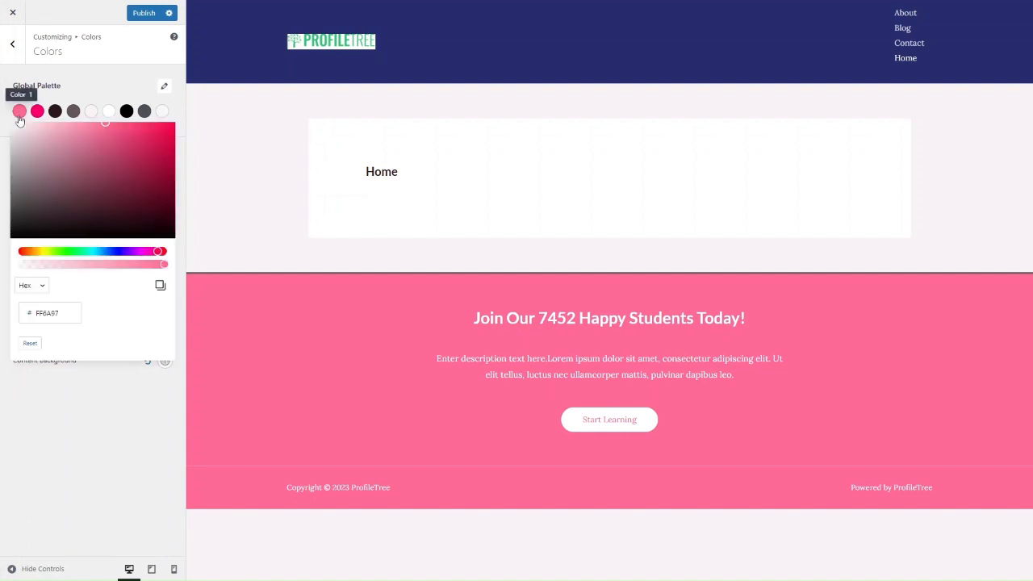
pyautogui.doubleClick(51, 313)
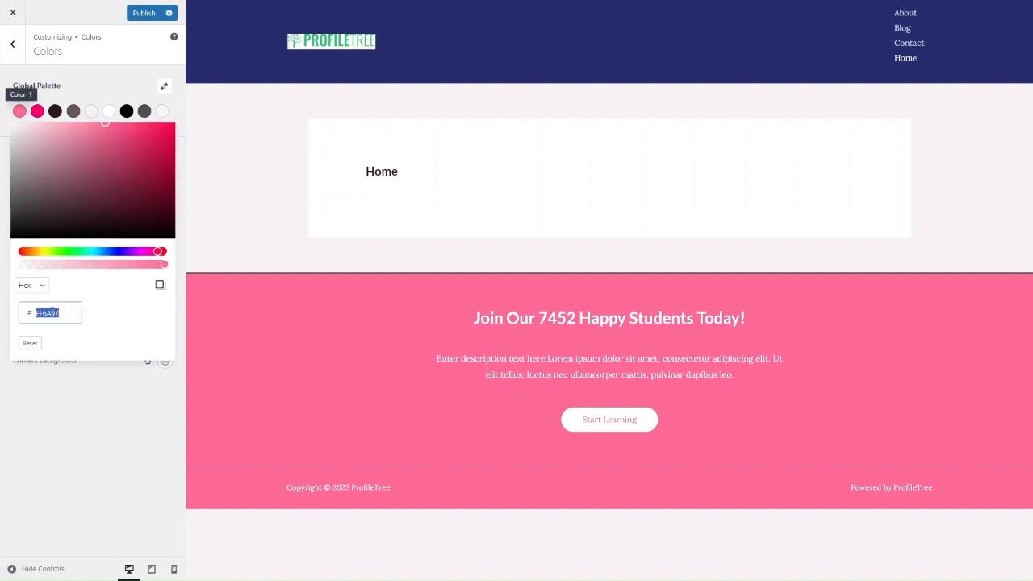
pyautogui.write('0')
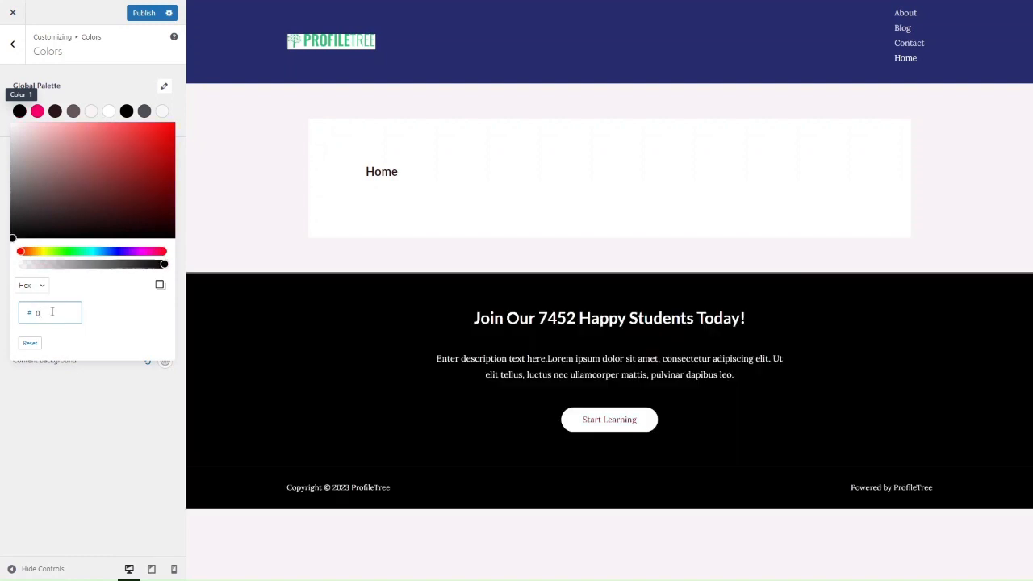
pyautogui.write('ea549')
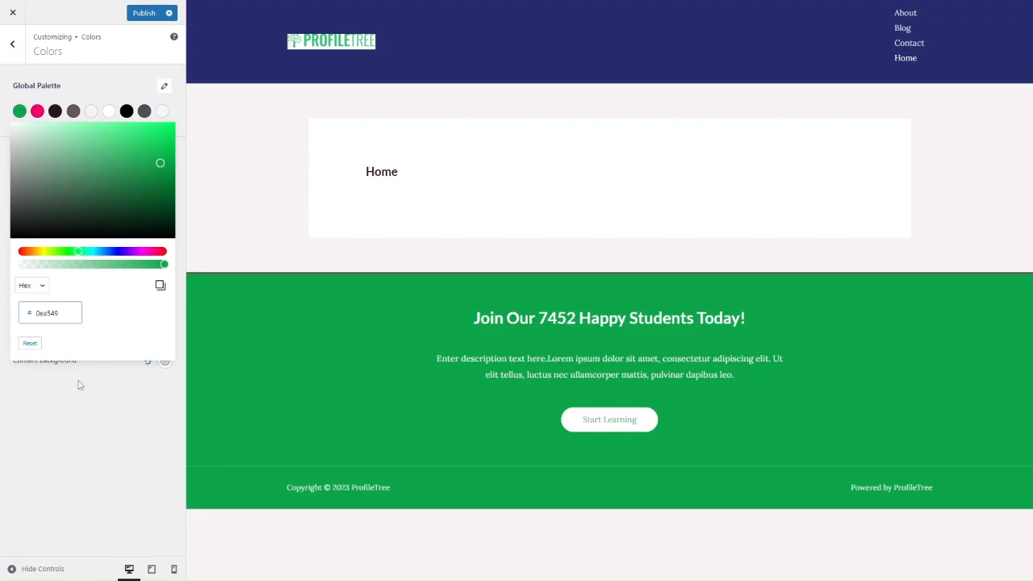
pyautogui.click(71, 424)
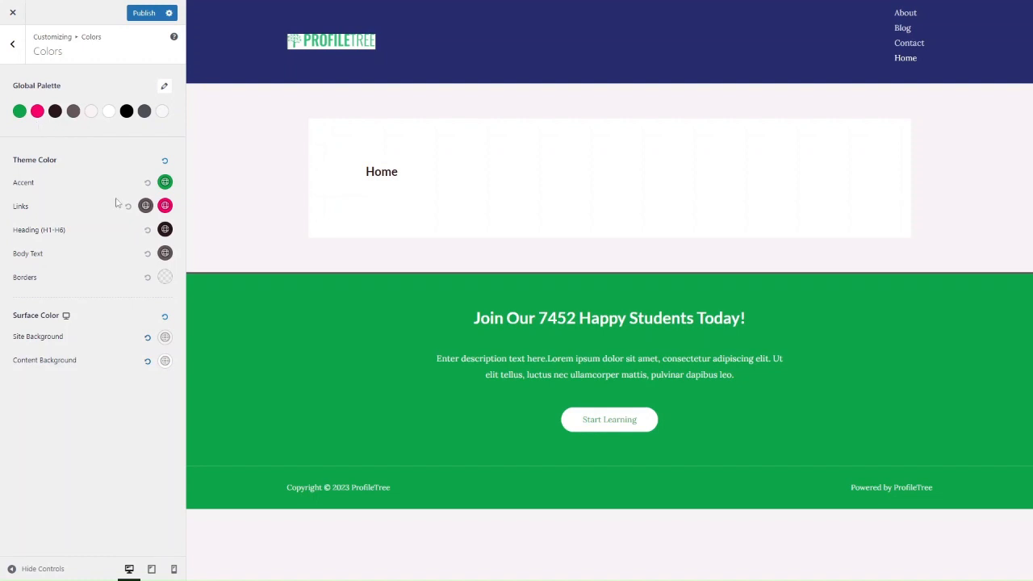
# Change the Links colour to yellow-green and the Heading colour to cyan.
pyautogui.click(165, 207)
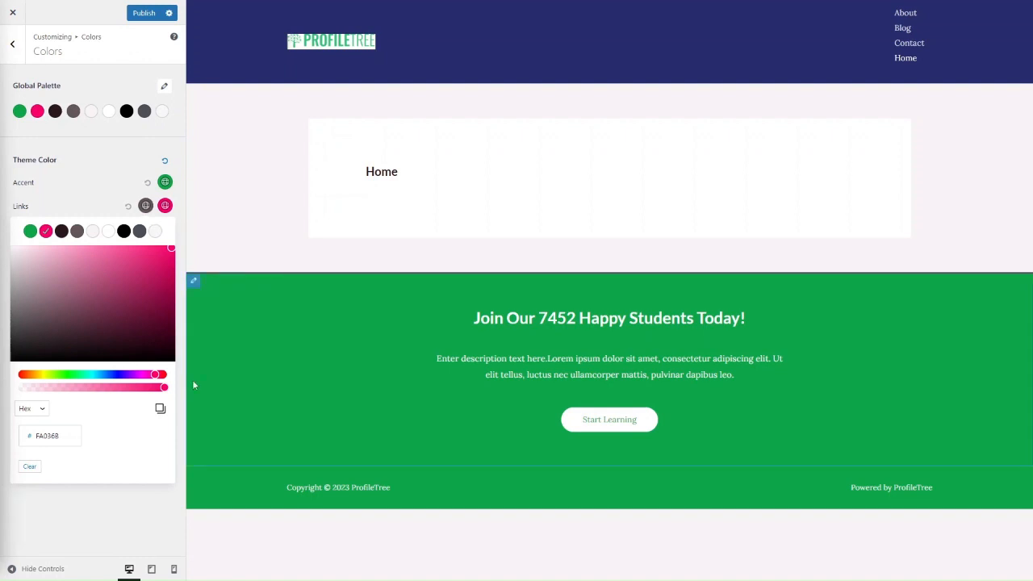
pyautogui.doubleClick(48, 436)
pyautogui.write('D5DF3E')
pyautogui.click(72, 523)
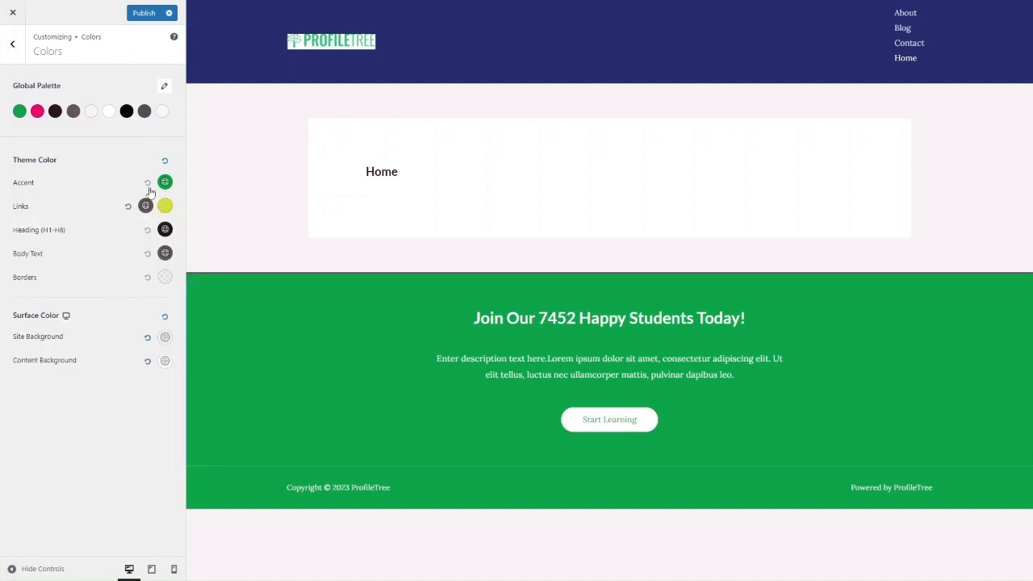
pyautogui.click(164, 230)
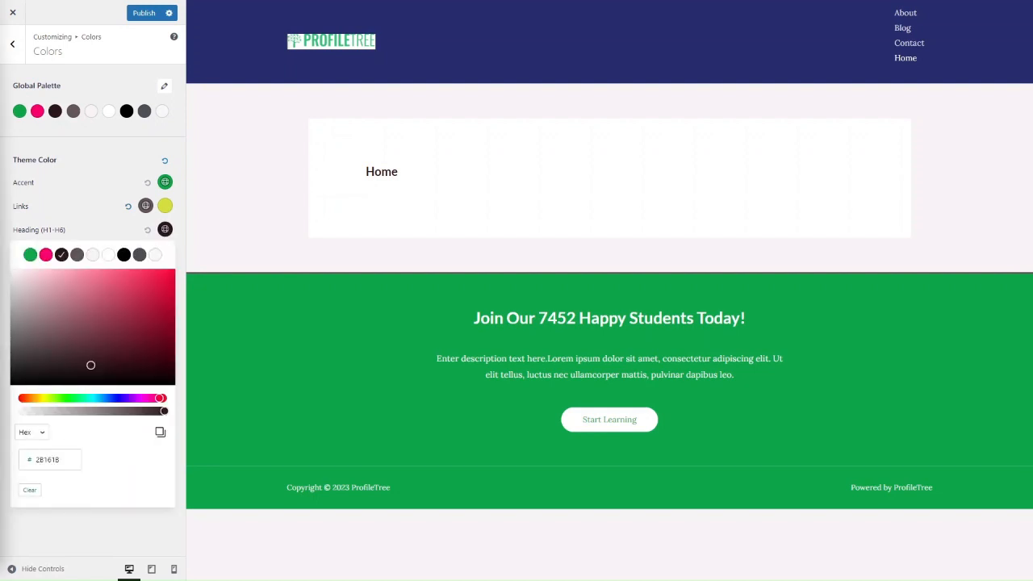
pyautogui.doubleClick(63, 456)
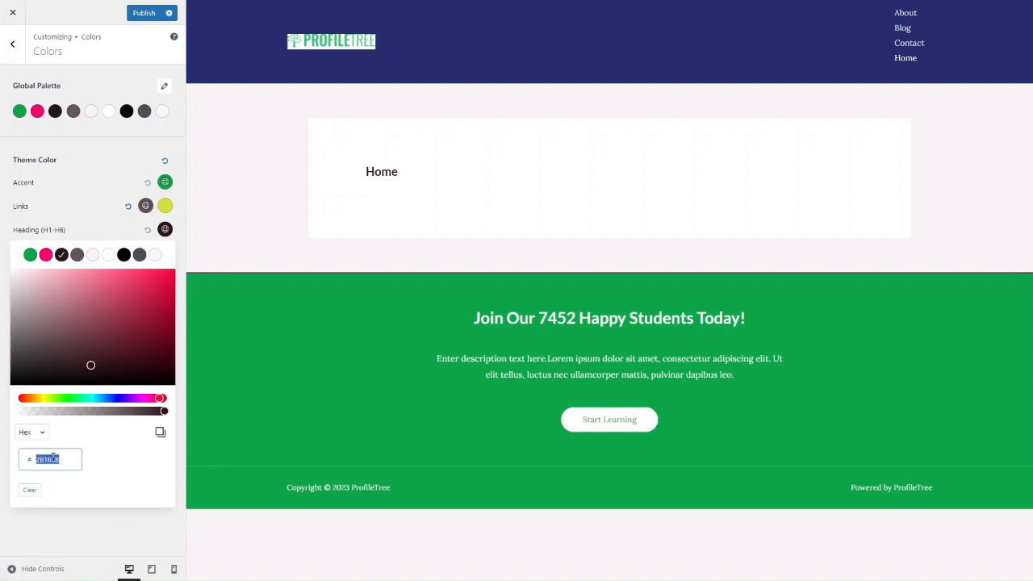
pyautogui.hotkey('ctrl', 'v')
pyautogui.click(81, 523)
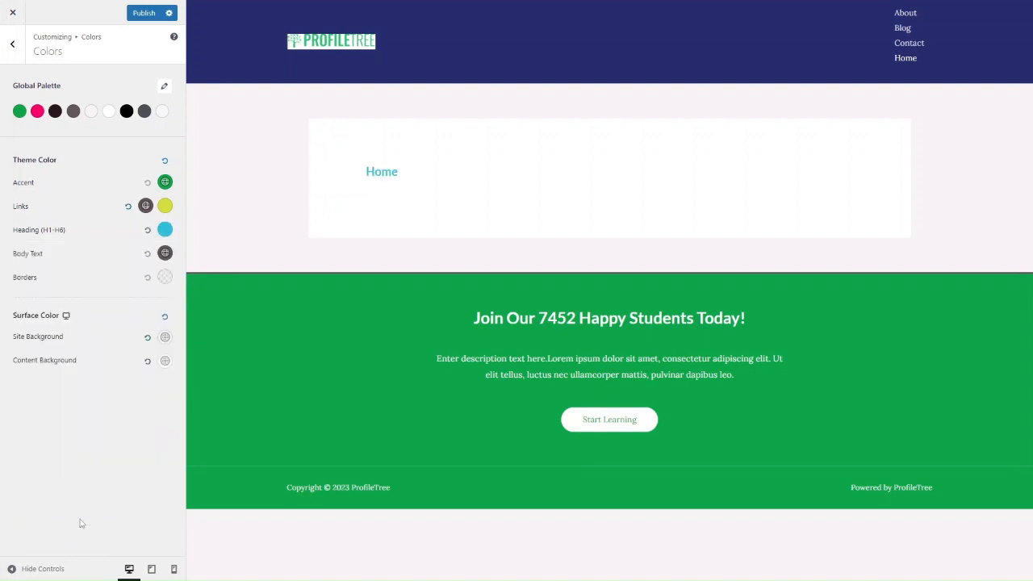
# Set the Body Text colour to black and go to the Container settings.
pyautogui.click(164, 254)
pyautogui.click(125, 279)
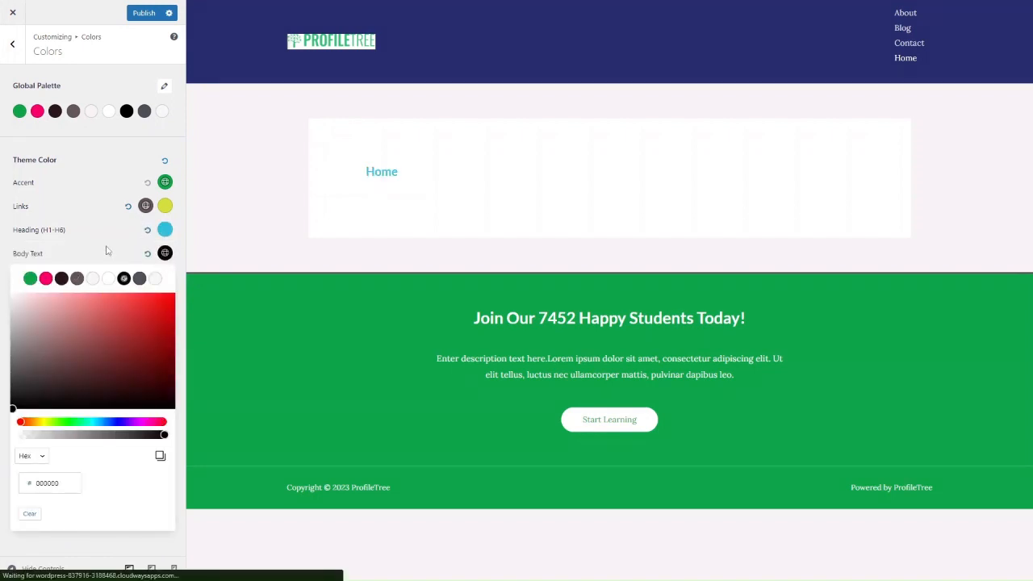
pyautogui.click(117, 263)
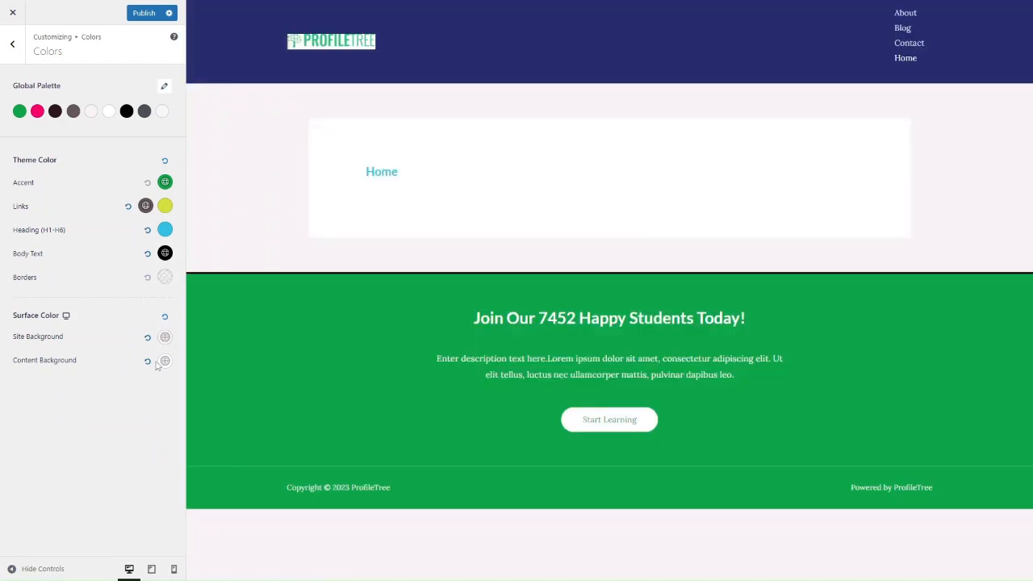
pyautogui.click(12, 44)
pyautogui.click(48, 132)
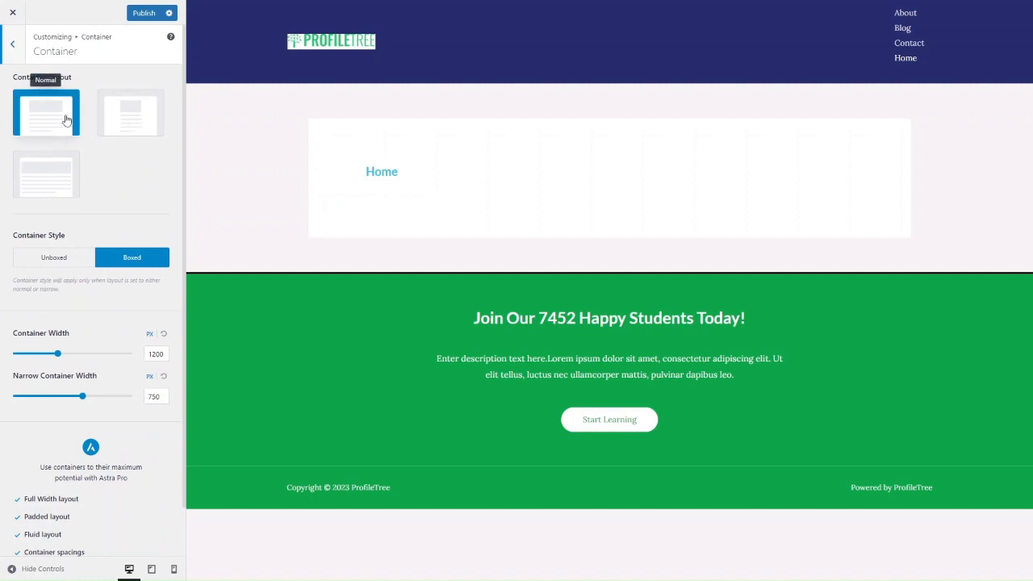
# Keep the normal container layout and set the container width to 1425 px.
pyautogui.click(131, 114)
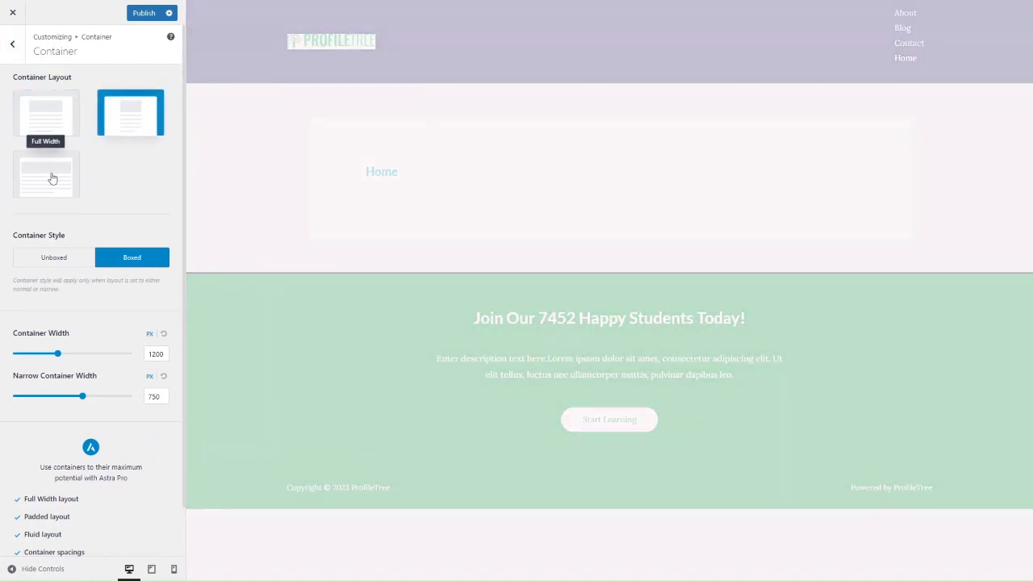
pyautogui.click(51, 177)
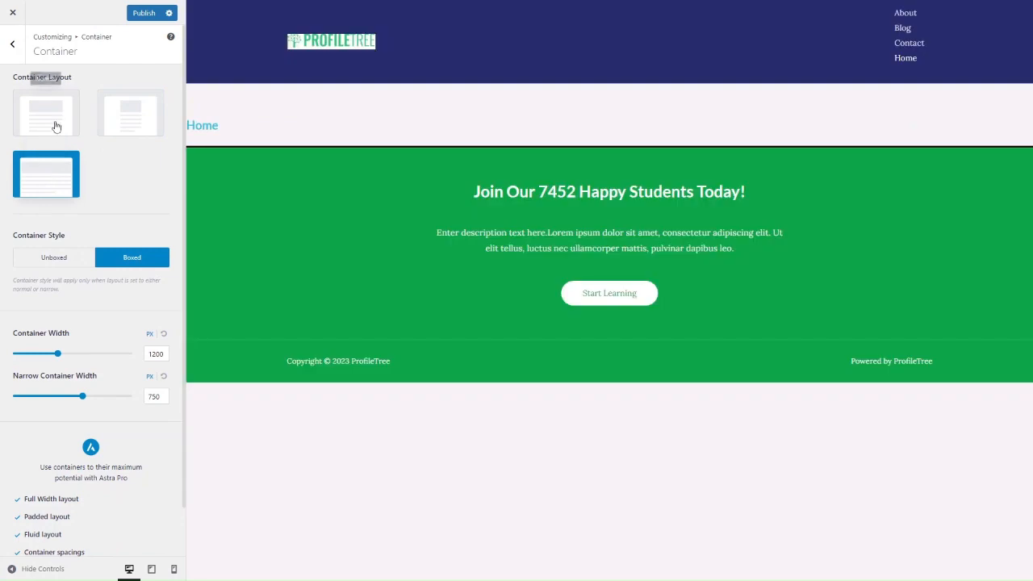
pyautogui.click(55, 125)
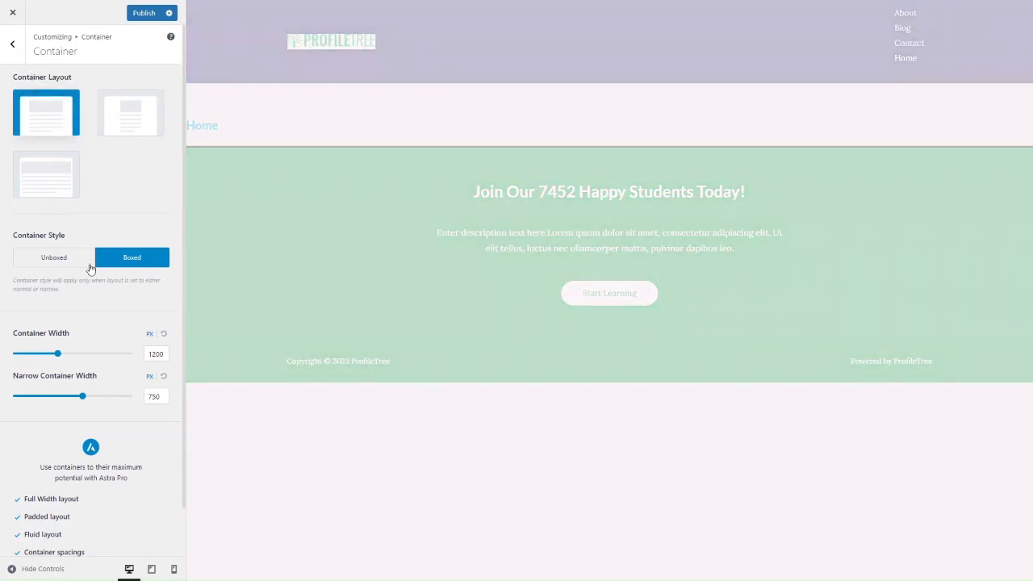
pyautogui.scroll(-1, 86, 368)
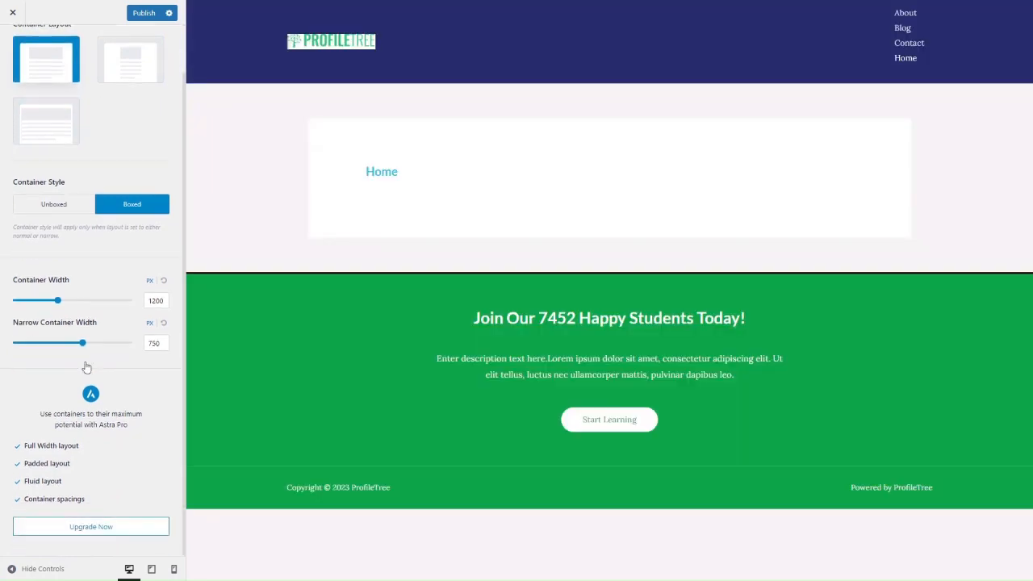
pyautogui.moveTo(57, 302); pyautogui.dragTo(81, 302)
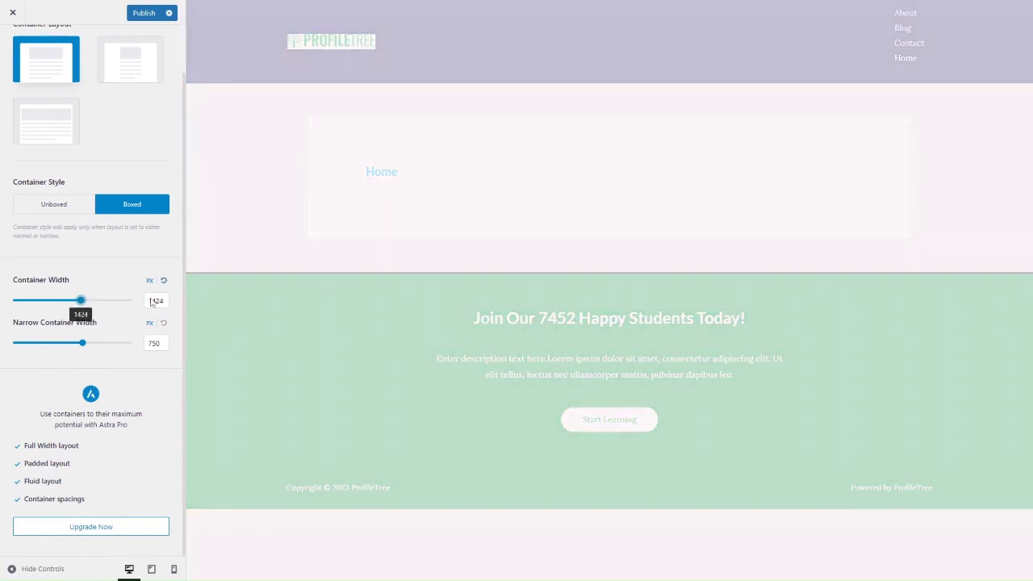
pyautogui.click(152, 301)
pyautogui.click(162, 300)
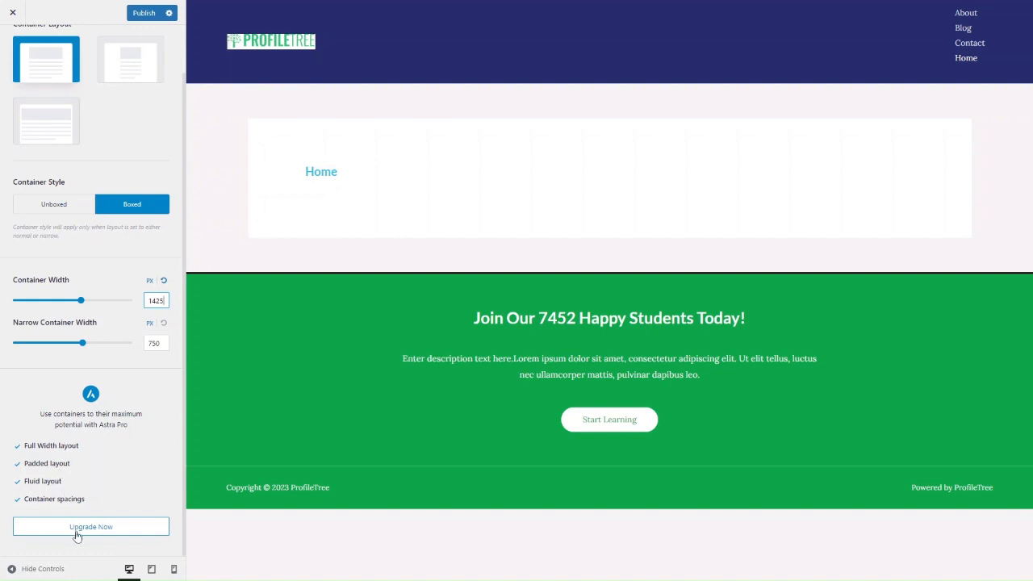
pyautogui.scroll(2, 79, 286)
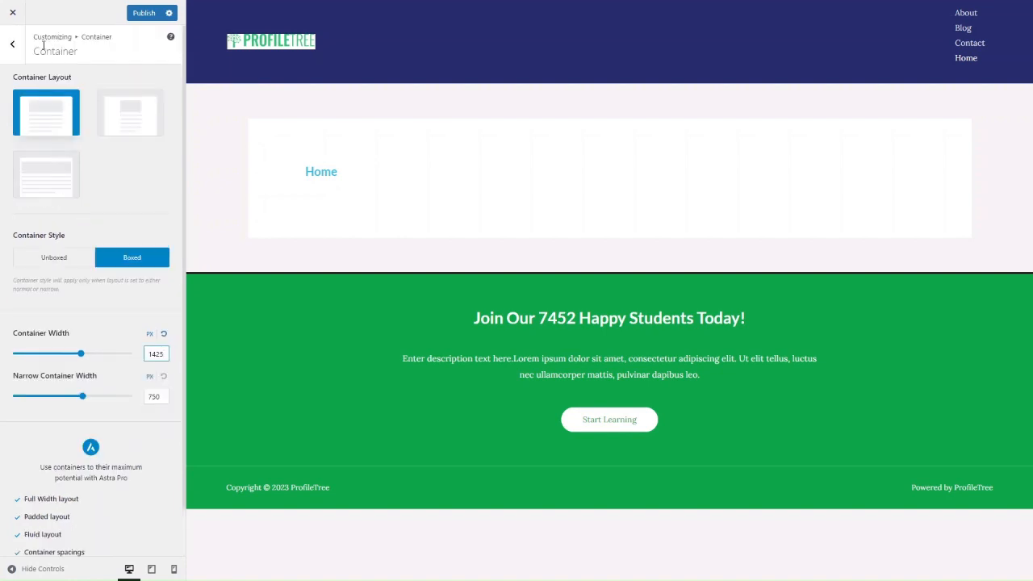
# Open the Buttons settings and apply the square button preset.
pyautogui.click(12, 44)
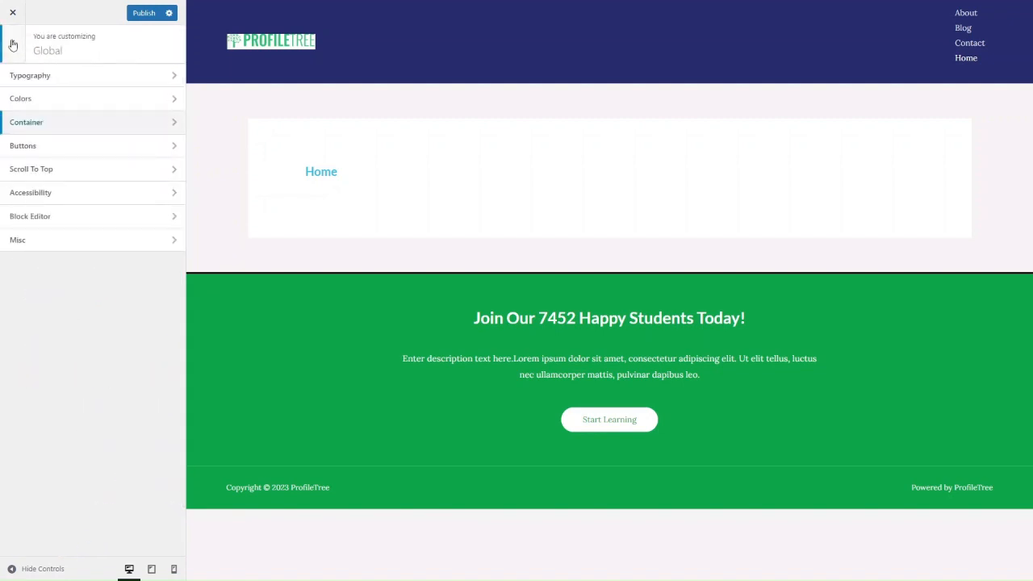
pyautogui.click(45, 166)
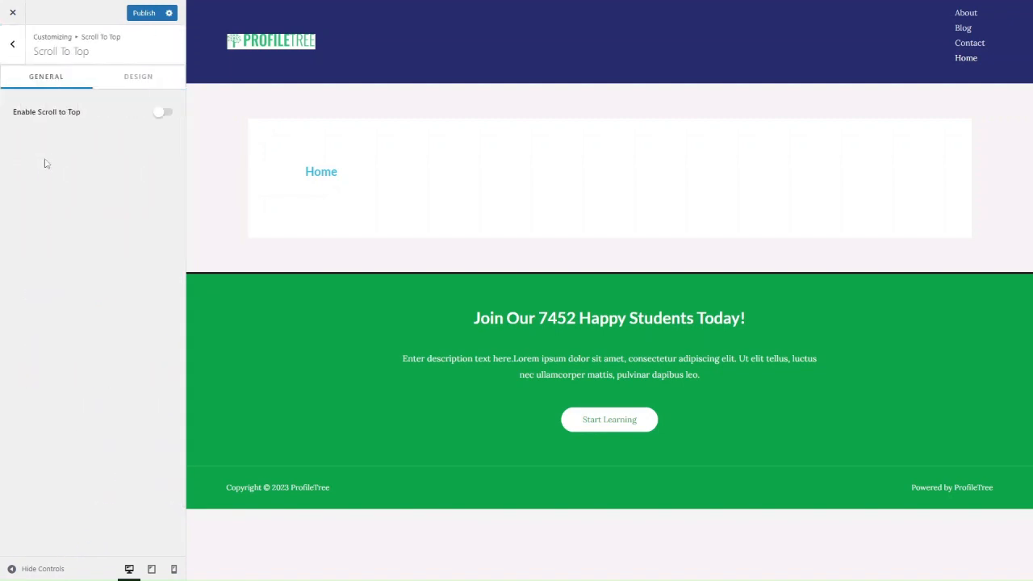
pyautogui.click(12, 44)
pyautogui.click(42, 141)
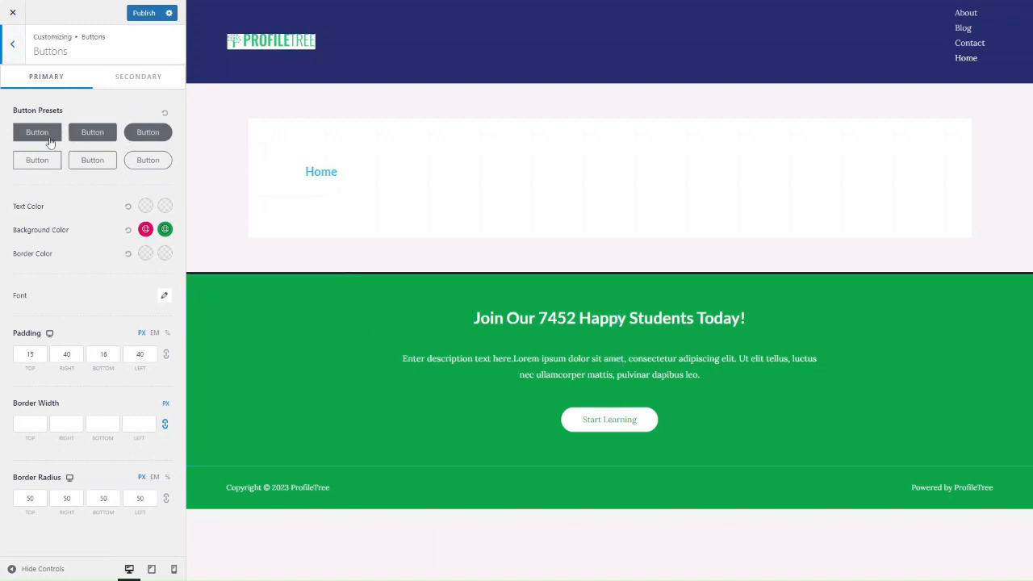
pyautogui.click(29, 139)
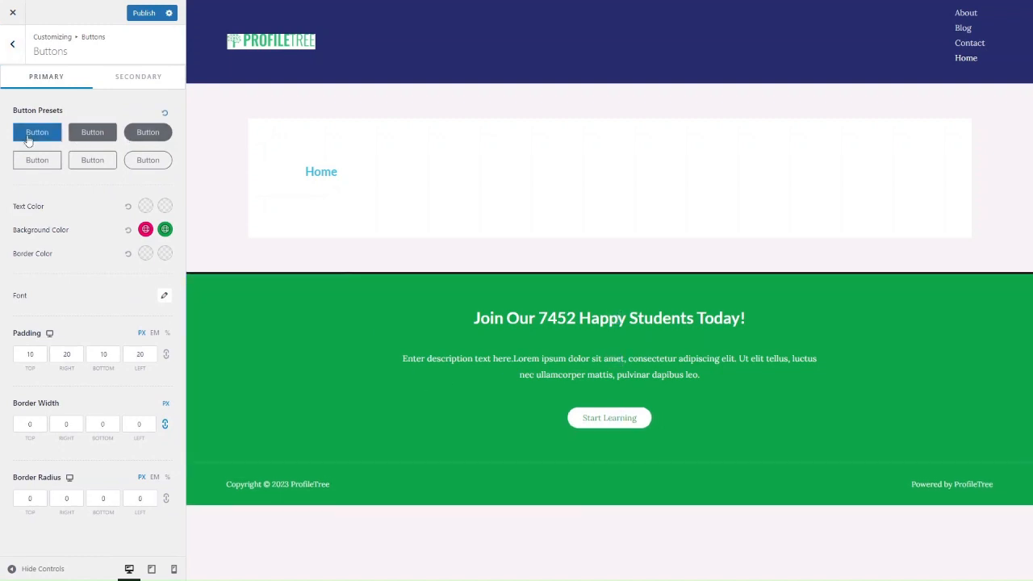
# Give buttons pink text, a green background and a pink hover background.
pyautogui.click(145, 206)
pyautogui.click(46, 231)
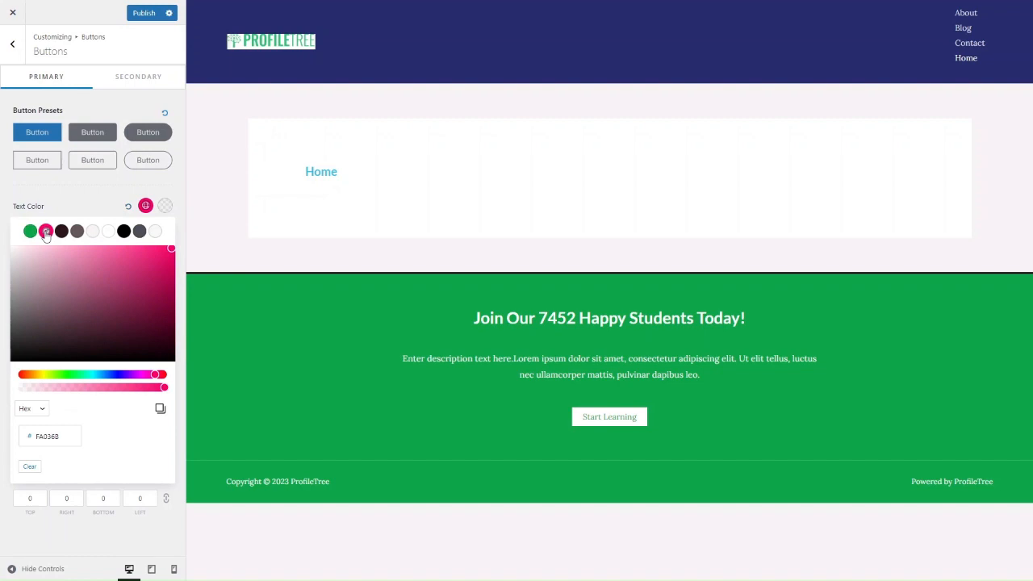
pyautogui.click(145, 205)
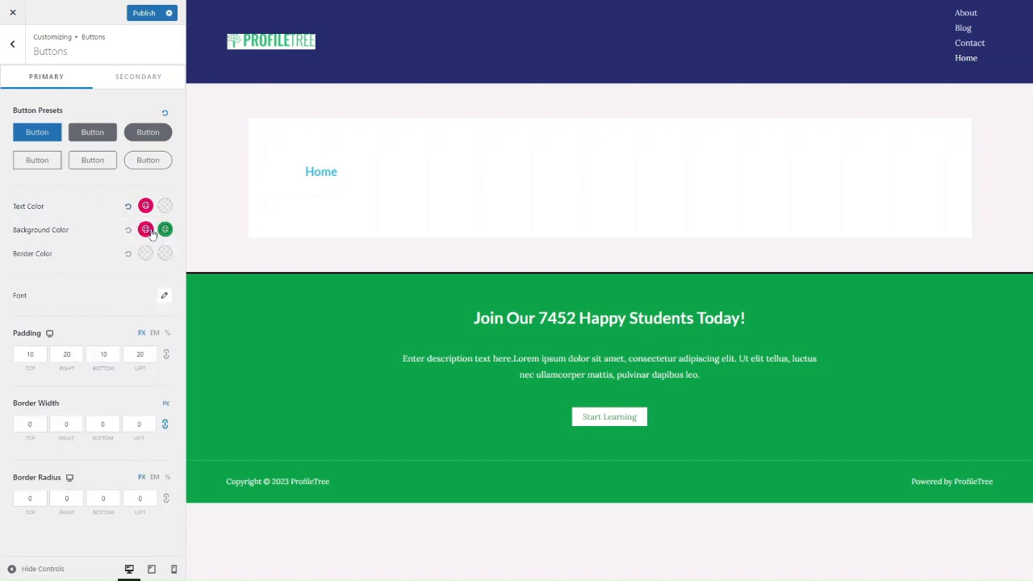
pyautogui.click(145, 229)
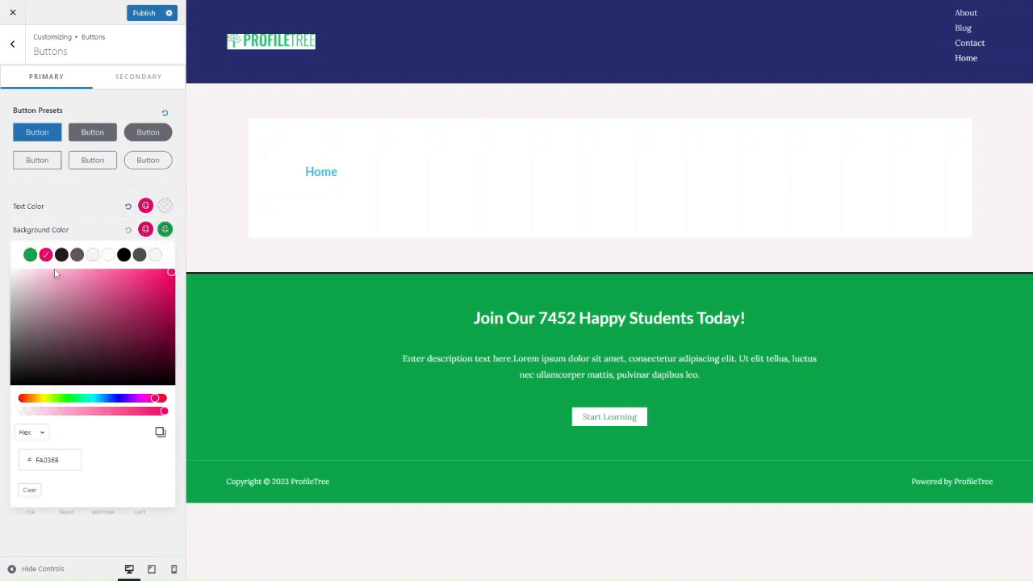
pyautogui.click(30, 255)
pyautogui.click(145, 230)
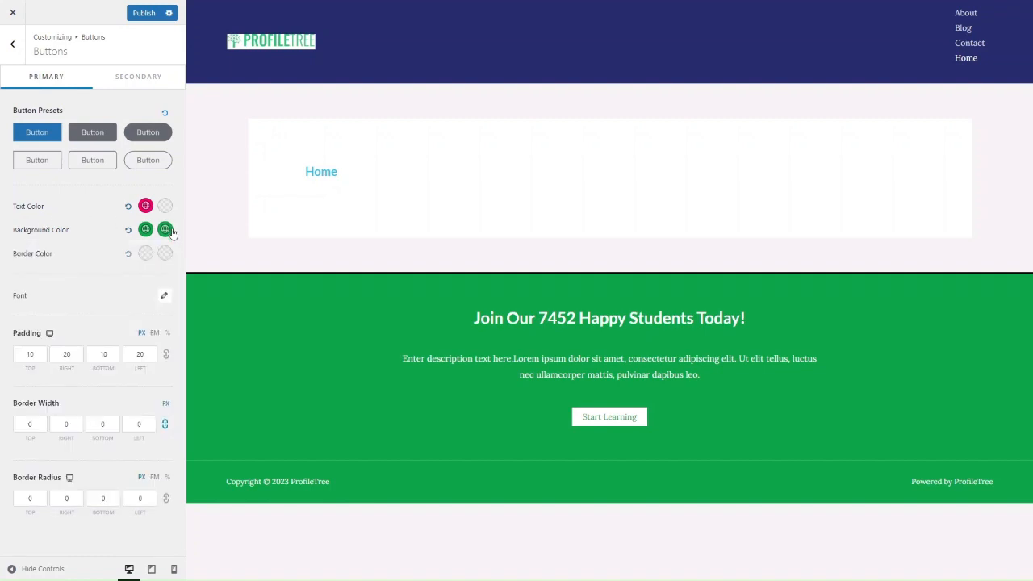
pyautogui.click(165, 229)
pyautogui.click(46, 254)
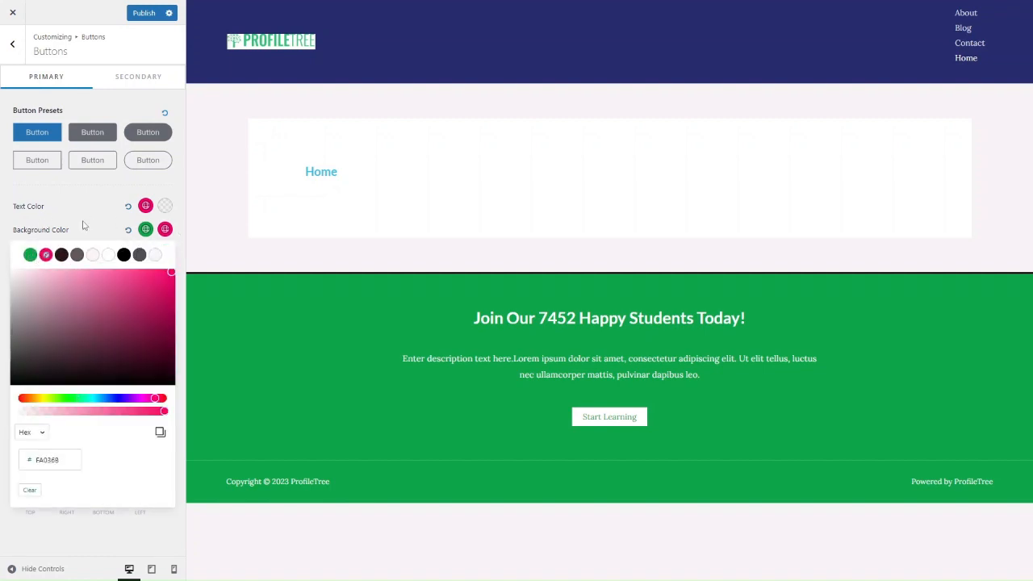
pyautogui.click(87, 225)
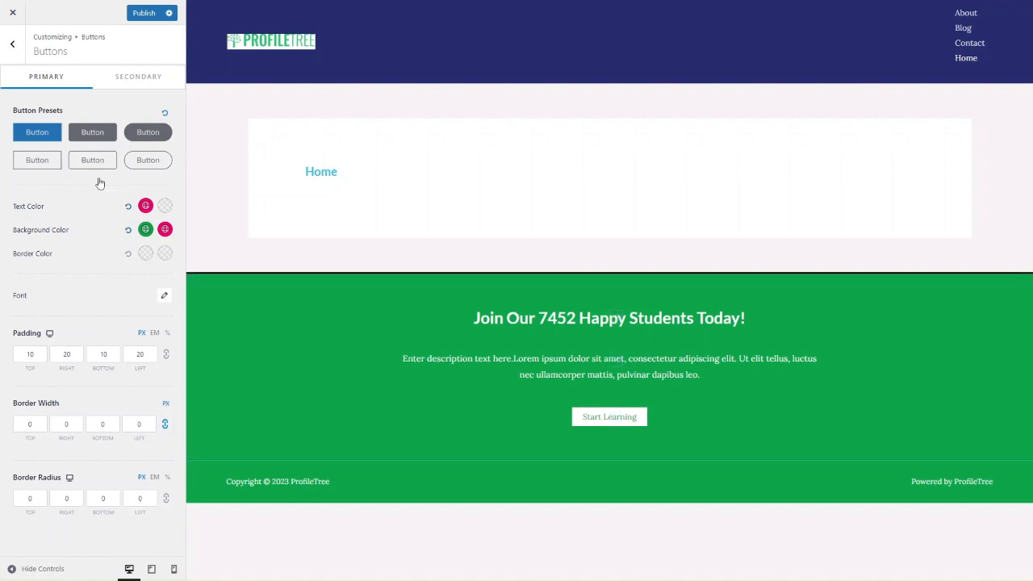
pyautogui.click(14, 61)
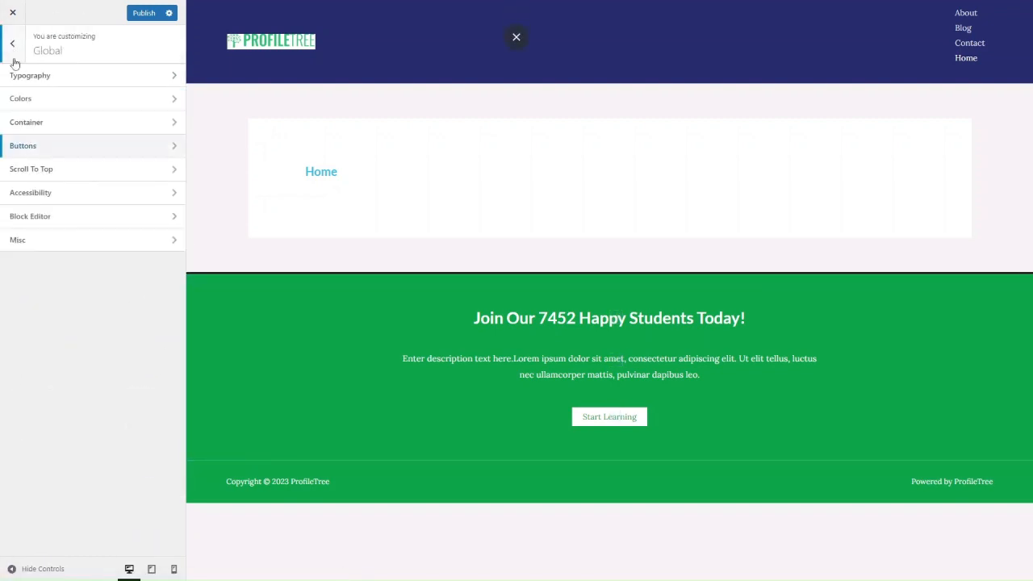
# Look over the Misc and Block Editor settings, then open the Header Builder.
pyautogui.click(49, 244)
pyautogui.click(12, 44)
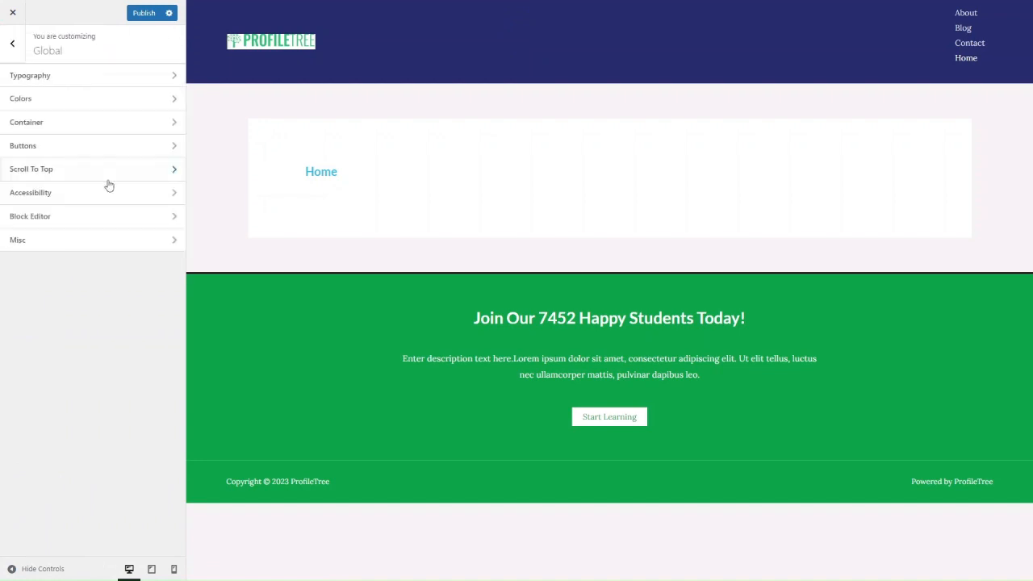
pyautogui.click(97, 215)
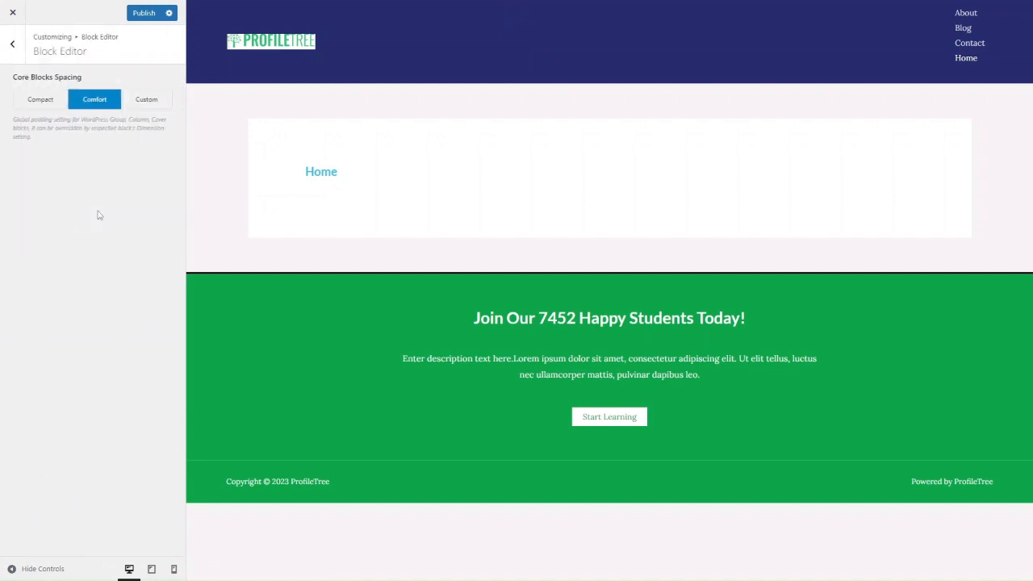
pyautogui.click(14, 52)
pyautogui.click(14, 56)
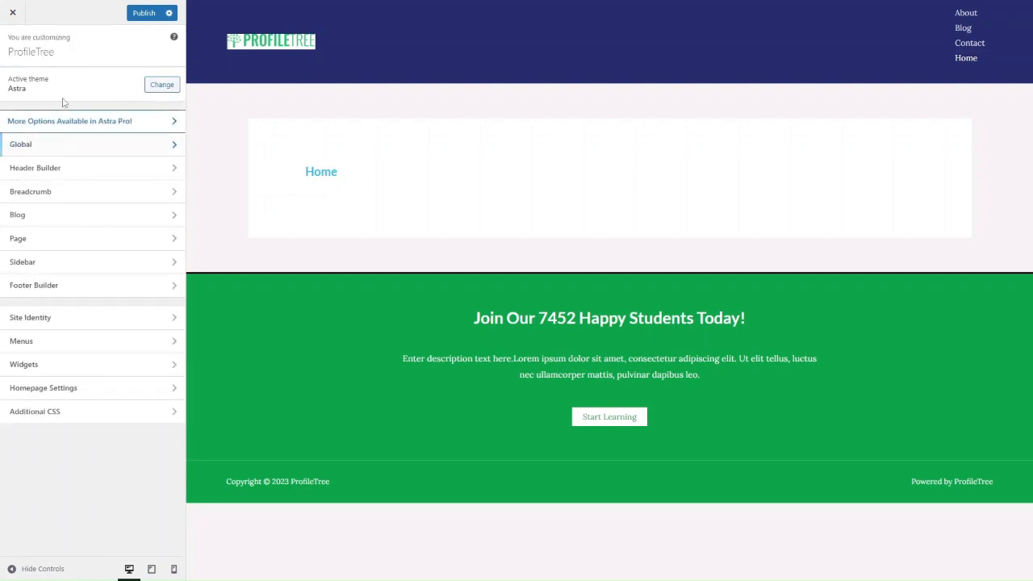
pyautogui.click(72, 167)
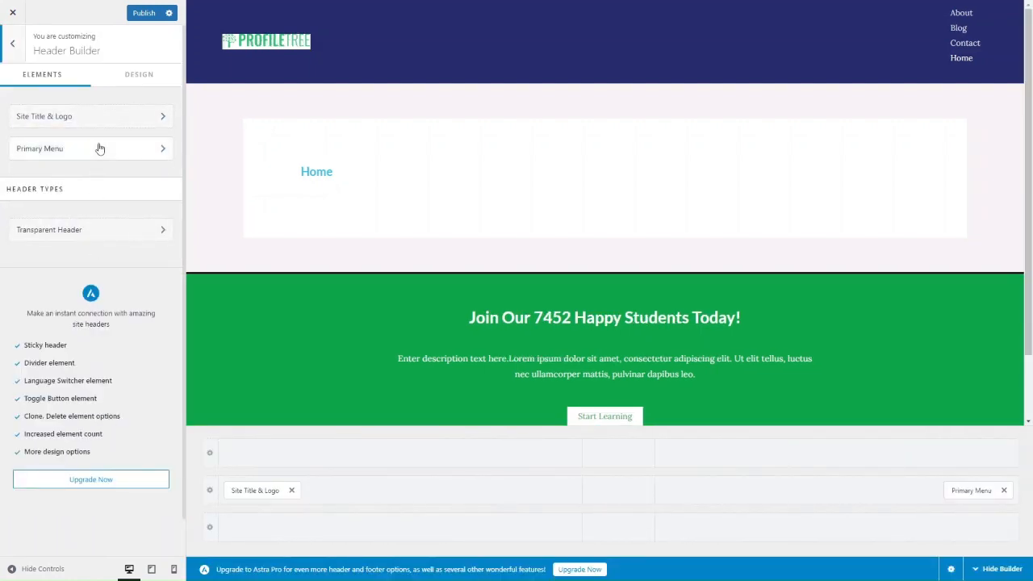
pyautogui.click(92, 116)
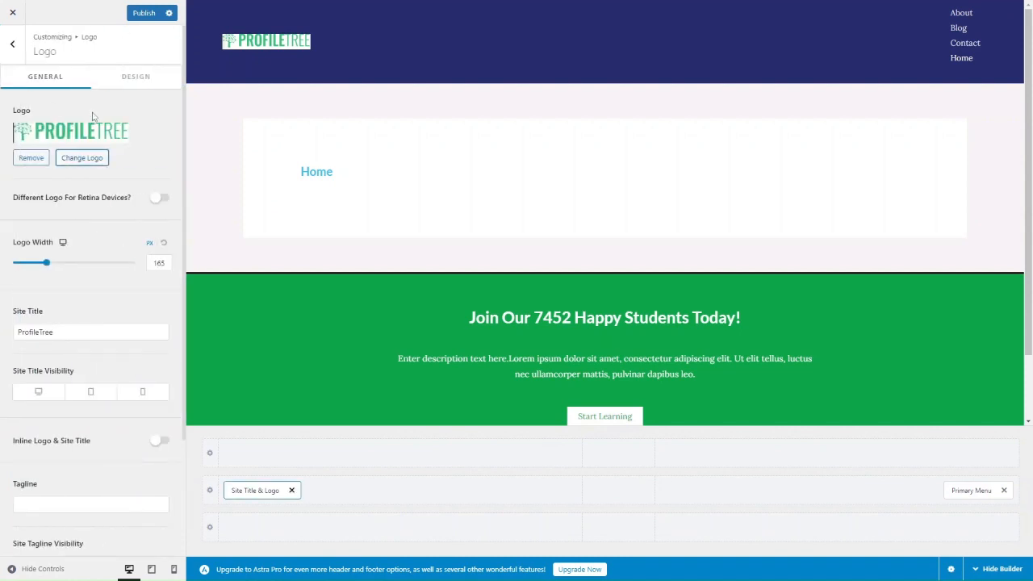
pyautogui.scroll(-1, 58, 339)
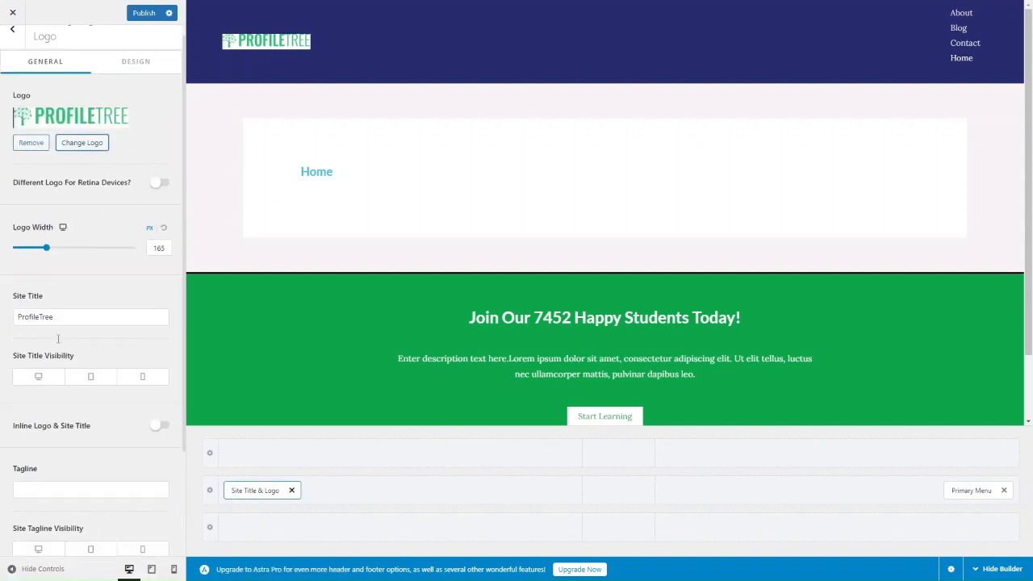
pyautogui.scroll(-2, 58, 339)
pyautogui.scroll(-2, 58, 343)
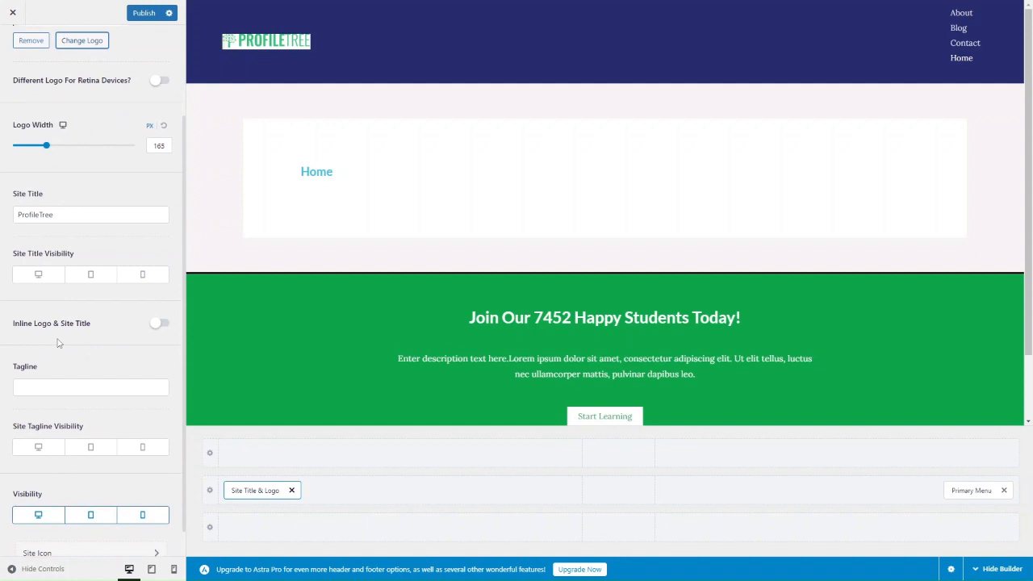
pyautogui.click(157, 322)
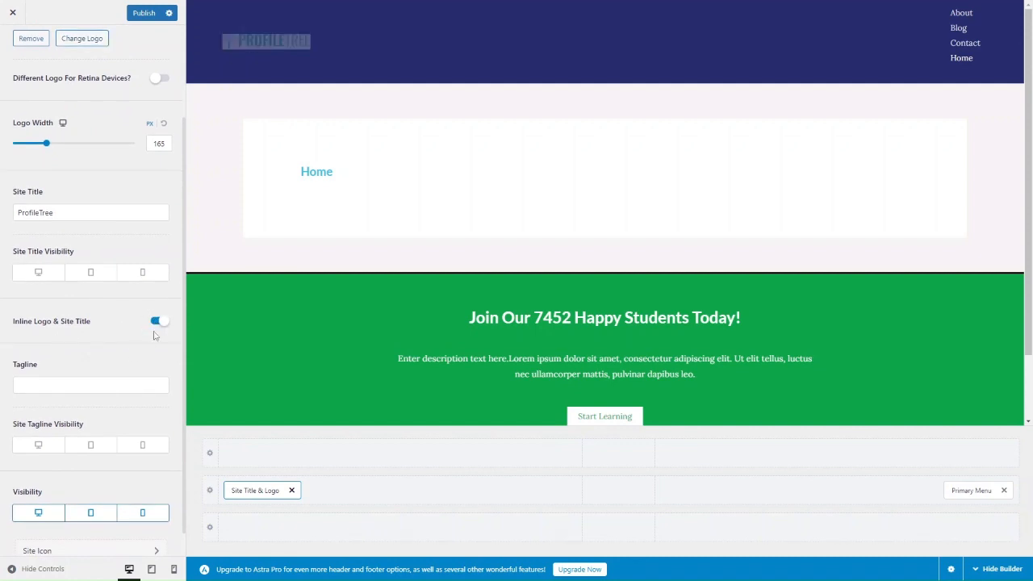
pyautogui.click(156, 322)
pyautogui.scroll(4, 60, 41)
pyautogui.click(123, 76)
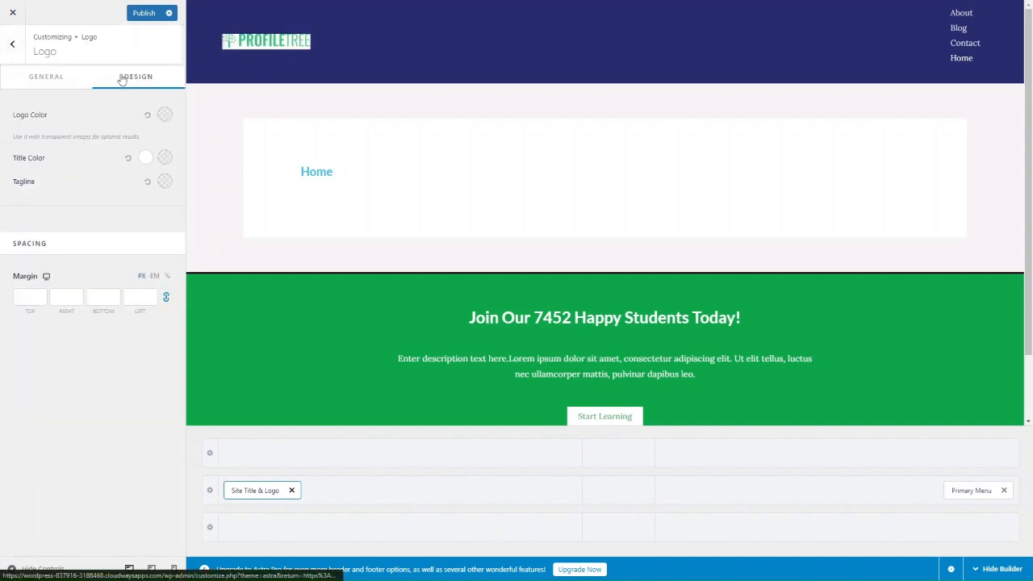
pyautogui.click(13, 57)
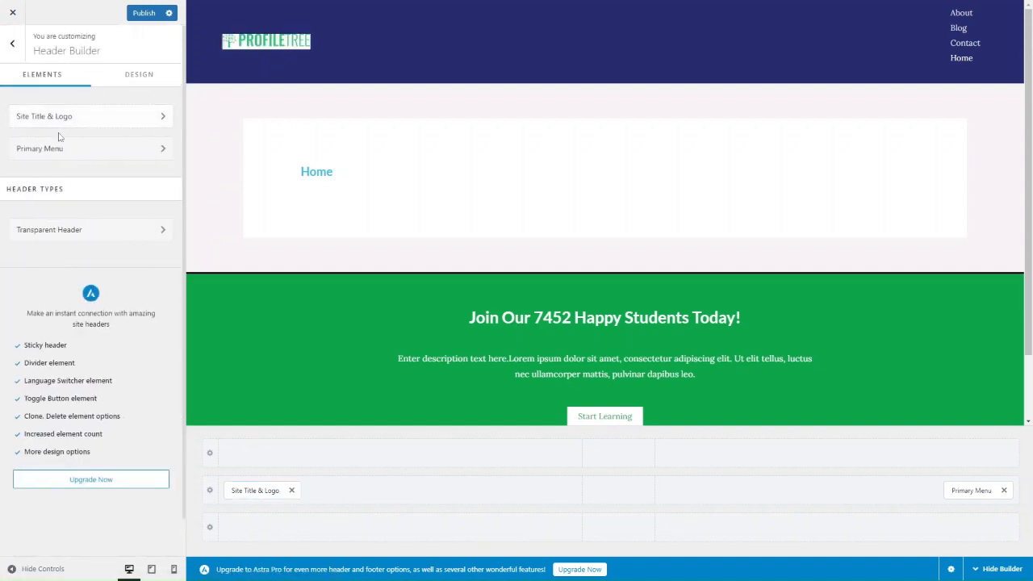
# Assign 'Primary Menu' to the Primary Menu location under View All Locations.
pyautogui.click(61, 148)
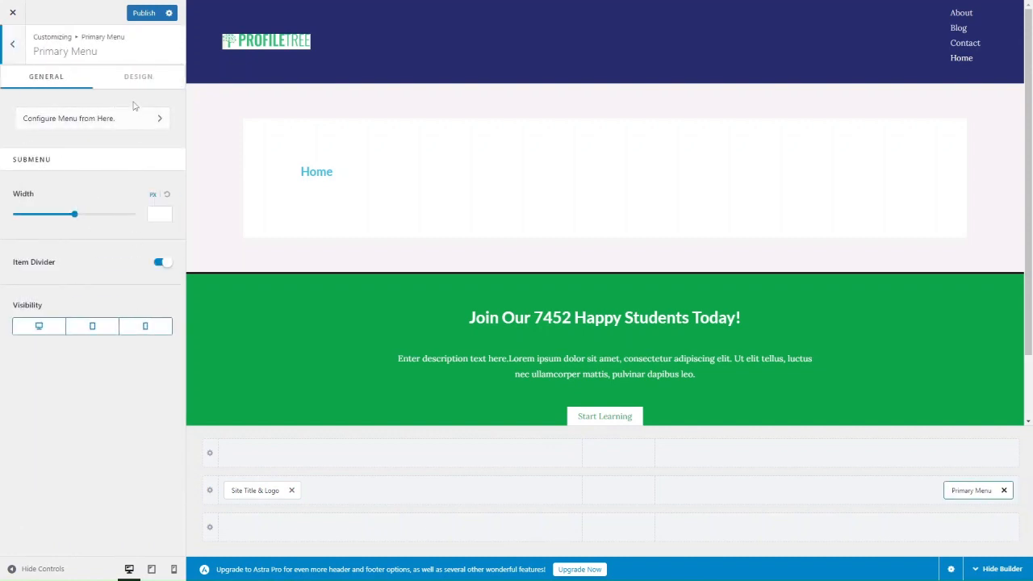
pyautogui.click(111, 122)
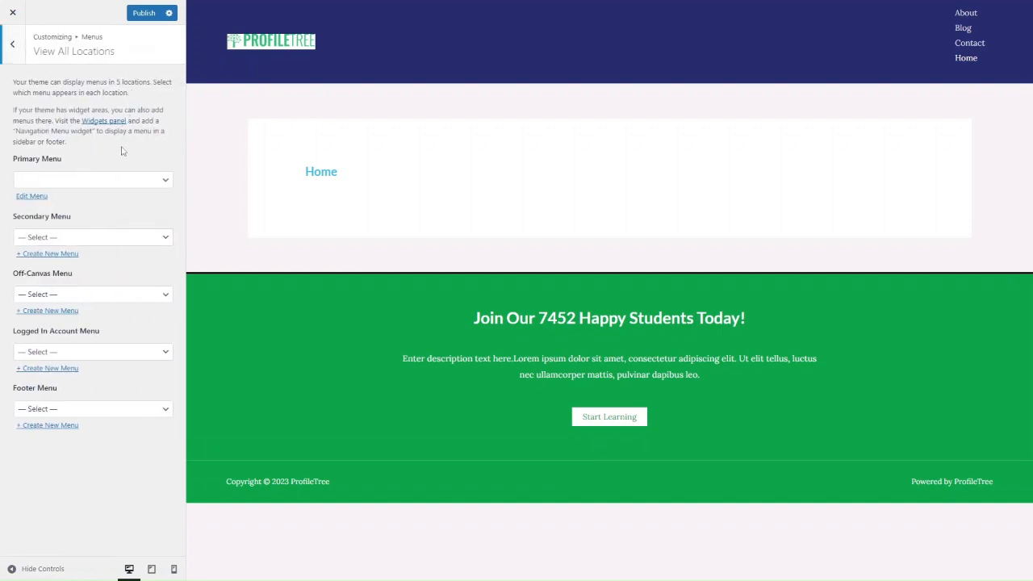
pyautogui.click(103, 179)
pyautogui.click(73, 203)
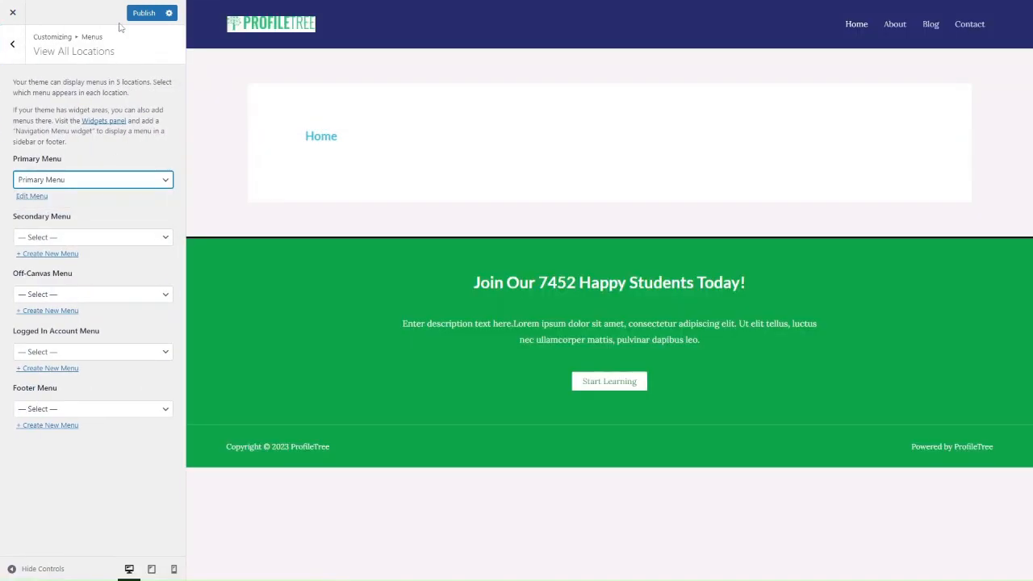
pyautogui.click(12, 43)
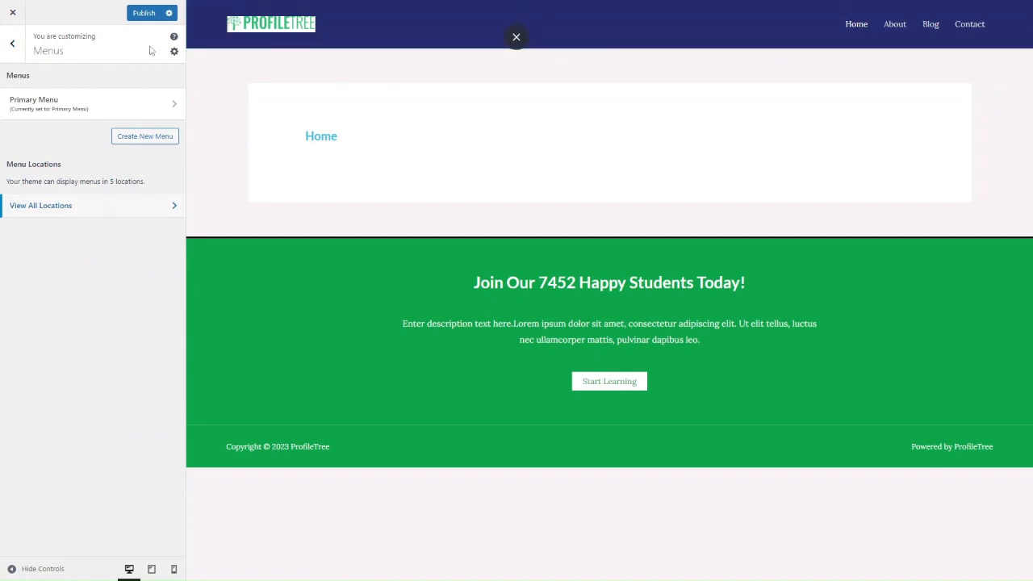
pyautogui.click(12, 50)
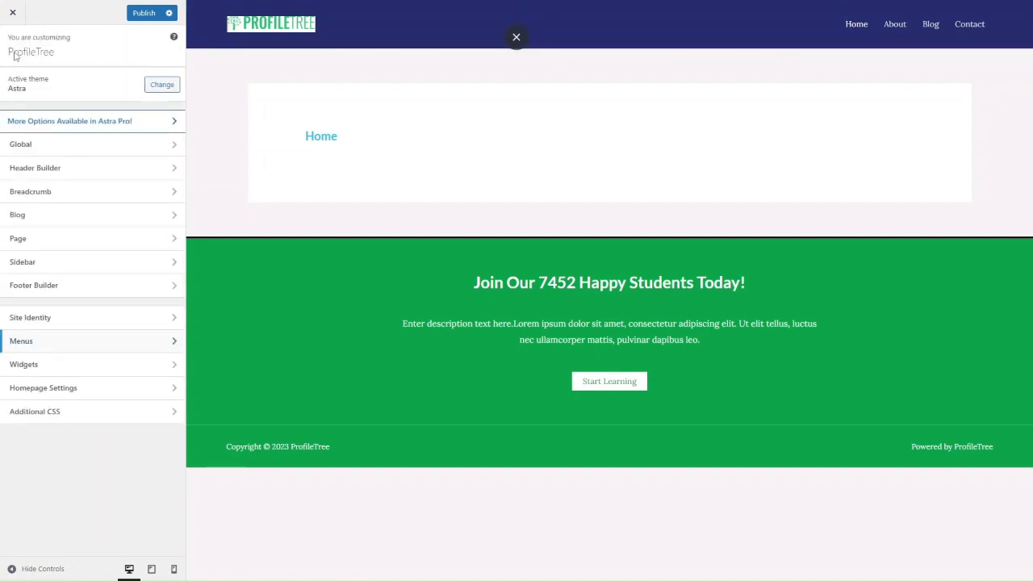
# Review the Header Builder's width and margin design options.
pyautogui.click(43, 171)
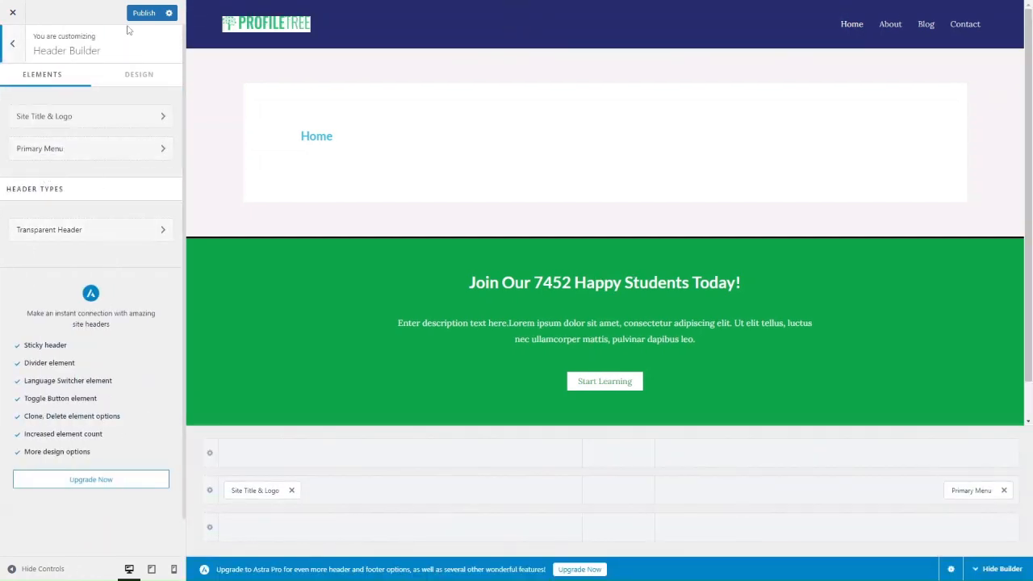
pyautogui.click(135, 74)
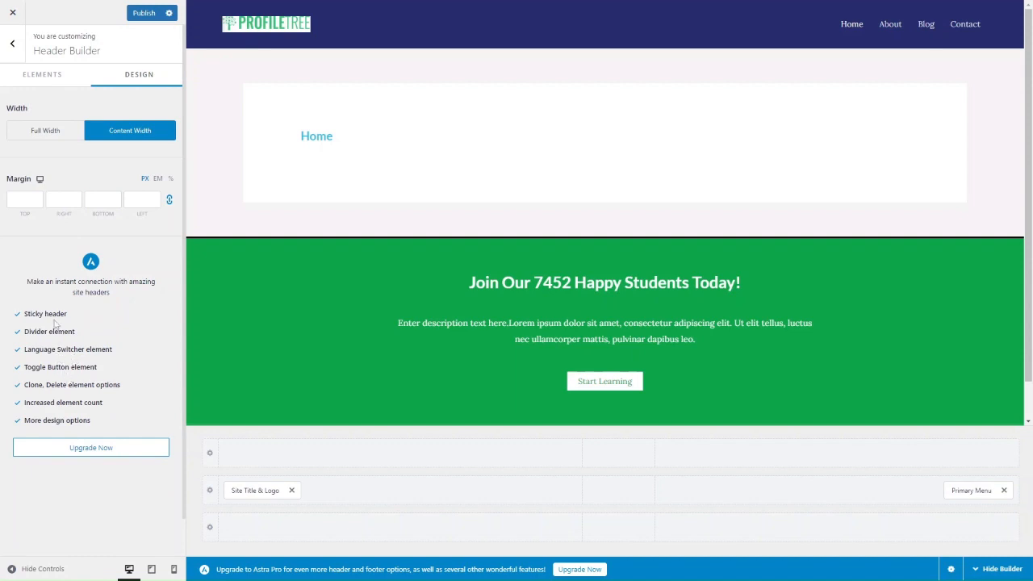
pyautogui.click(12, 42)
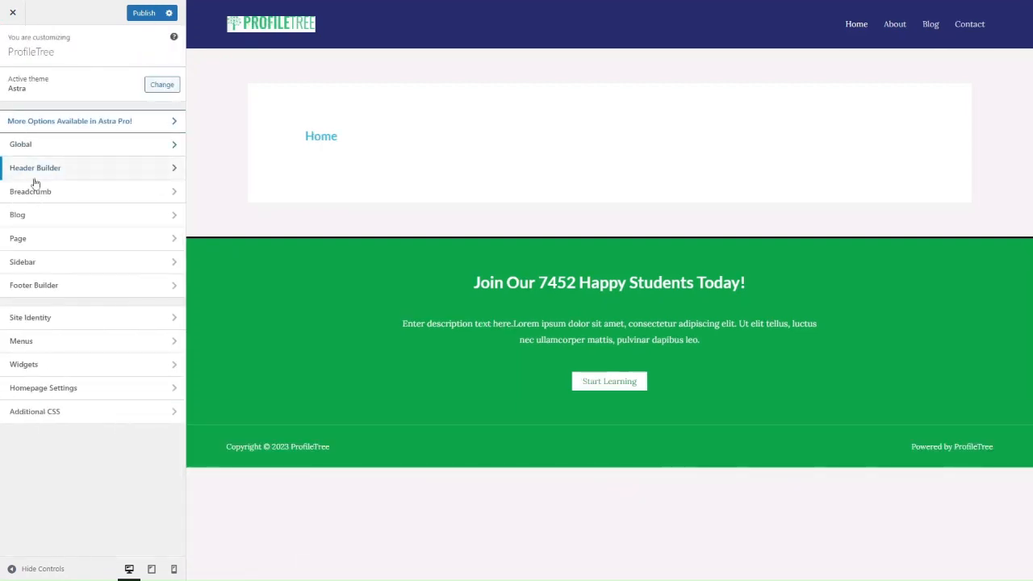
# Preview the Blog page, publish the Customizer changes, and review Blog / Archive Design and General options.
pyautogui.click(34, 213)
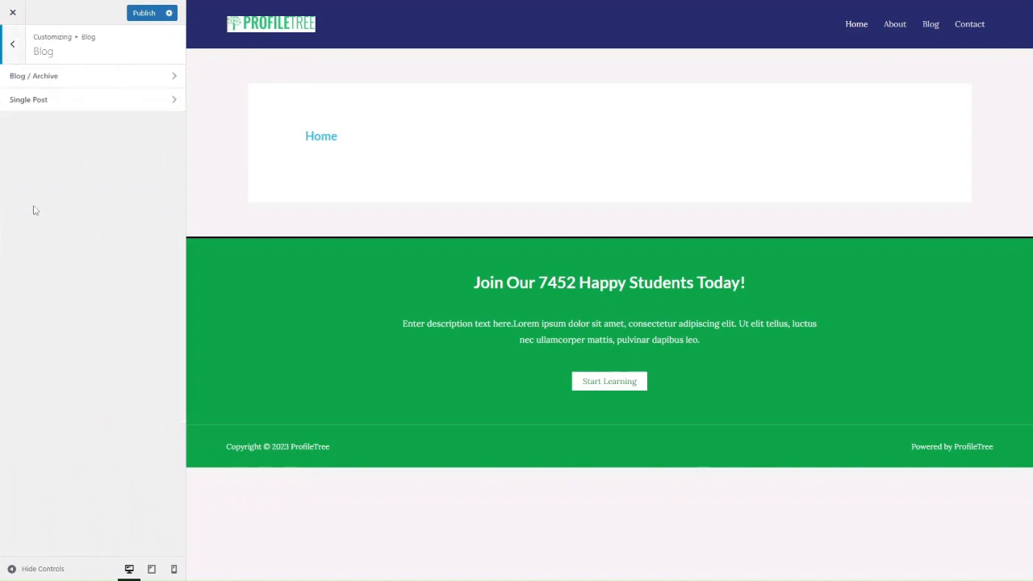
pyautogui.click(929, 25)
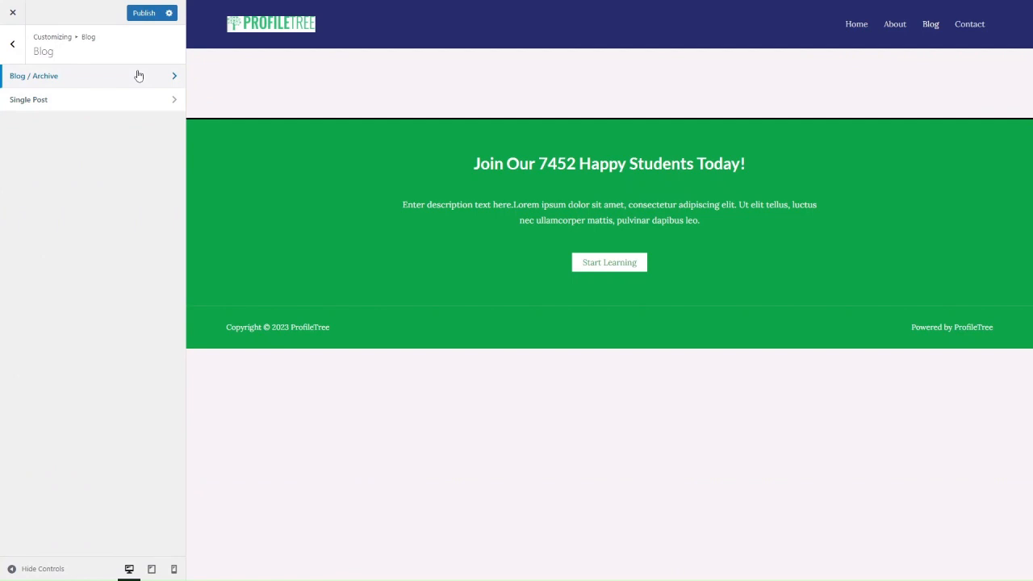
pyautogui.click(139, 76)
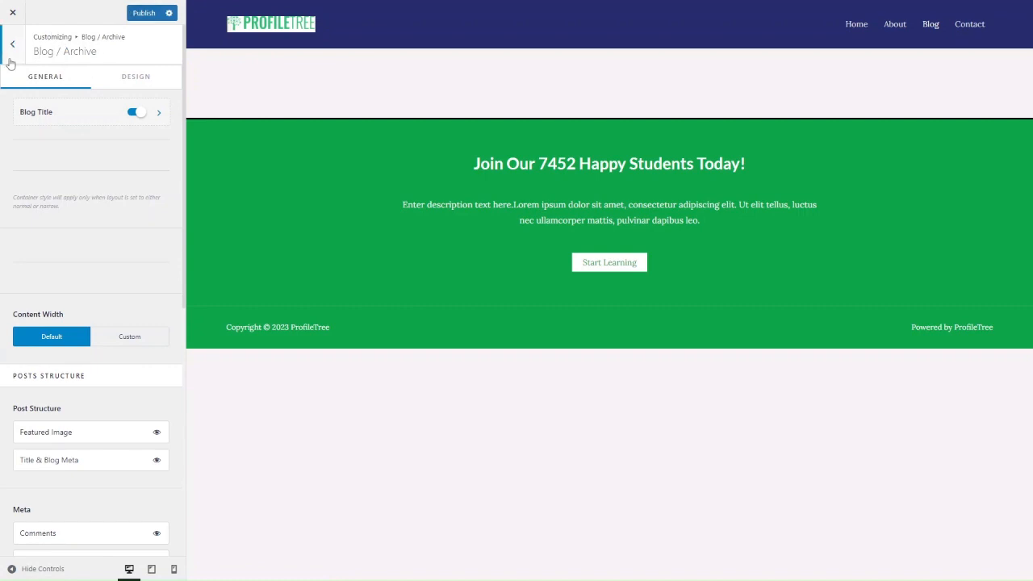
pyautogui.click(139, 12)
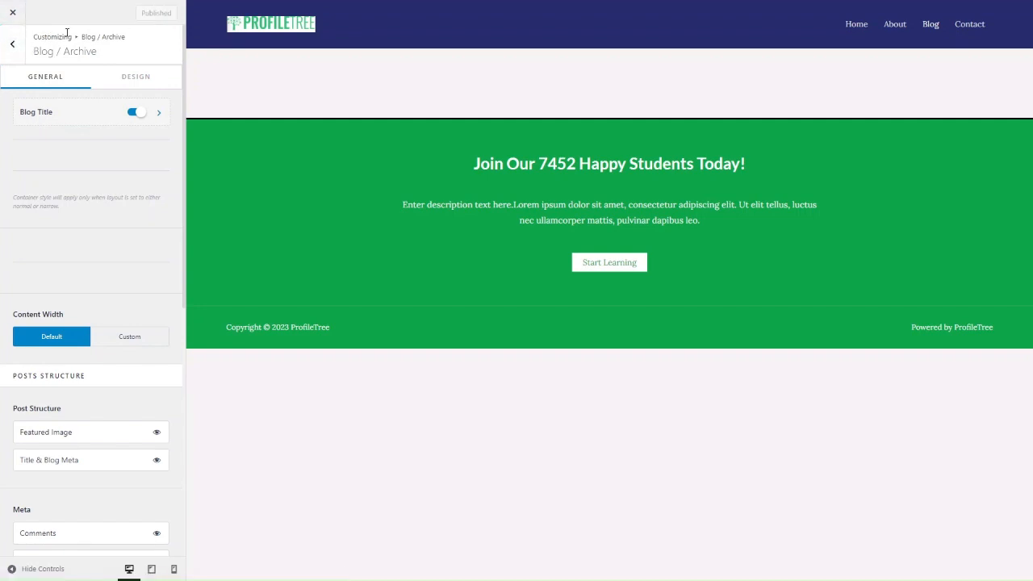
pyautogui.click(135, 81)
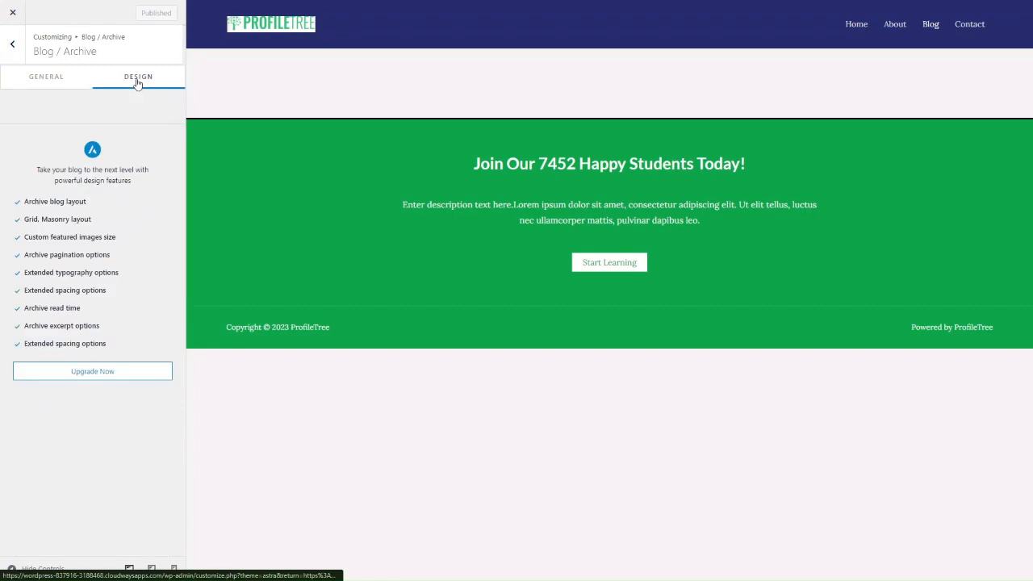
pyautogui.click(28, 78)
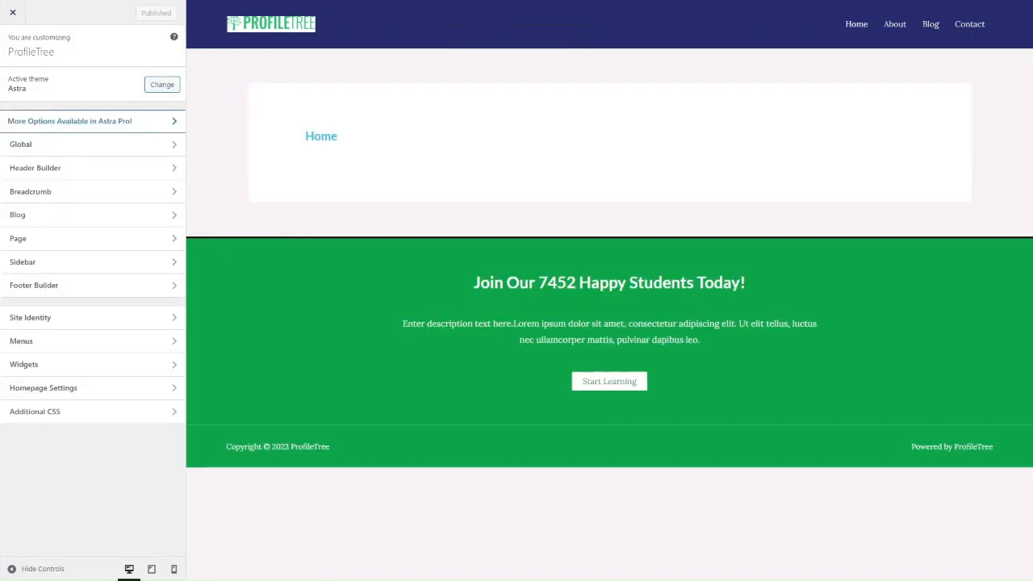
# Preview the site at mobile and tablet sizes, then return to the desktop preview.
pyautogui.click(174, 569)
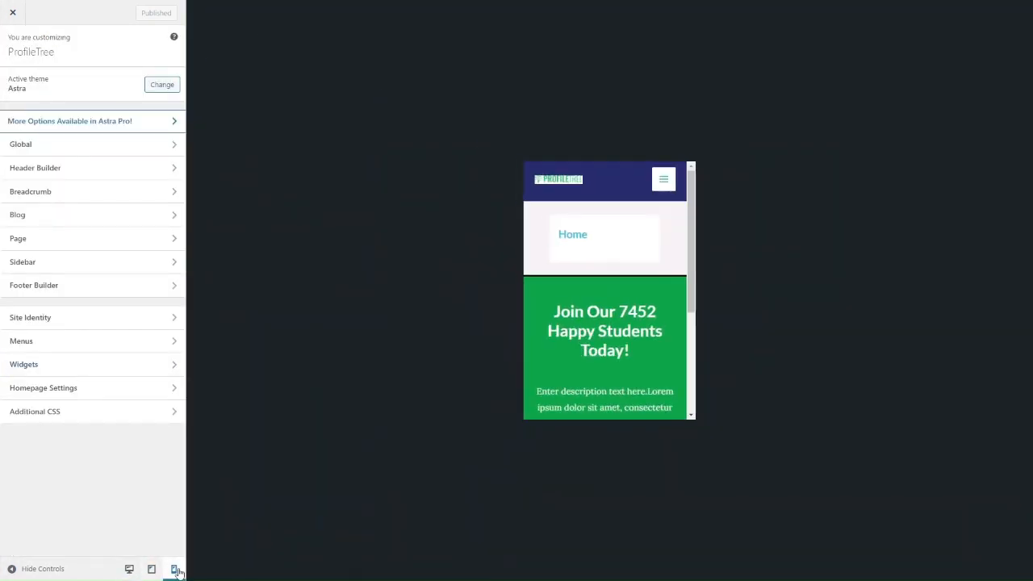
pyautogui.click(151, 569)
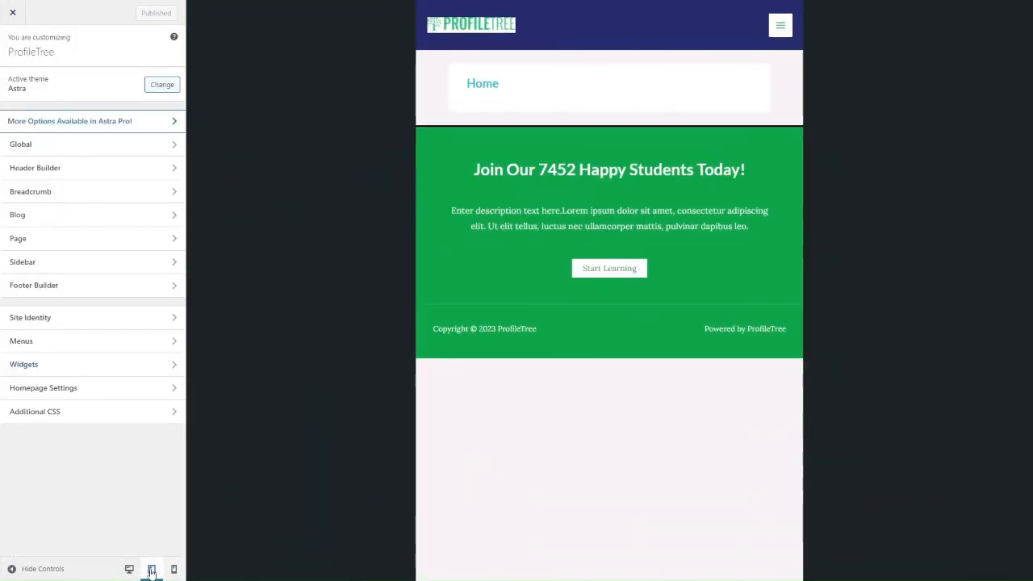
pyautogui.click(176, 570)
pyautogui.click(129, 569)
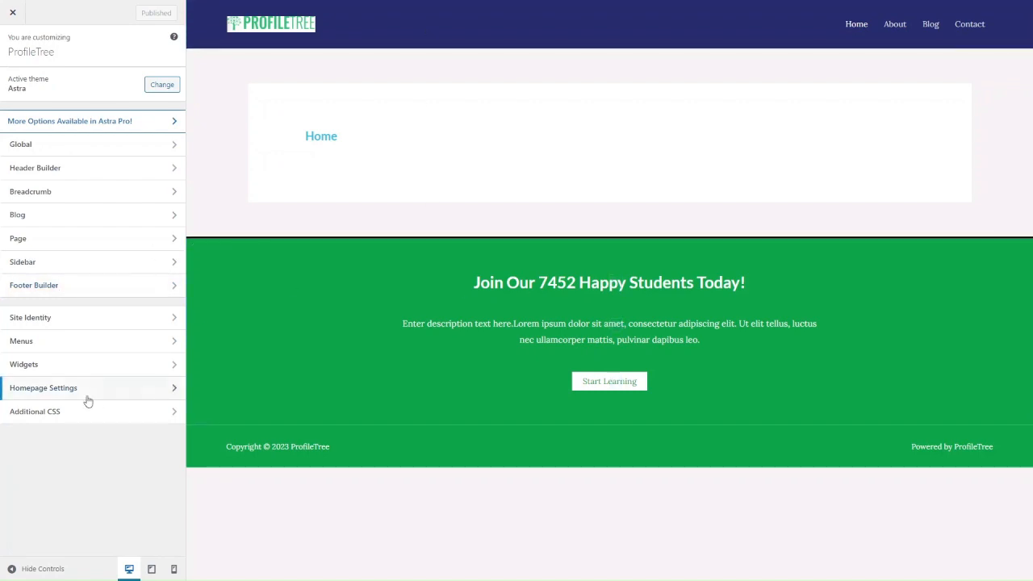
# Look over the Footer Builder and Additional CSS settings, collapsing the CSS help text.
pyautogui.click(90, 289)
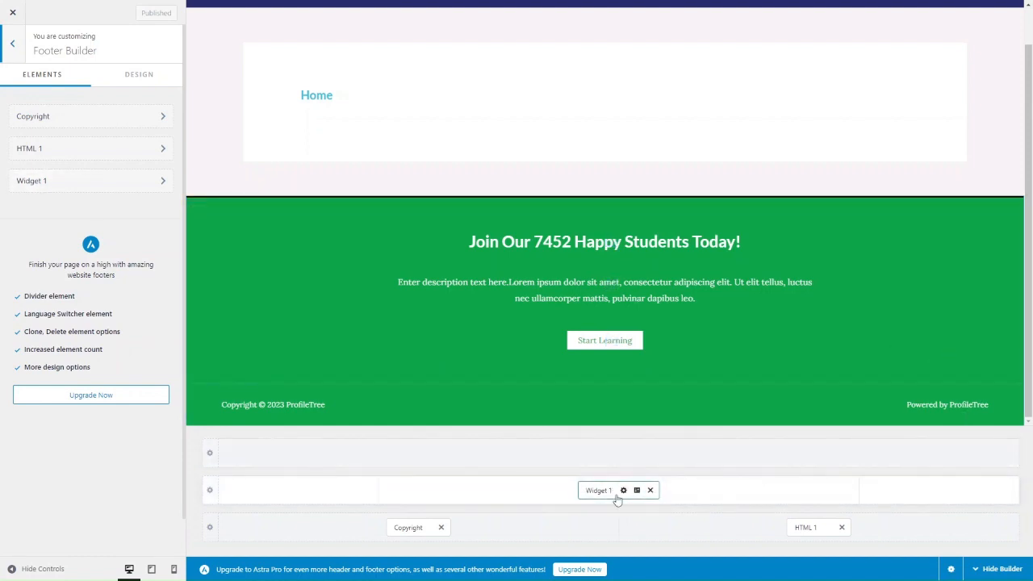
pyautogui.click(12, 54)
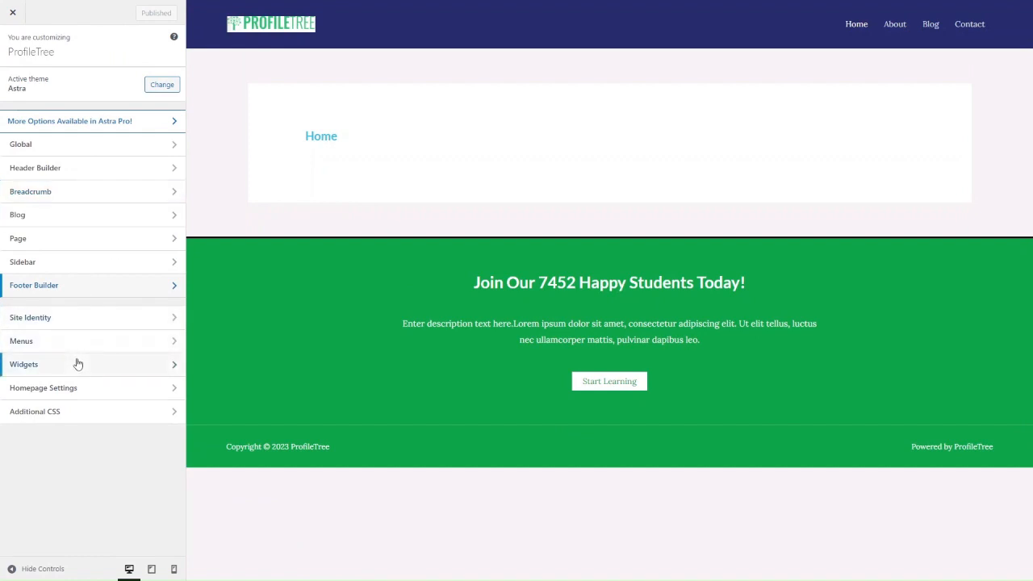
pyautogui.click(67, 414)
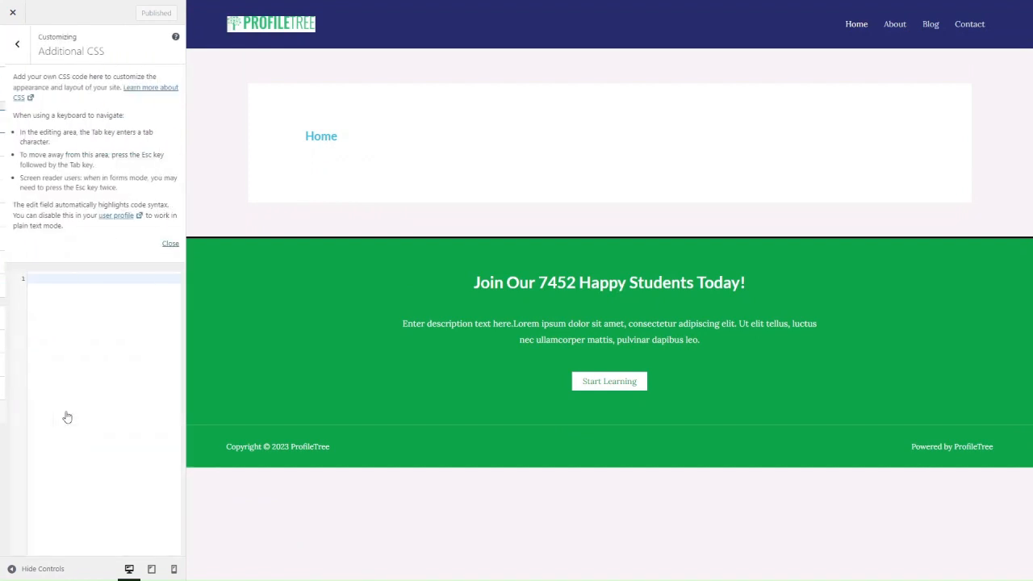
pyautogui.click(164, 245)
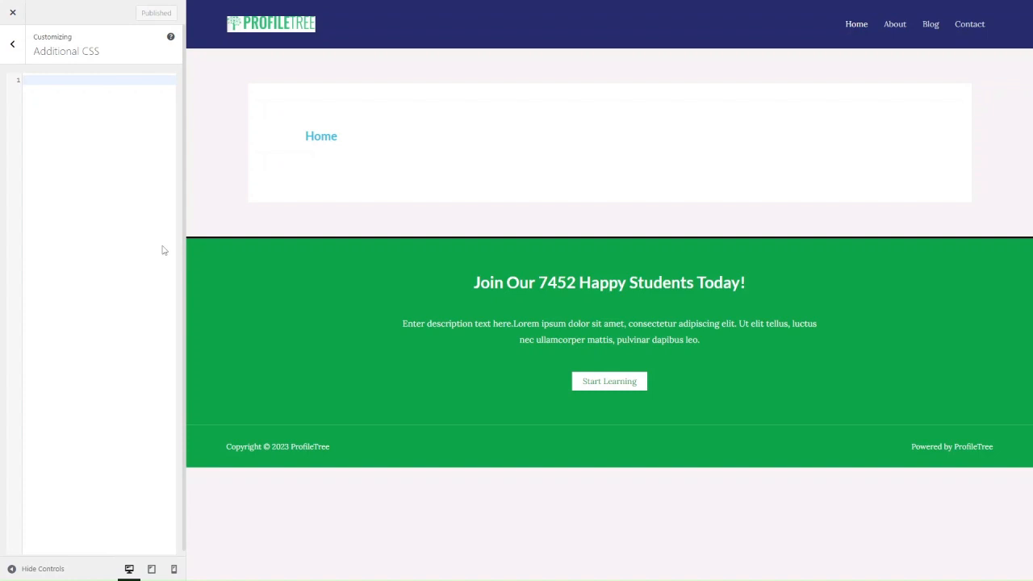
pyautogui.click(13, 46)
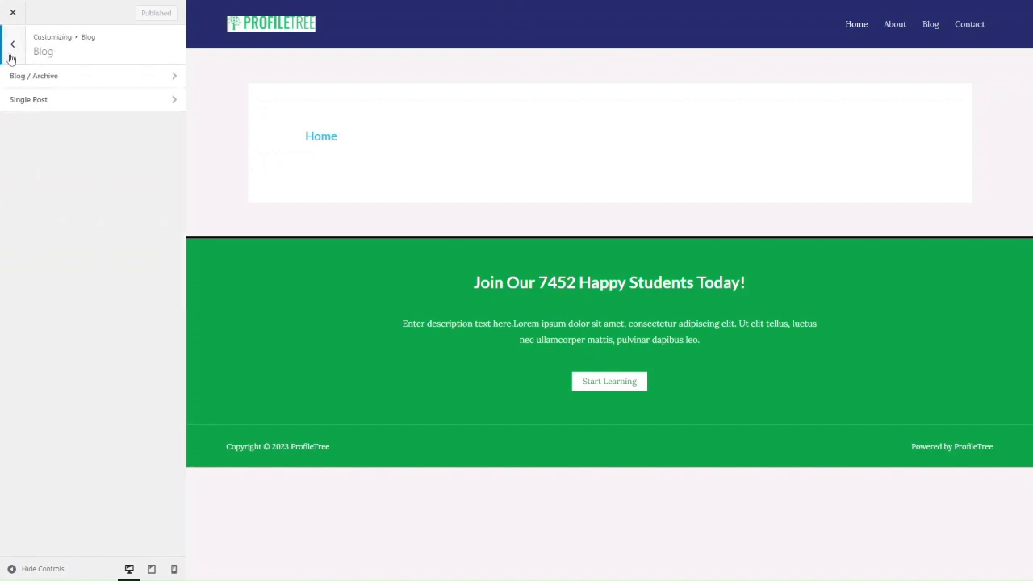
# Set the default sidebar layout to Left Sidebar and publish it.
pyautogui.click(12, 45)
pyautogui.click(59, 266)
pyautogui.click(125, 107)
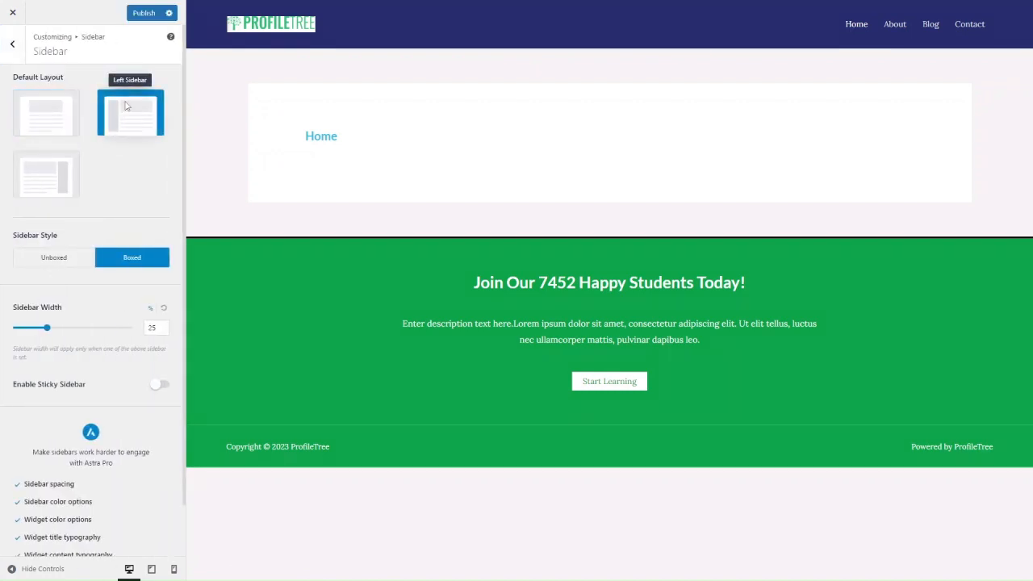
pyautogui.click(142, 14)
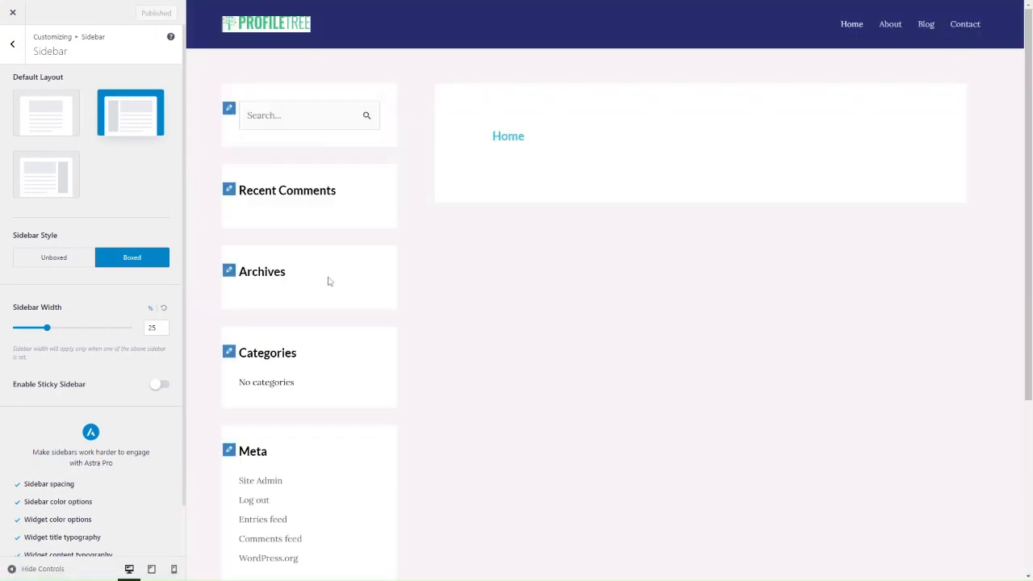
# Close the Customizer and return to the WordPress admin.
pyautogui.scroll(-2, 327, 280)
pyautogui.scroll(2, 327, 281)
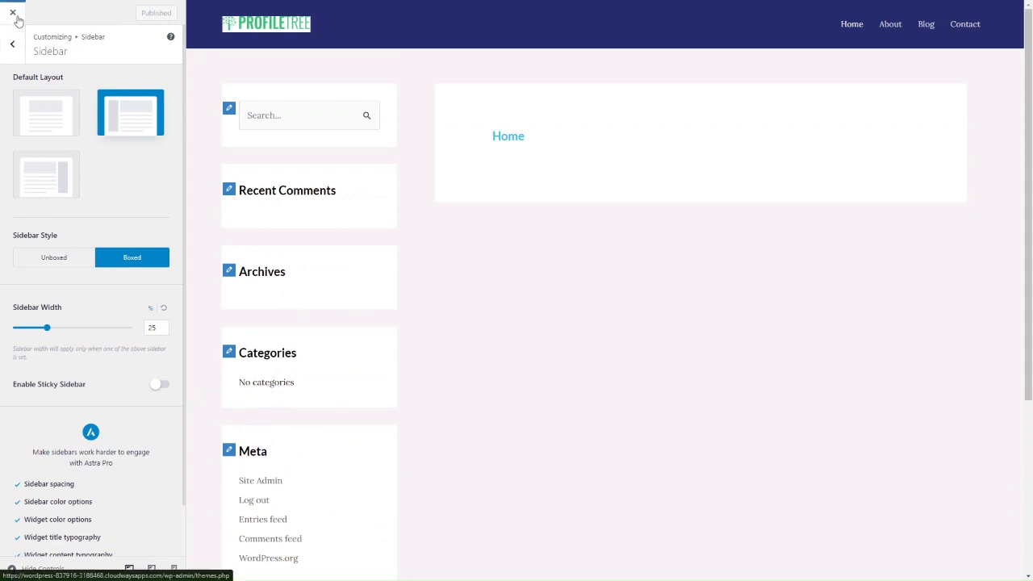
pyautogui.click(14, 15)
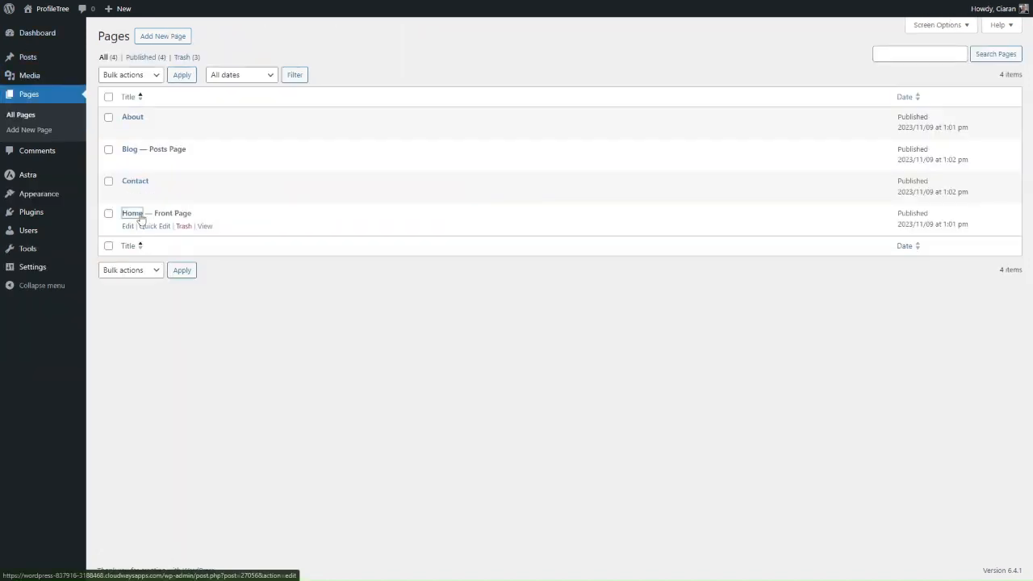
pyautogui.click(132, 213)
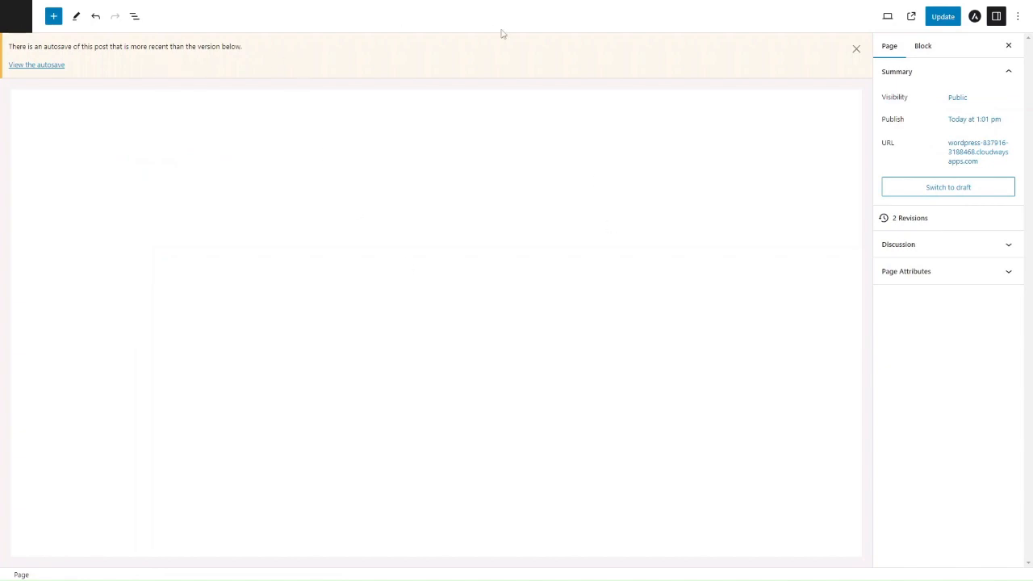
pyautogui.click(857, 48)
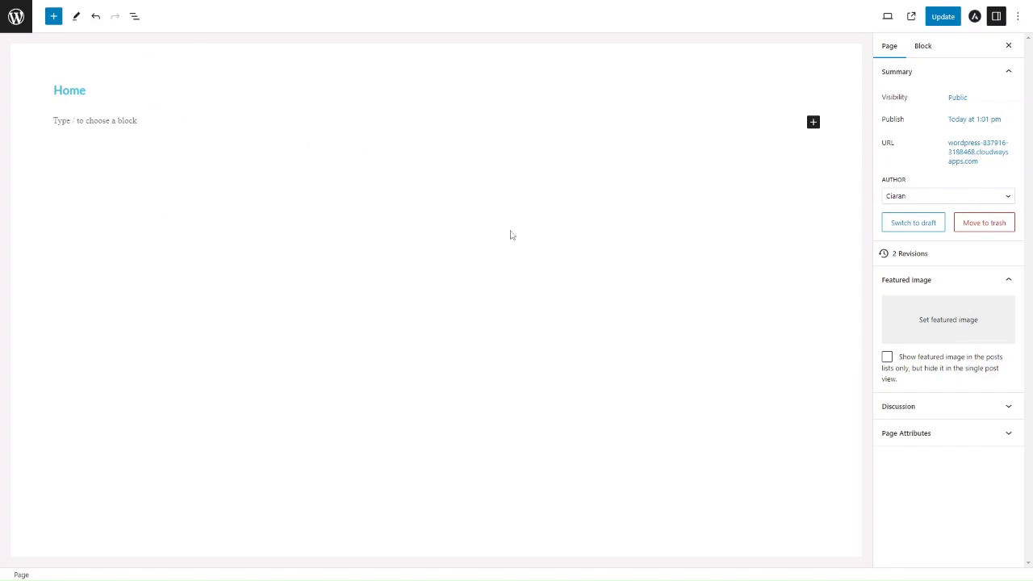
pyautogui.click(14, 30)
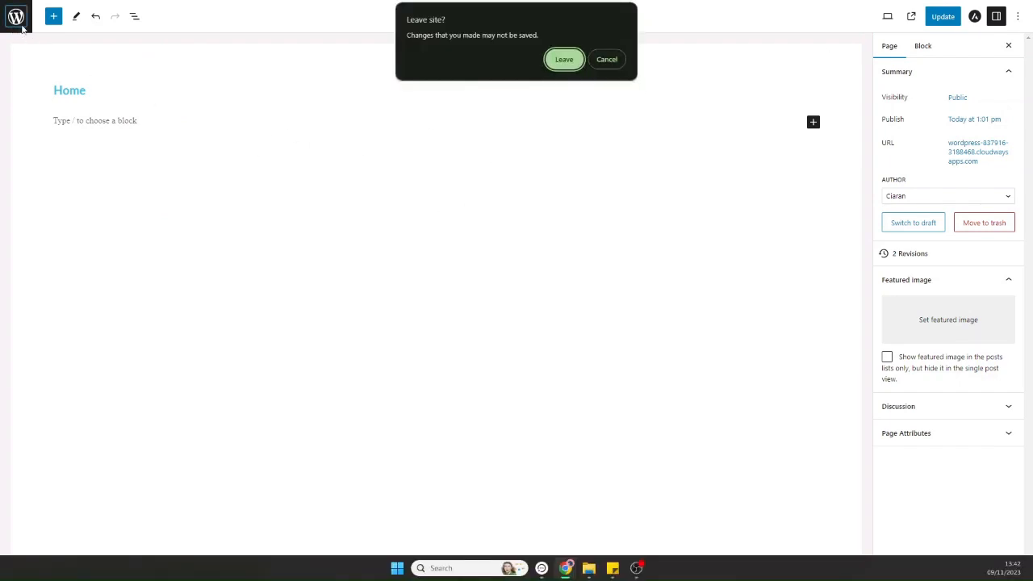
pyautogui.click(569, 63)
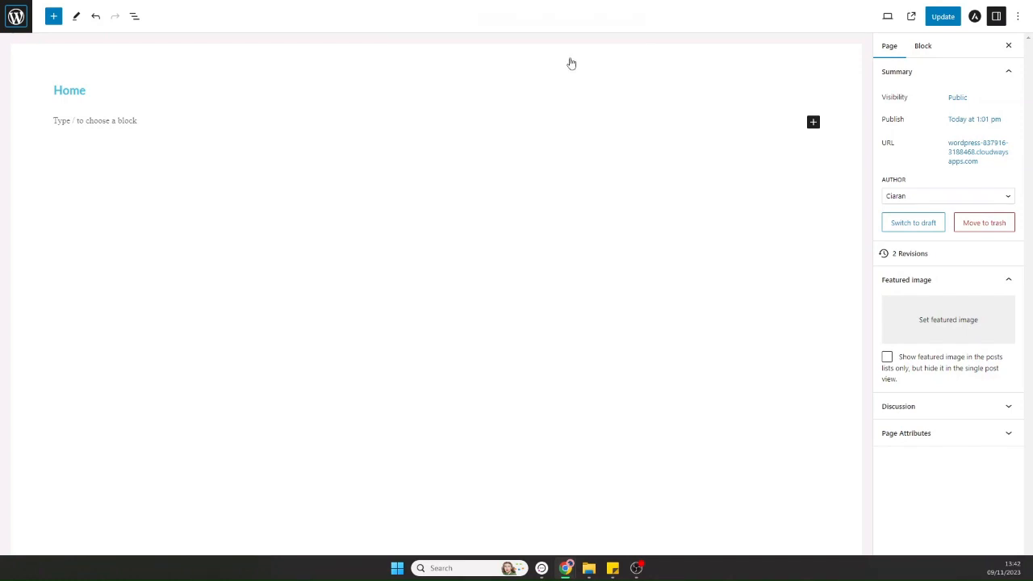